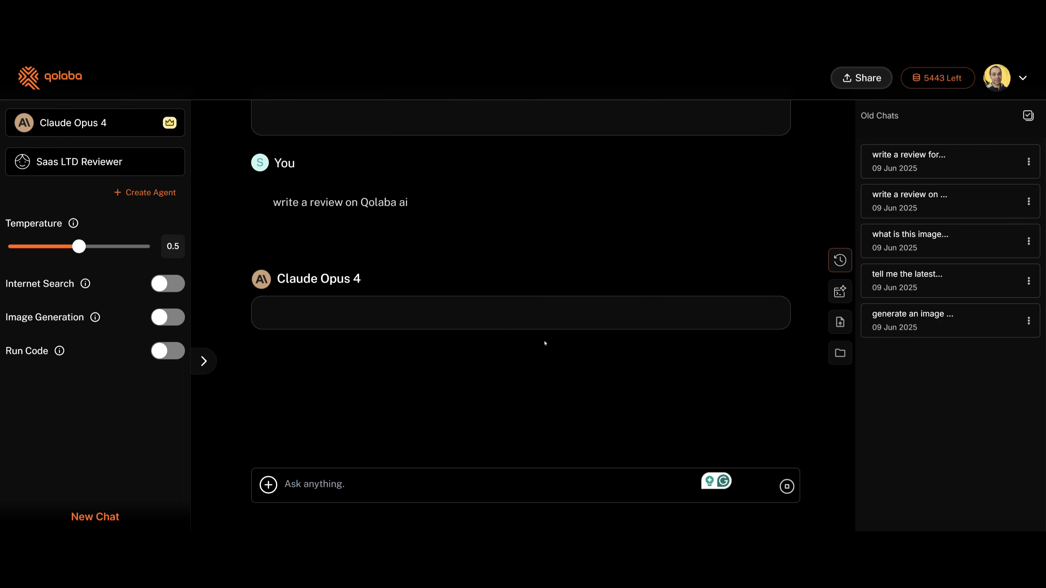
# Step: Read through the generated Qolaba AI review and check the credit cost of Claude Opus 4 among the AI models
pyautogui.scroll(4, 577, 295)
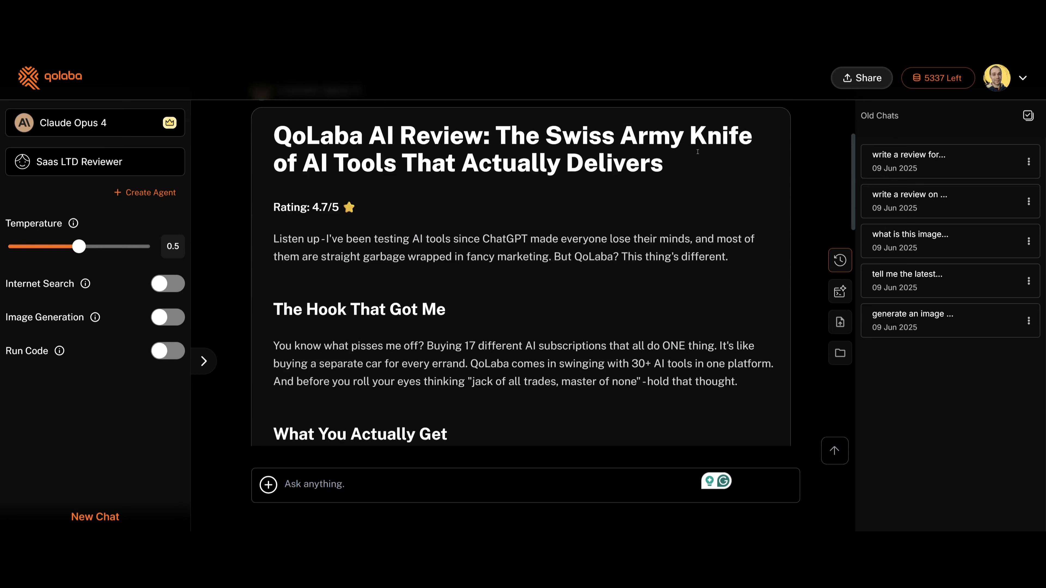
pyautogui.scroll(-12, 597, 197)
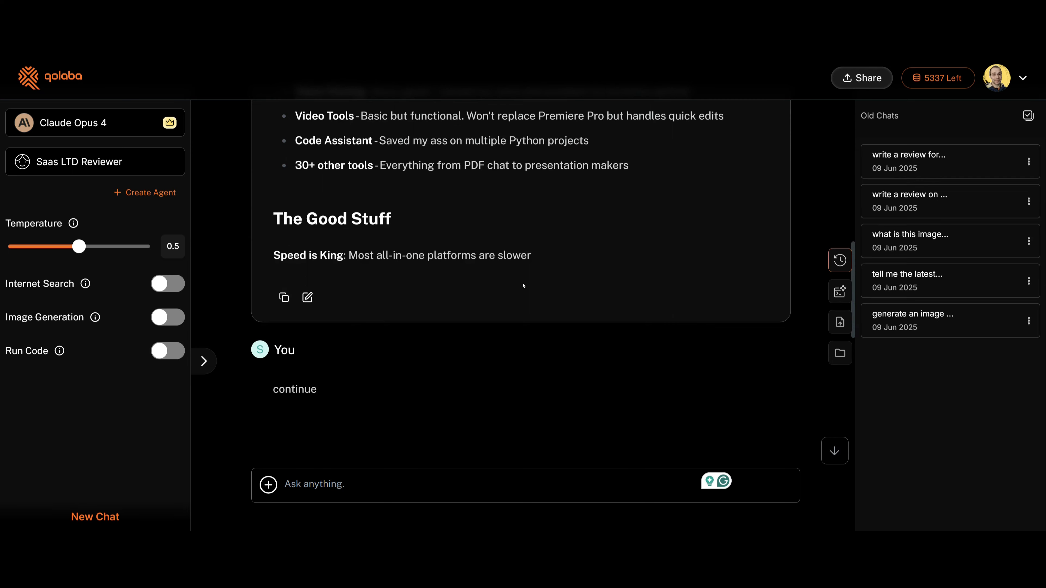
pyautogui.click(82, 123)
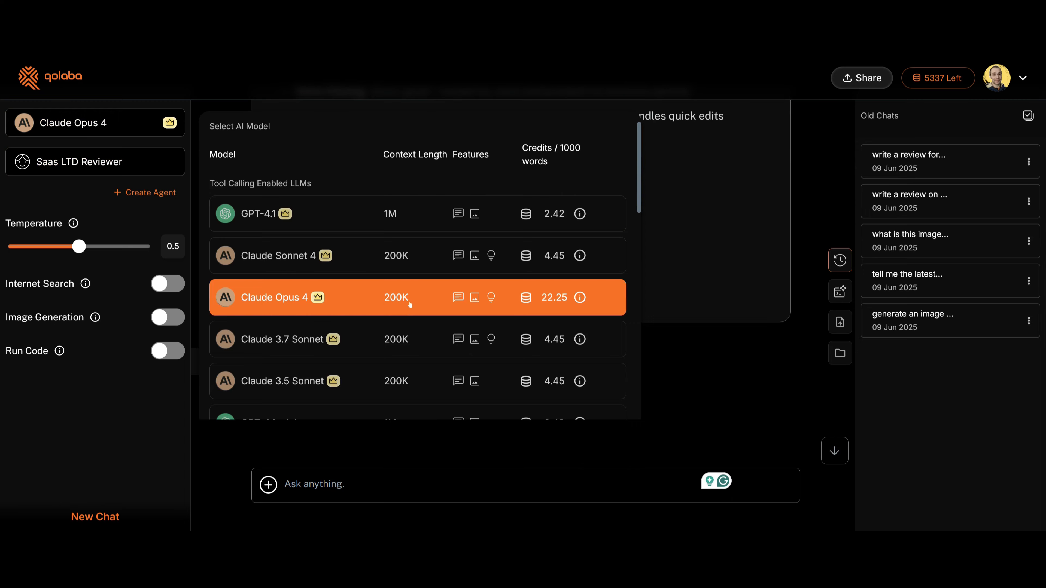
pyautogui.click(521, 295)
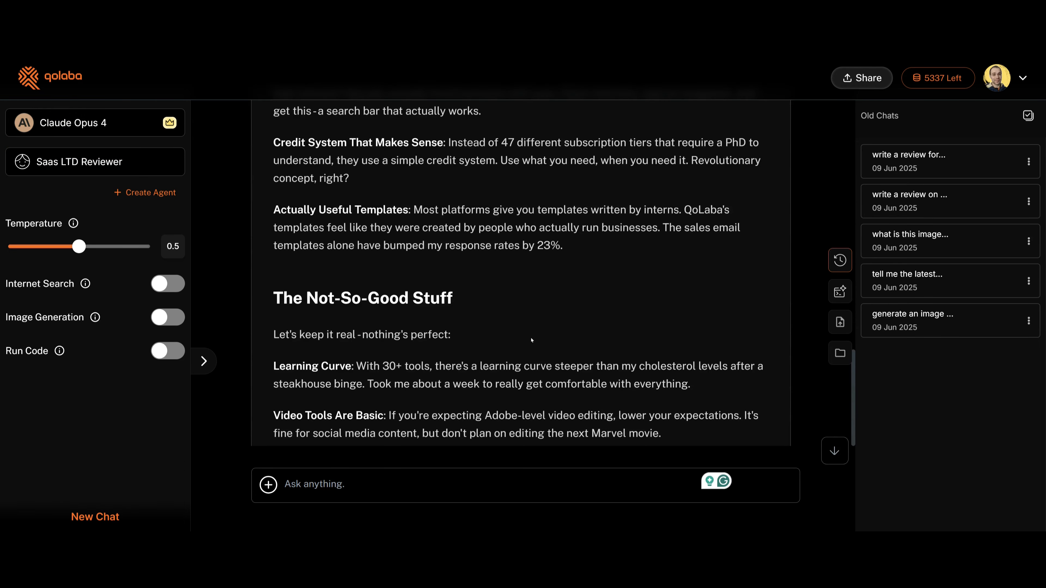
pyautogui.scroll(20, 595, 311)
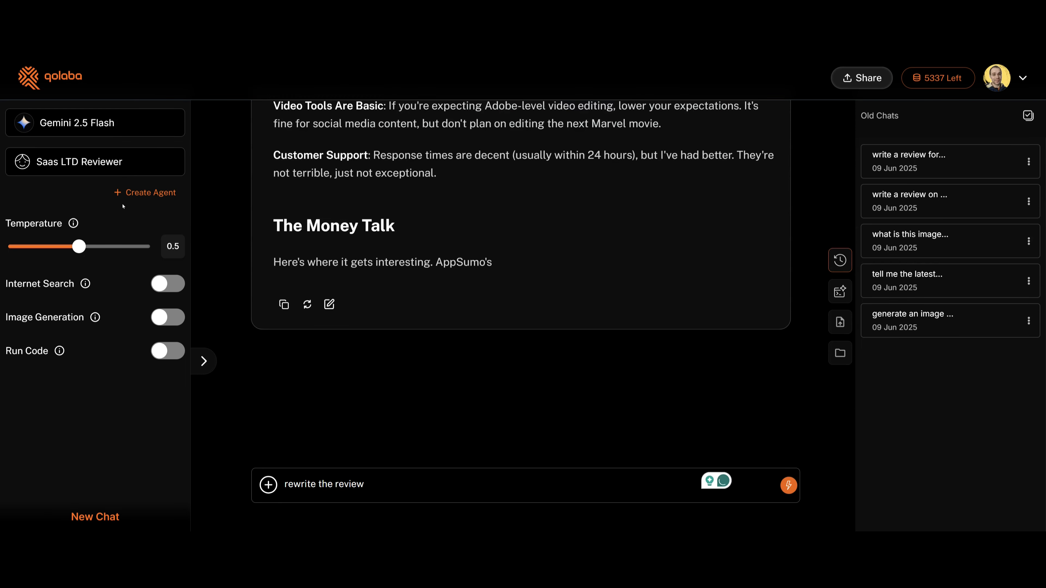
# Step: Check the credit cost of Gemini 2.5 Flash, send it the prompt "rewrite the review", and read the rewritten version
pyautogui.click(63, 123)
pyautogui.scroll(-6, 397, 301)
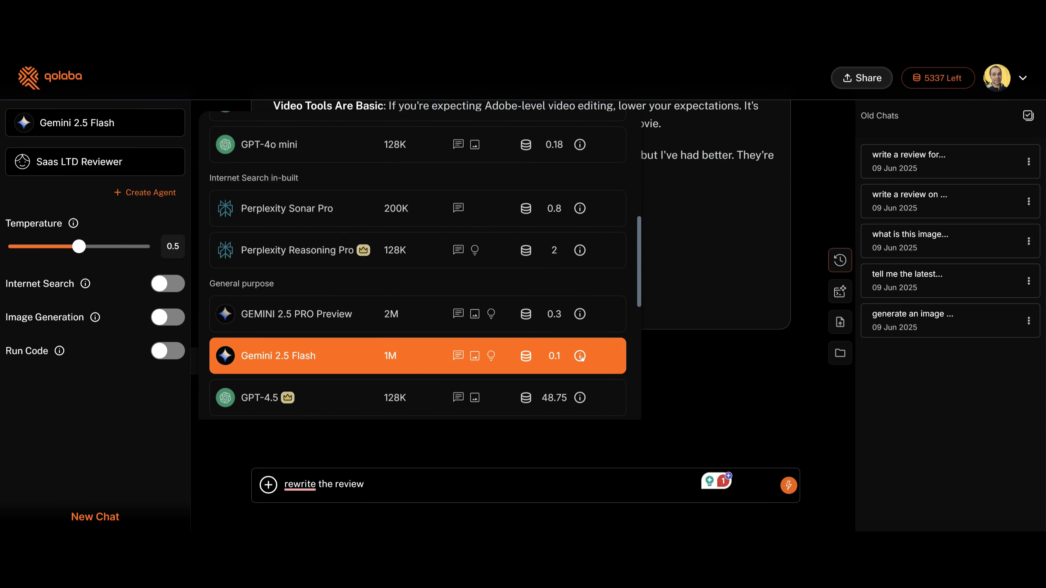
pyautogui.click(556, 479)
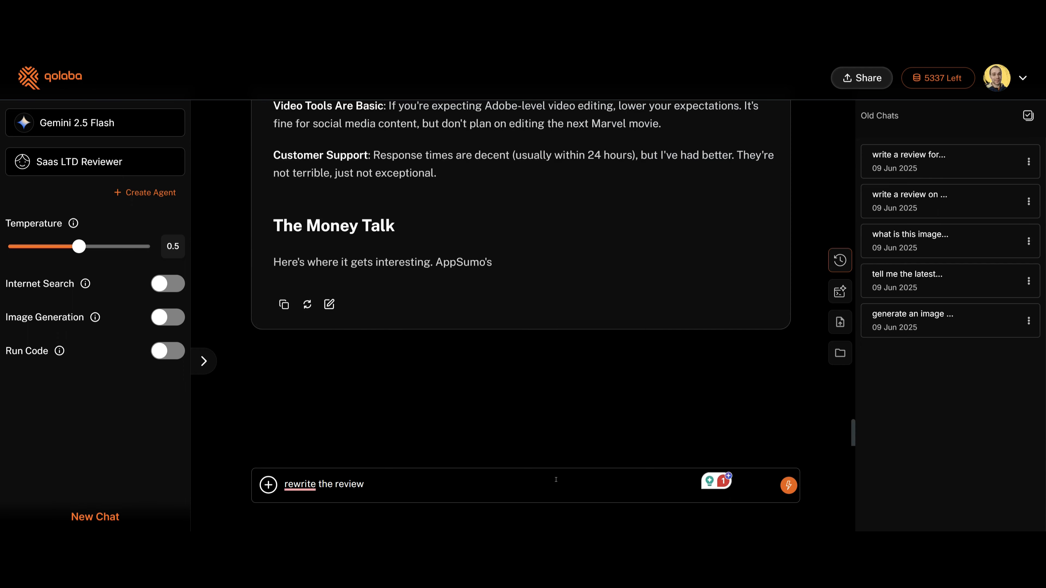
pyautogui.press('Return')
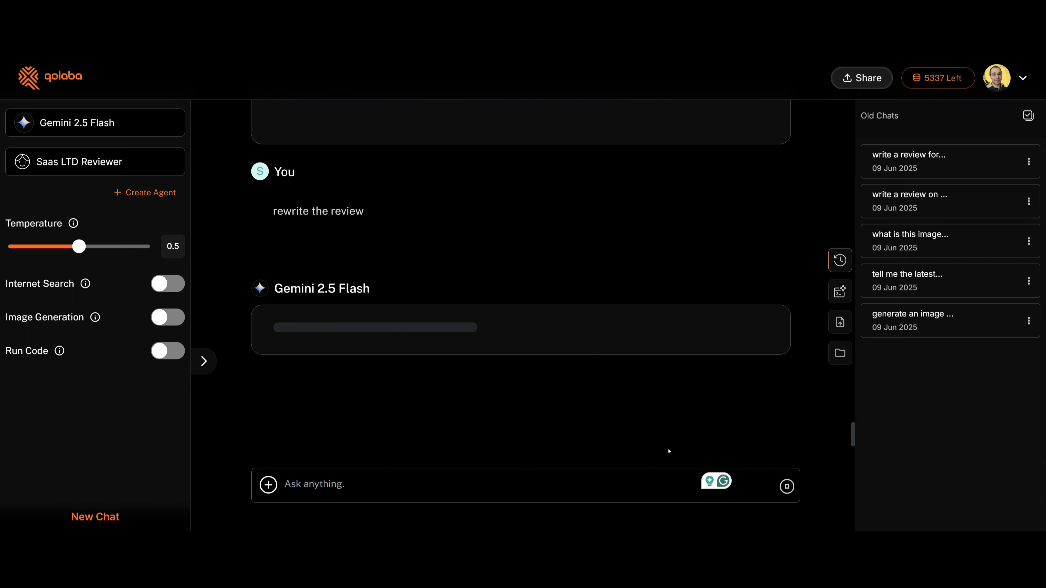
pyautogui.scroll(-20, 562, 340)
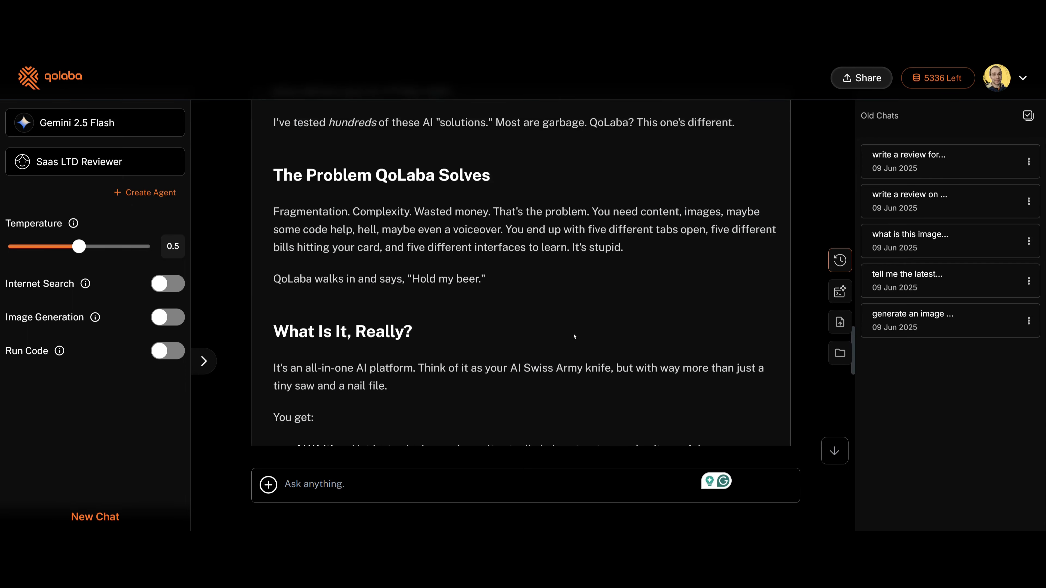
pyautogui.scroll(-15, 580, 341)
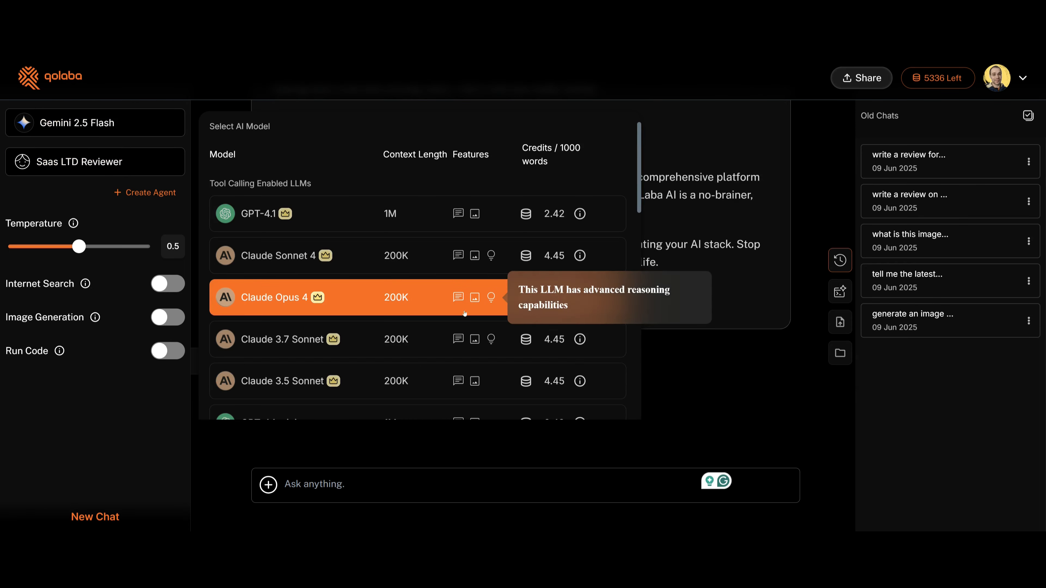
# Step: Compare the available AI models and their credit costs, and choose Perplexity Reasoning Pro for the chat
pyautogui.scroll(-12, 464, 313)
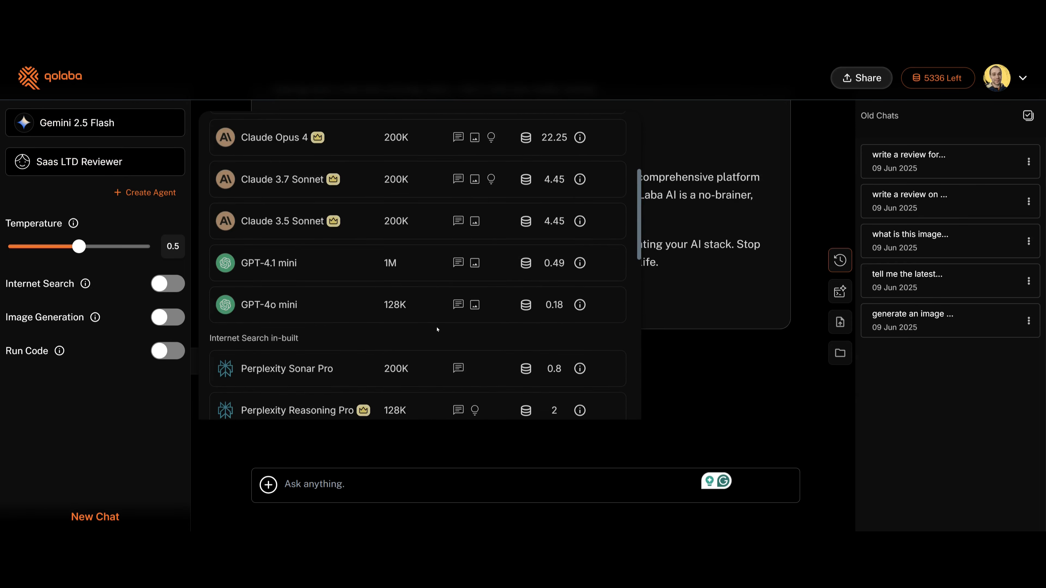
pyautogui.scroll(-4, 447, 324)
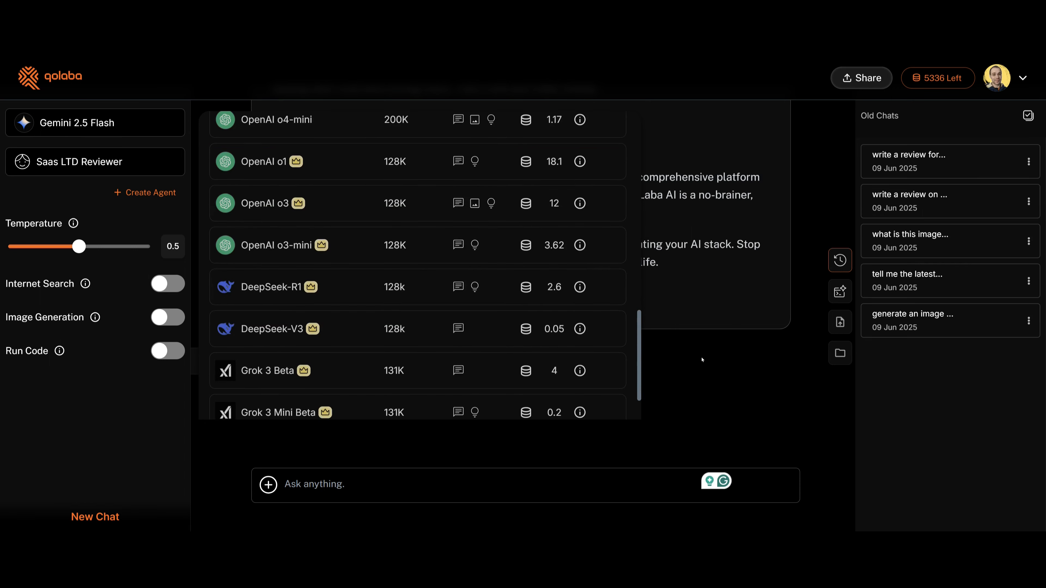
pyautogui.scroll(8, 338, 247)
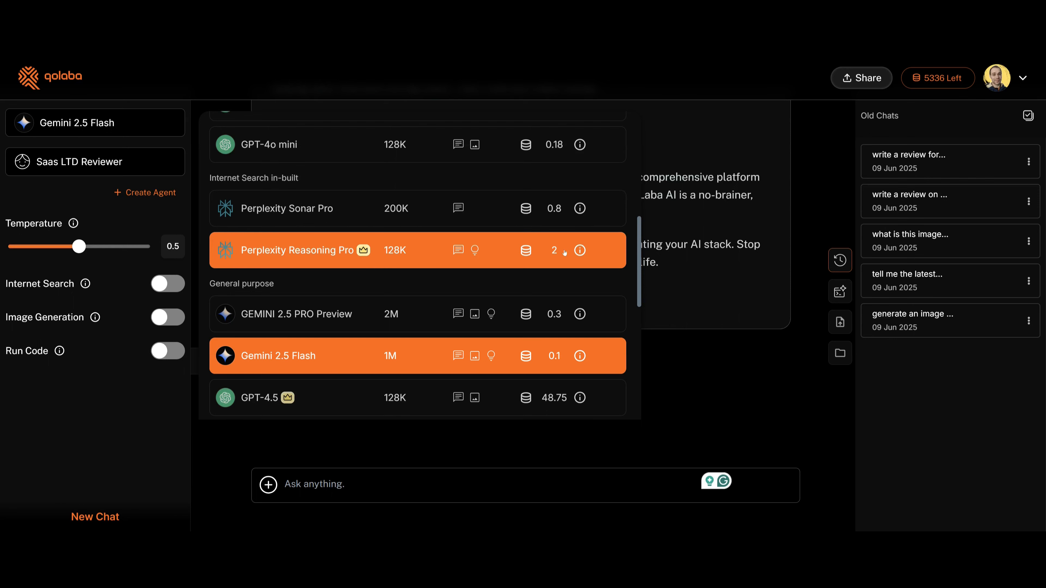
pyautogui.moveTo(583, 251)
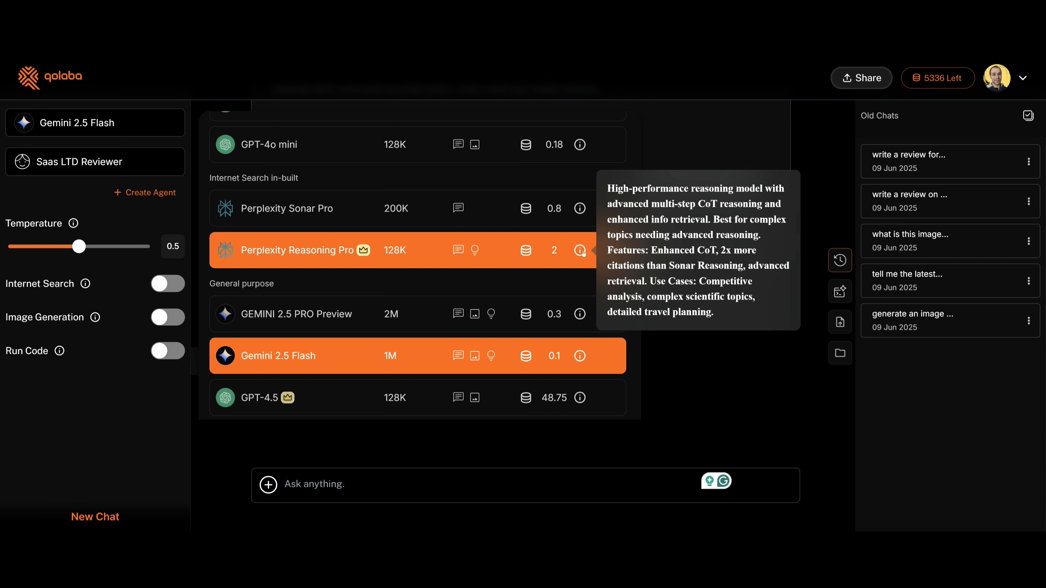
pyautogui.click(580, 254)
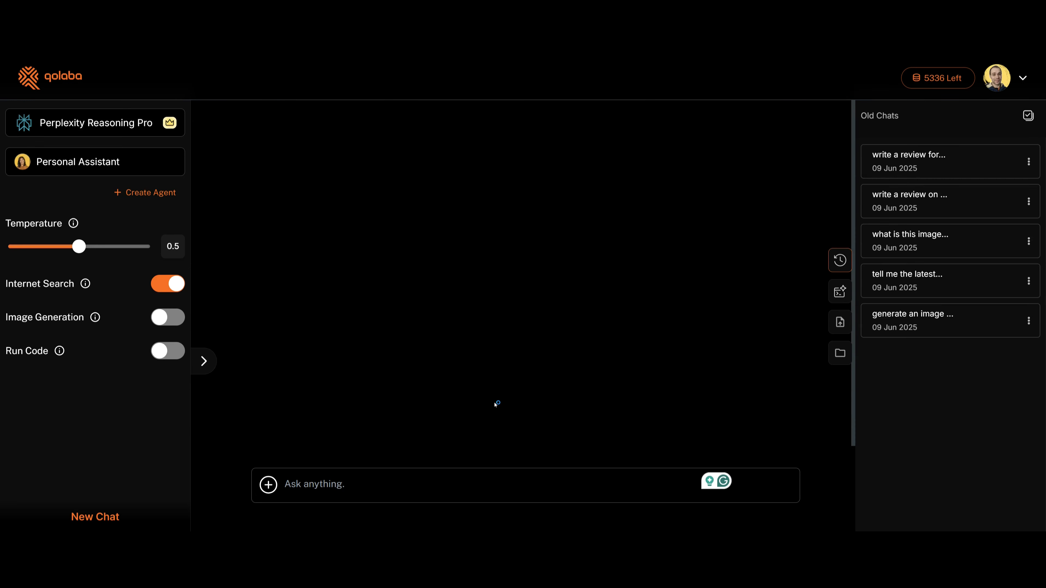
# Step: Browse the available AI agents, including the marketing, HR, finance and customer service roles
pyautogui.click(107, 167)
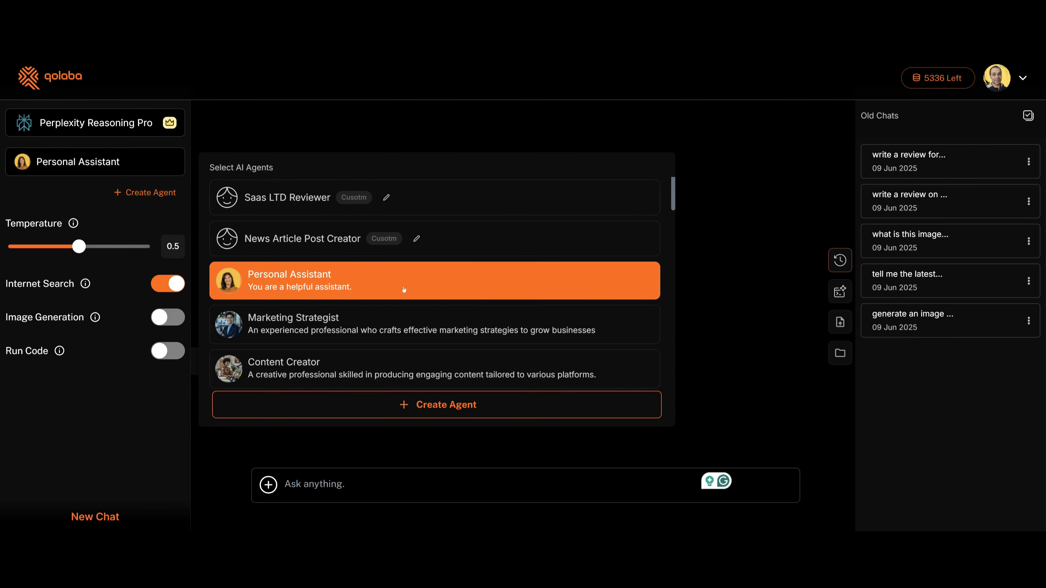
pyautogui.scroll(-10, 478, 290)
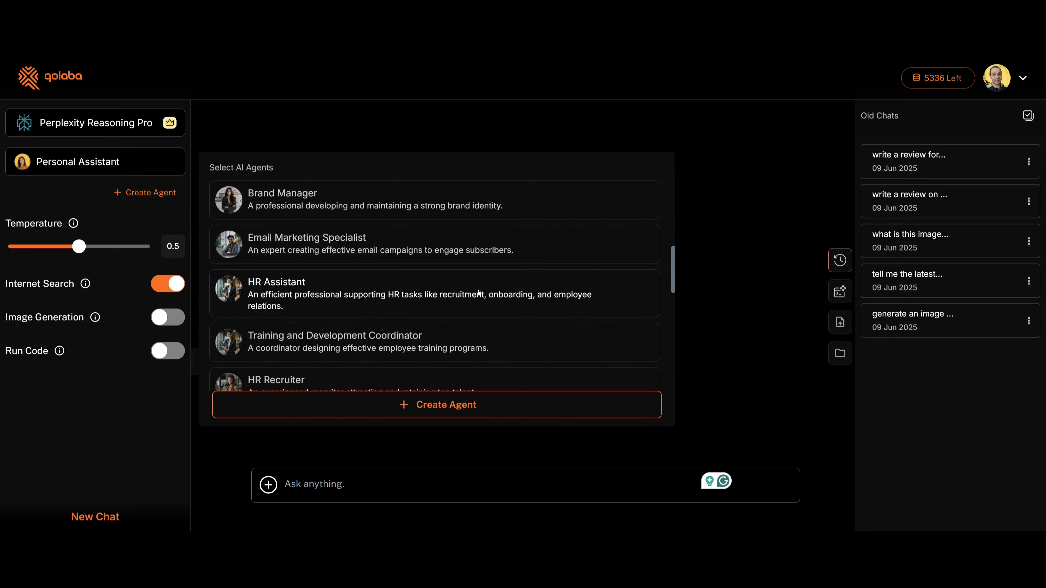
pyautogui.scroll(10, 477, 294)
pyautogui.scroll(-15, 467, 295)
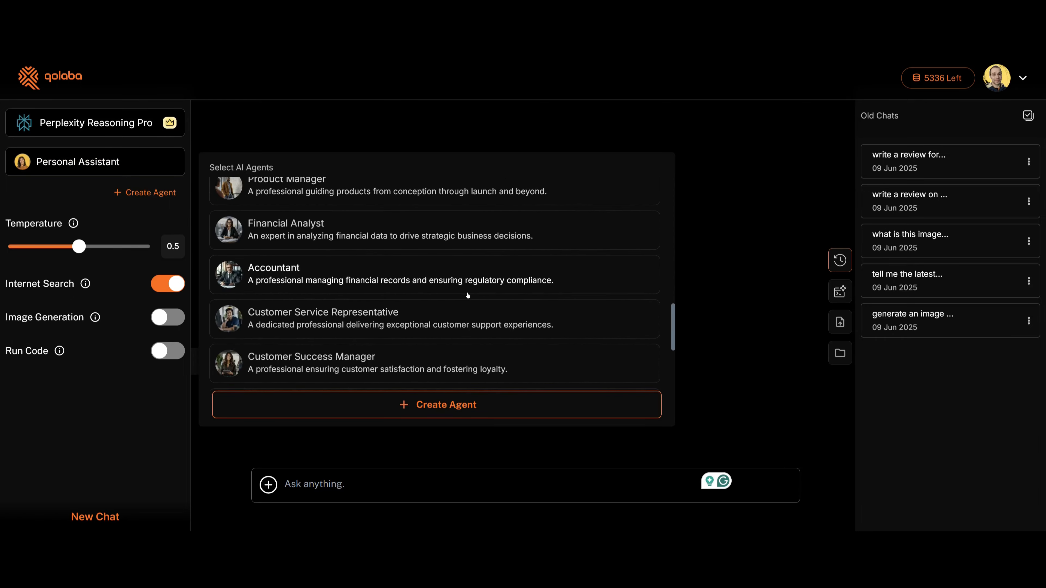
pyautogui.scroll(10, 526, 362)
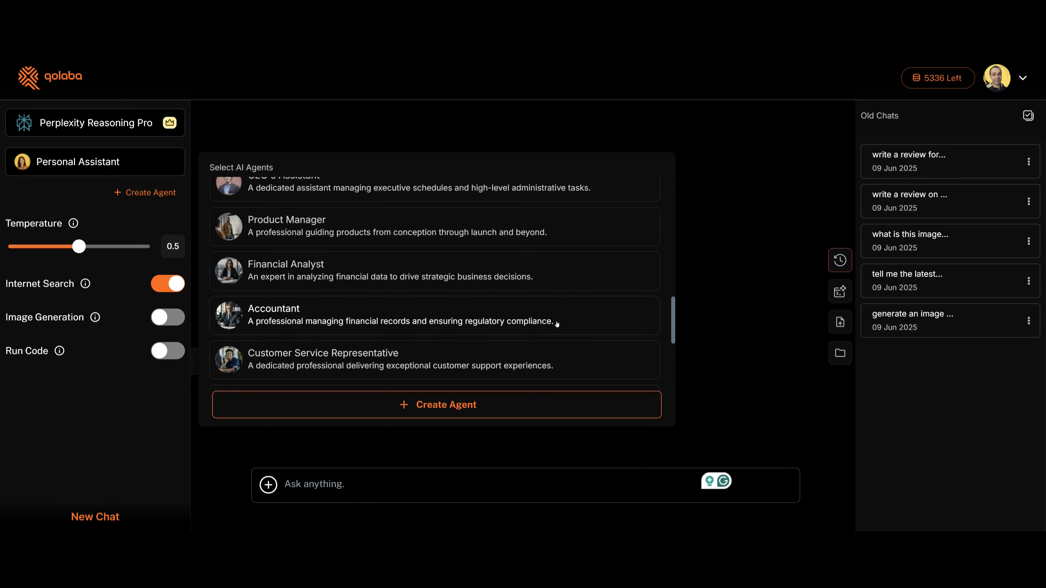
pyautogui.click(729, 252)
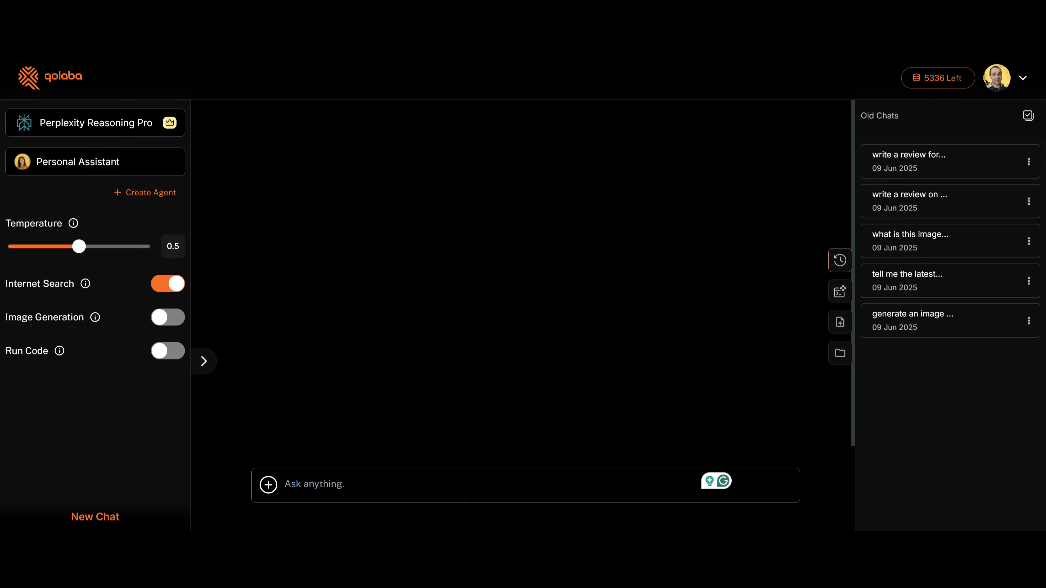
# Step: Ask "tell me all the best places for sight seeing in the uk" and review the answer with its source links
pyautogui.write('tell me all the best places for sight seeing in the uk')
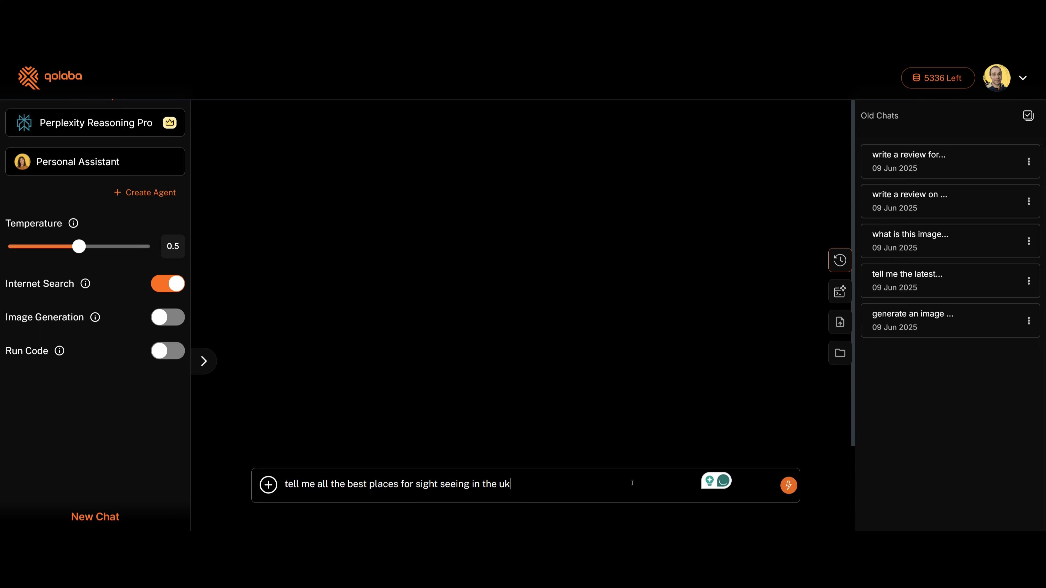
pyautogui.press('Return')
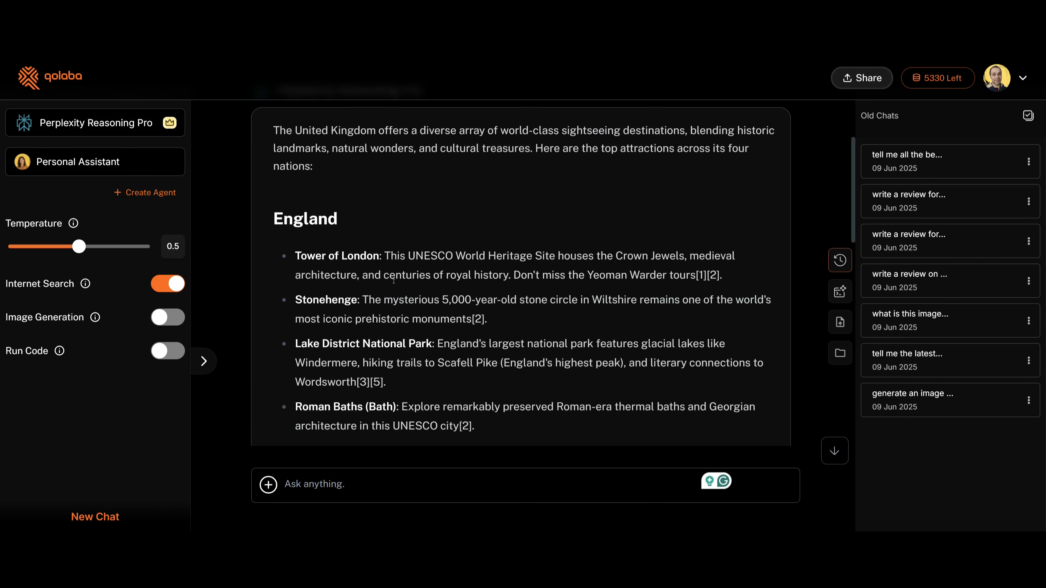
pyautogui.scroll(-4, 377, 328)
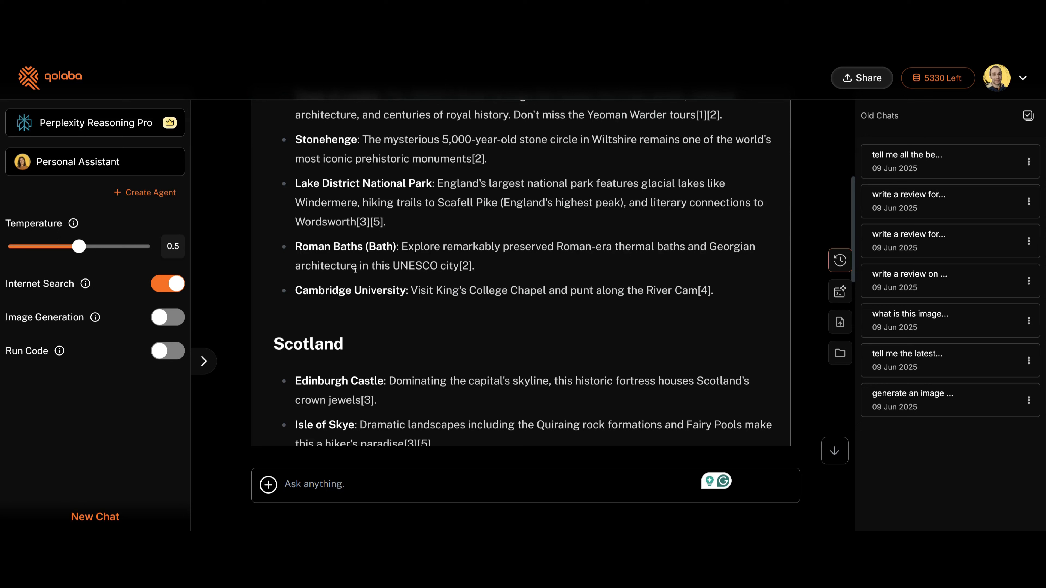
pyautogui.scroll(-4, 412, 305)
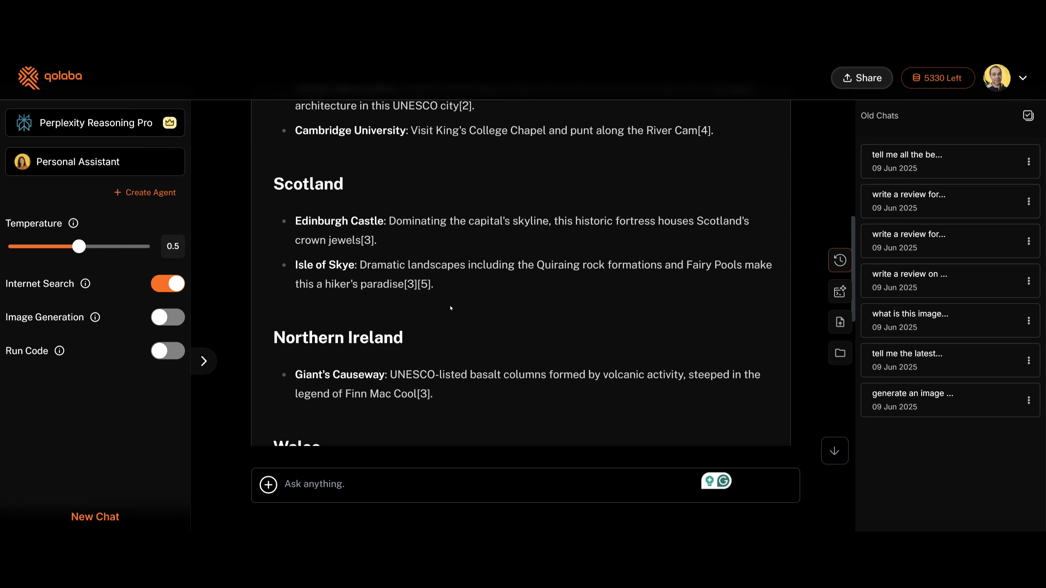
pyautogui.scroll(-4, 412, 300)
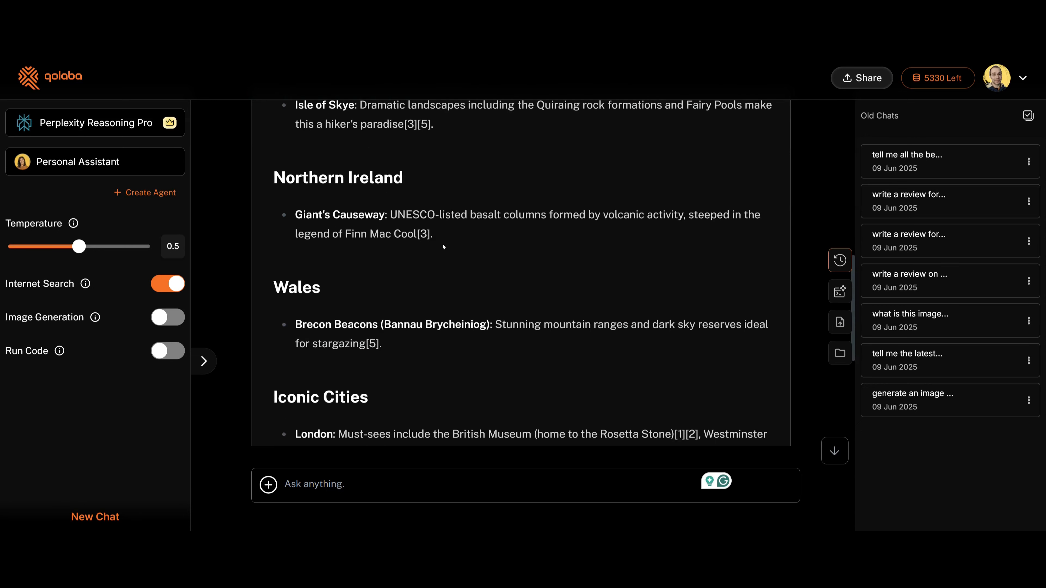
pyautogui.scroll(-4, 474, 303)
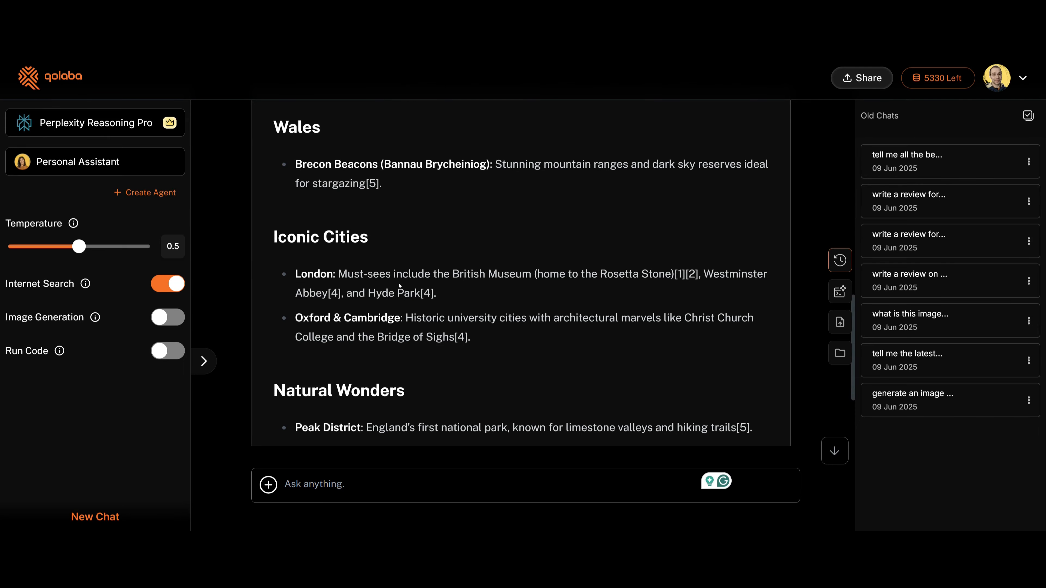
pyautogui.scroll(-8, 400, 285)
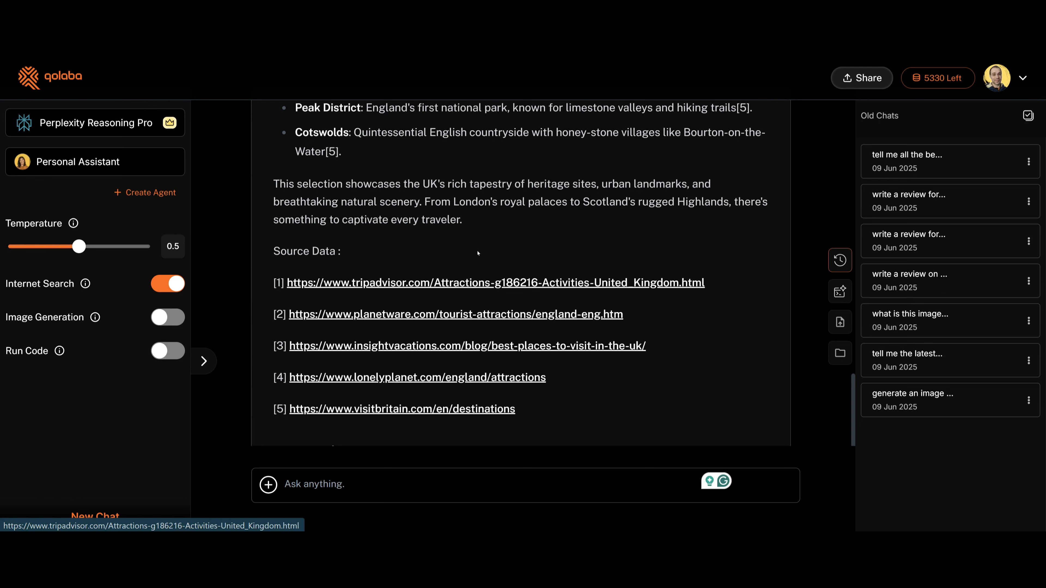
pyautogui.scroll(10, 477, 253)
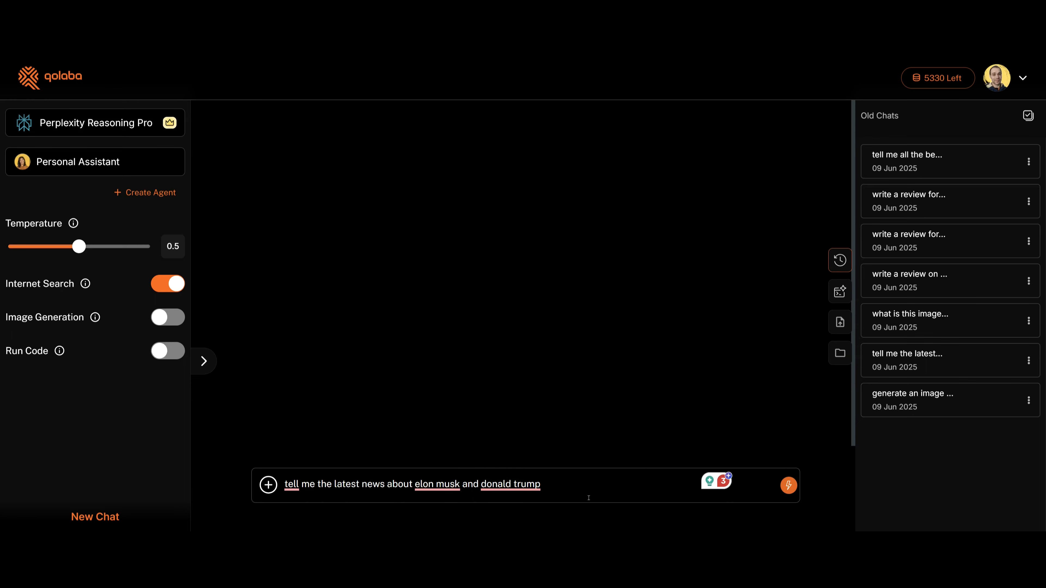
# Step: Submit "tell me the latest news about elon musk and donald trump" and review the answer with its sources
pyautogui.press('Return')
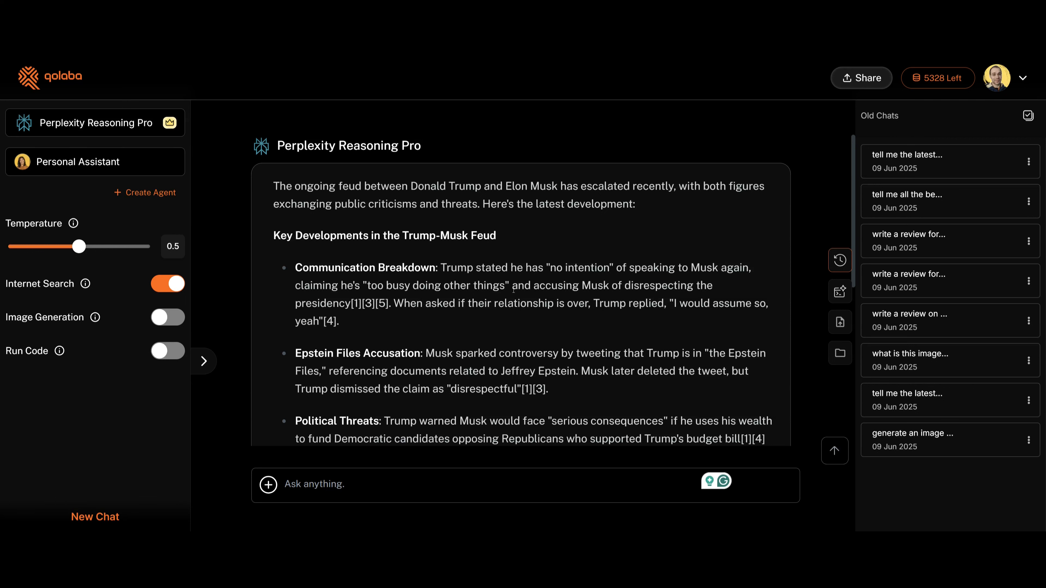
pyautogui.scroll(-4, 513, 290)
pyautogui.scroll(-8, 516, 334)
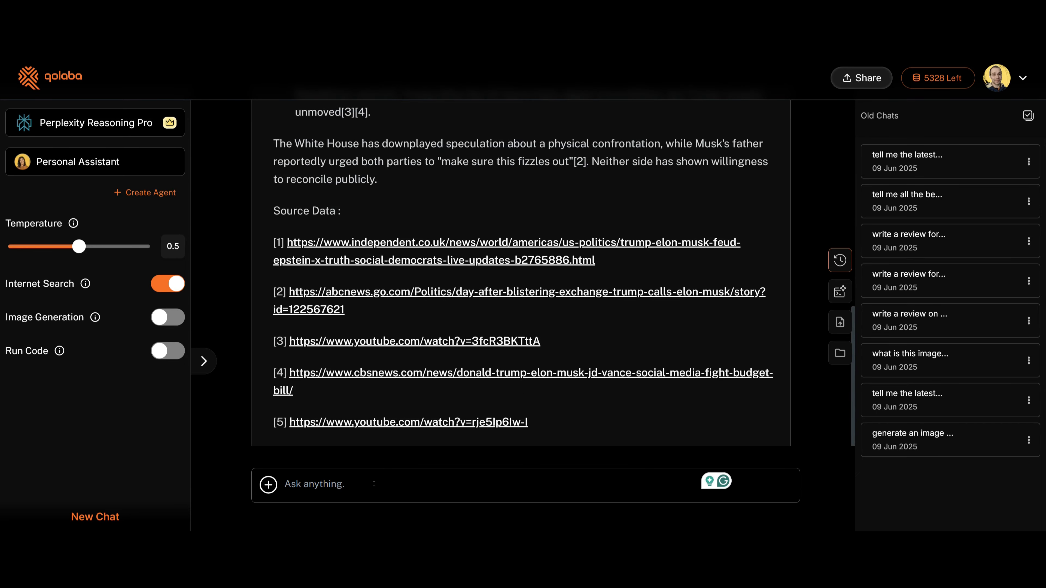
# Step: Ask the follow-up question "tell me what the date of this is?" about the news answer
pyautogui.write('tell me what the d')
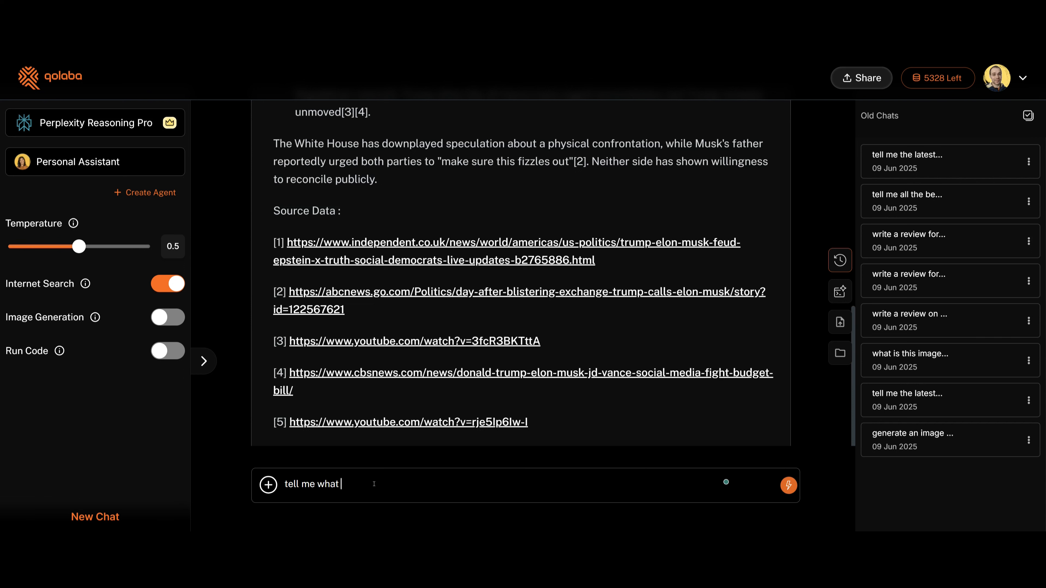
pyautogui.write('ate of this is?')
pyautogui.press('Return')
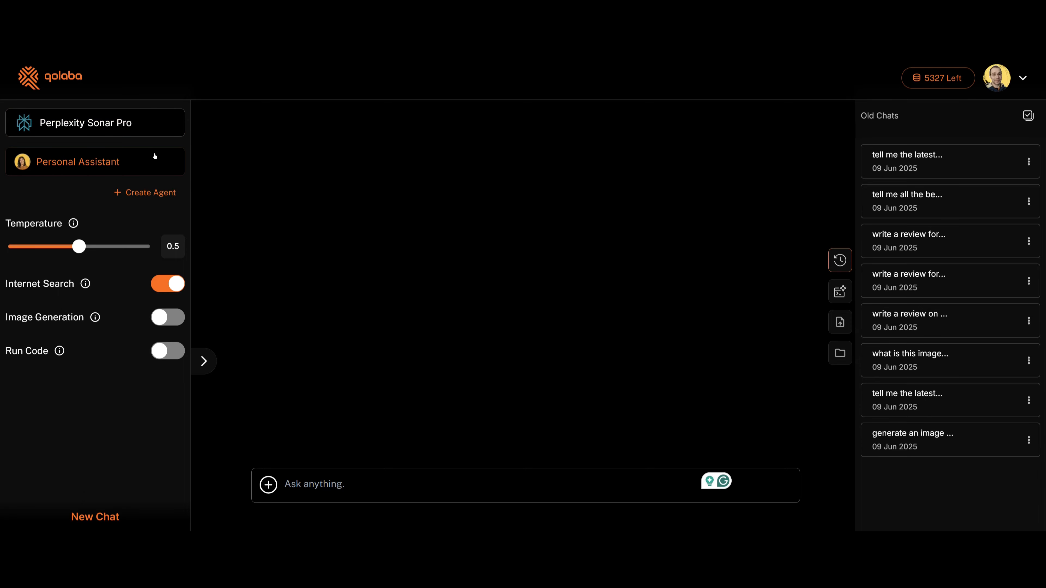
# Step: Ask Perplexity Sonar Pro "what are the latest appsumo tools from 8th June 2025" and read the answer, including the part about JoggAI
pyautogui.click(383, 486)
pyautogui.write('what are the latest appsumo tools from 8th June 2025')
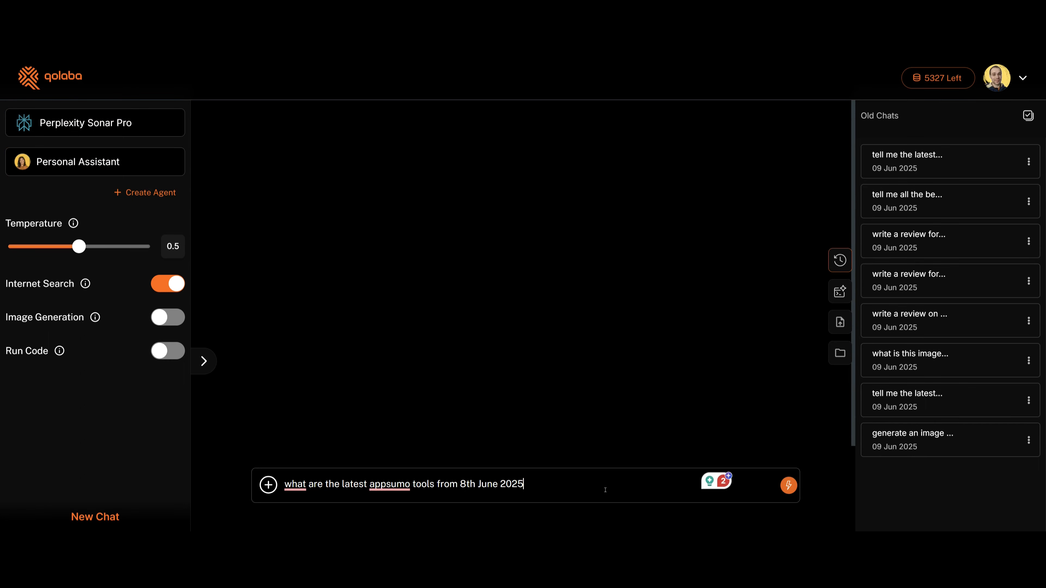
pyautogui.click(787, 485)
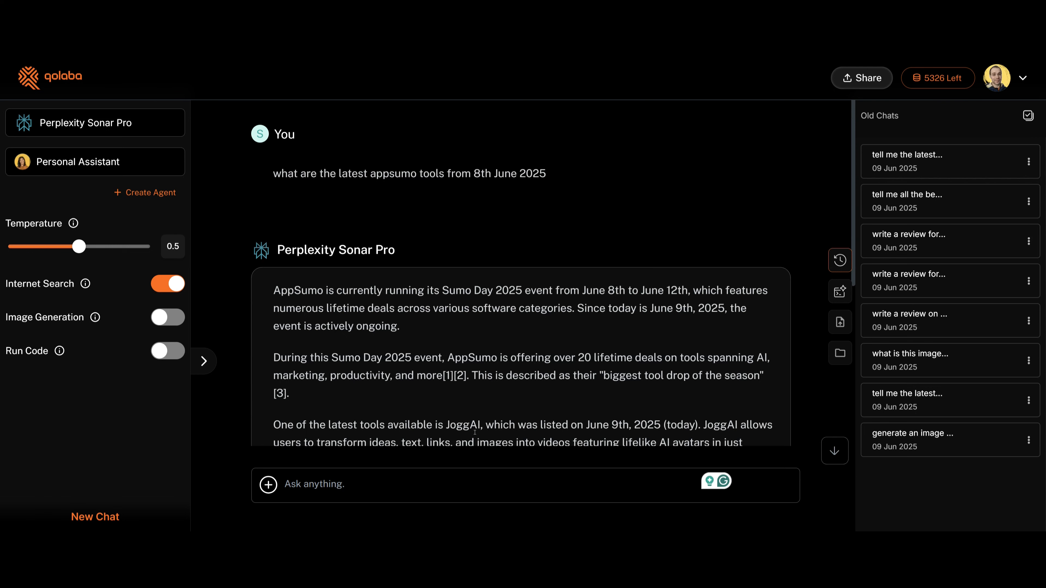
pyautogui.moveTo(446, 427); pyautogui.dragTo(486, 425)
pyautogui.click(503, 423)
pyautogui.scroll(-4, 574, 374)
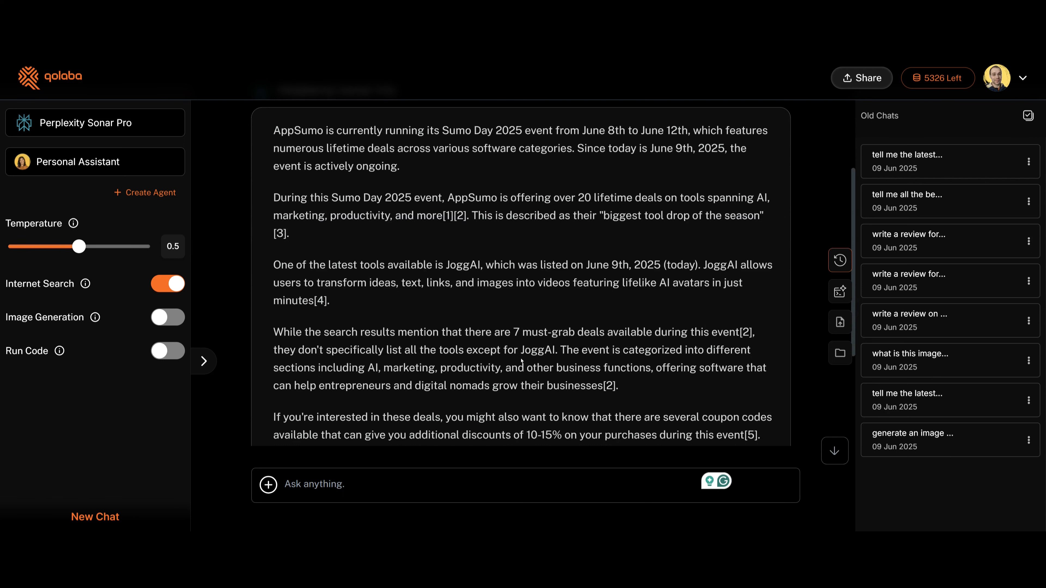
# Step: Finish reading the AppSumo tools answer and check the file upload limits in the Add File dialog of a new chat
pyautogui.scroll(-4, 541, 367)
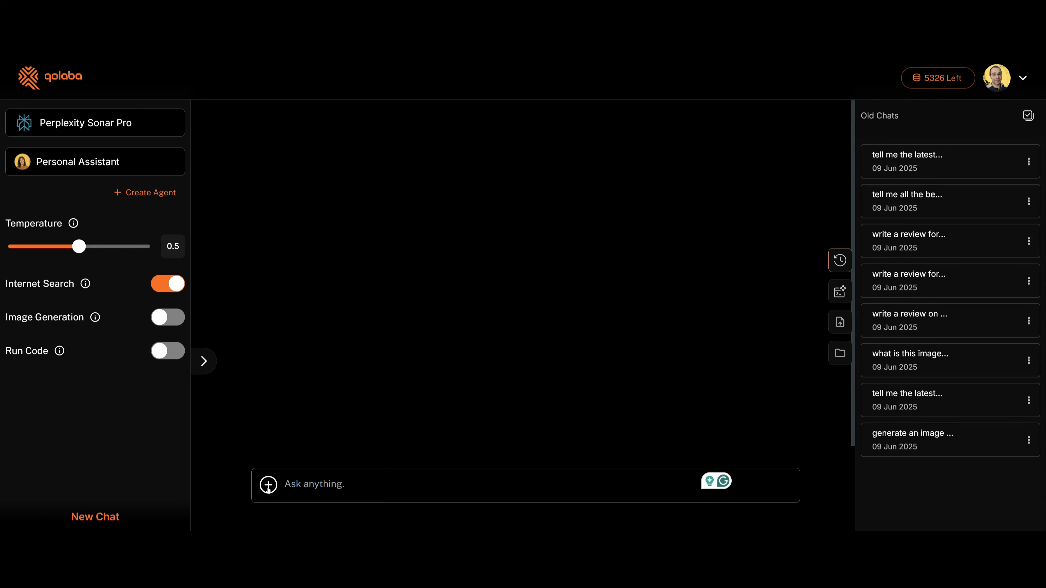
pyautogui.click(268, 484)
pyautogui.click(339, 398)
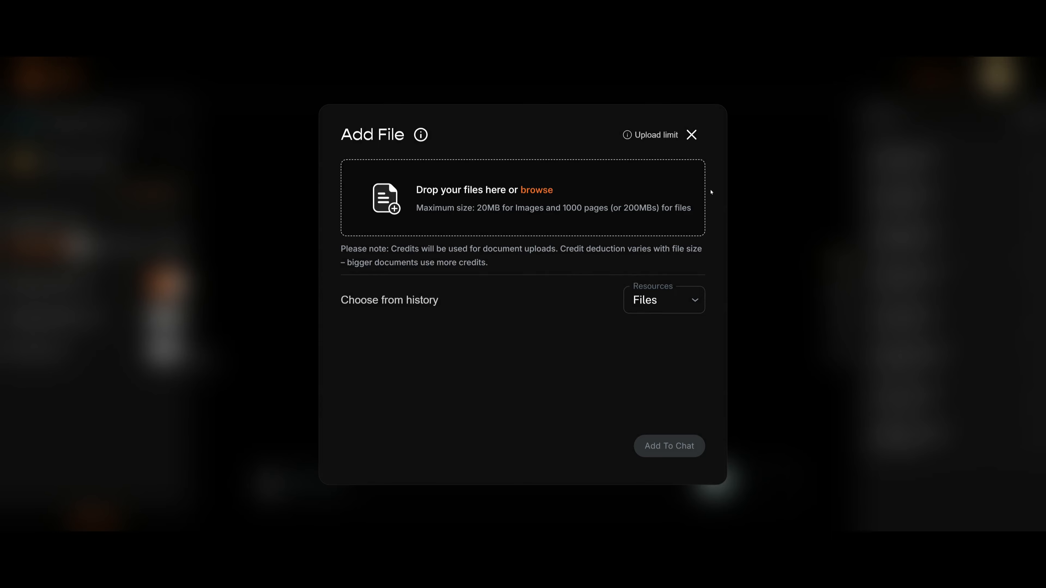
pyautogui.moveTo(627, 135)
pyautogui.click(692, 135)
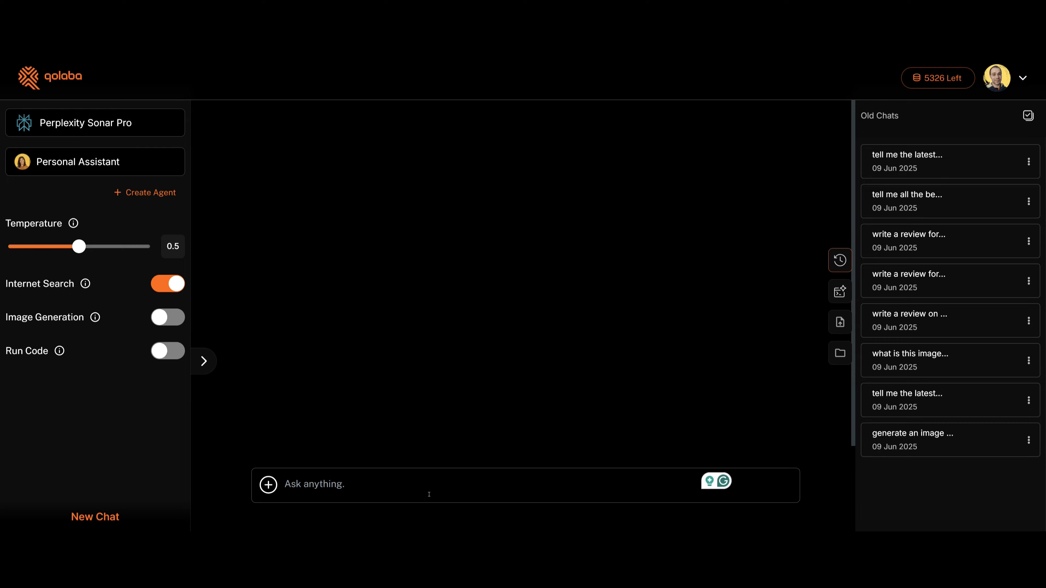
pyautogui.click(275, 490)
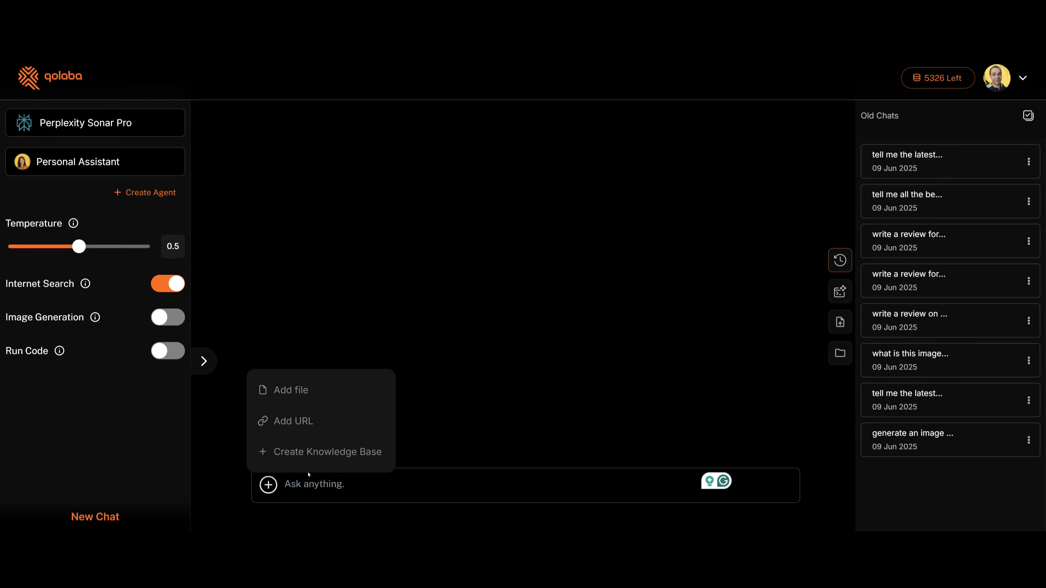
pyautogui.click(333, 428)
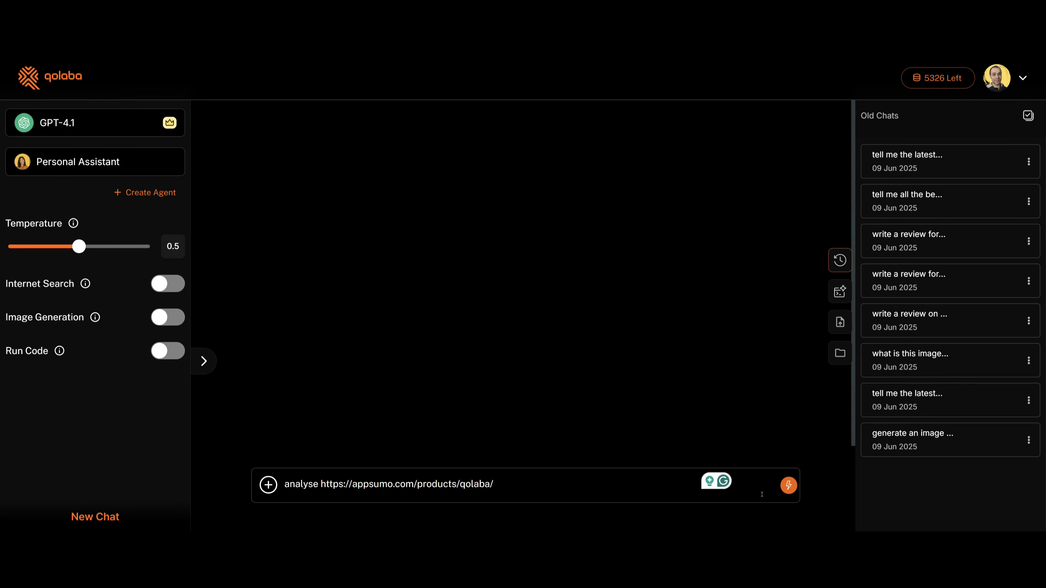
pyautogui.click(788, 494)
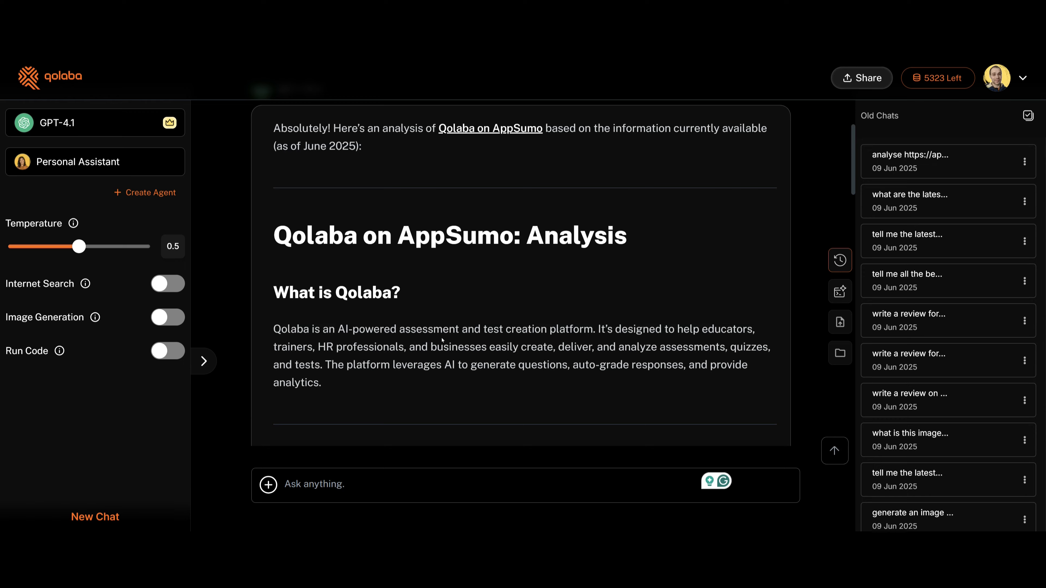
pyautogui.scroll(-15, 584, 337)
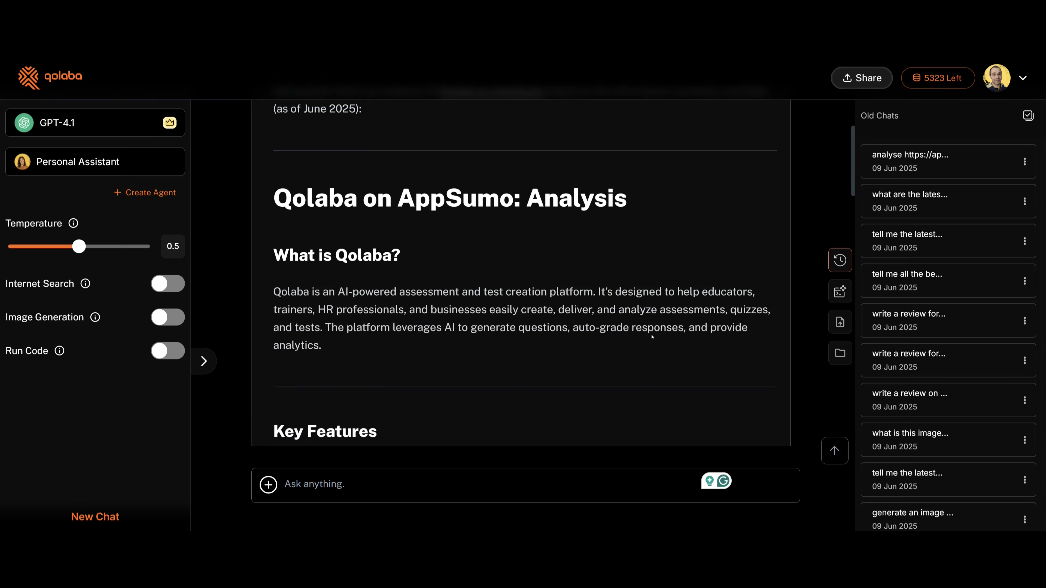
pyautogui.scroll(-10, 645, 333)
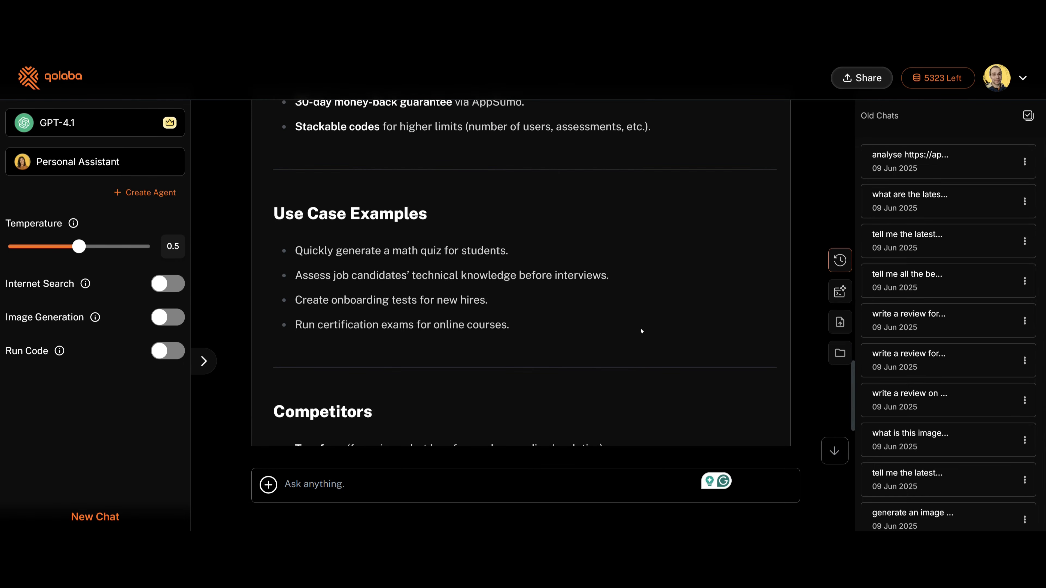
pyautogui.scroll(-4, 540, 333)
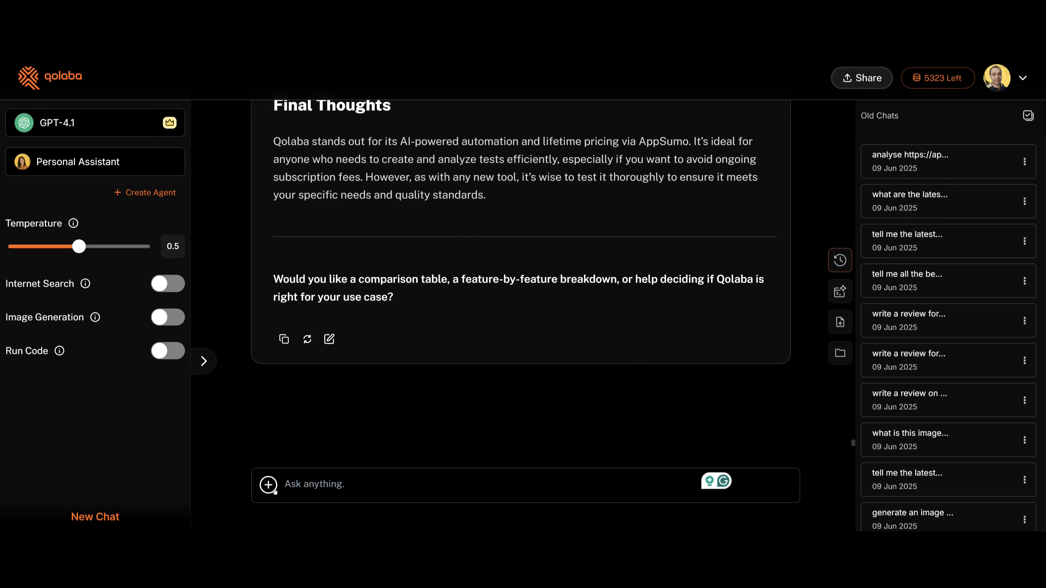
# Step: Examine the Test knowledge base's existing source and its options for file uploads, deep scraping and website URLs, and close it without updating
pyautogui.click(274, 490)
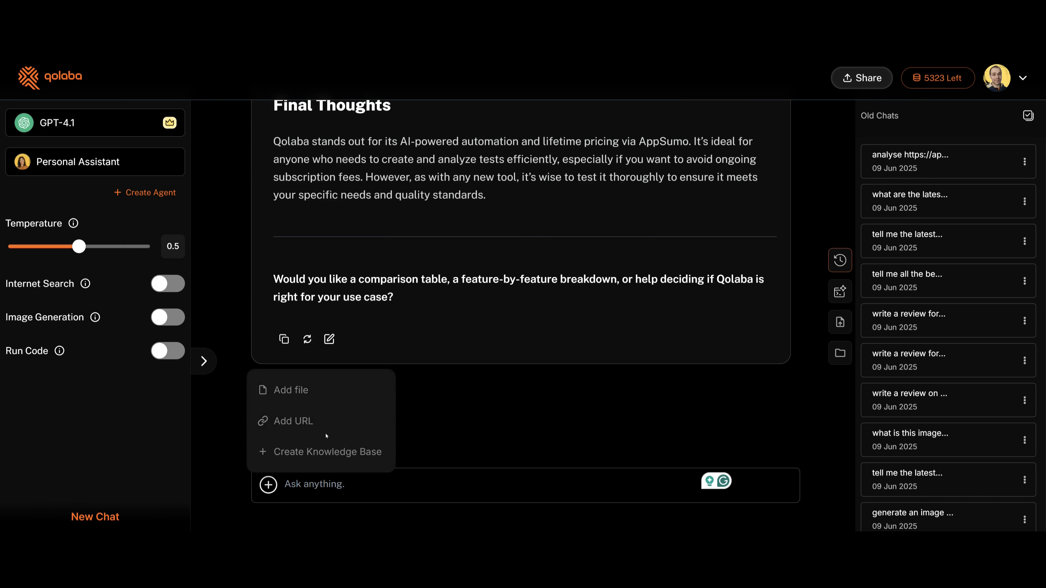
pyautogui.click(543, 421)
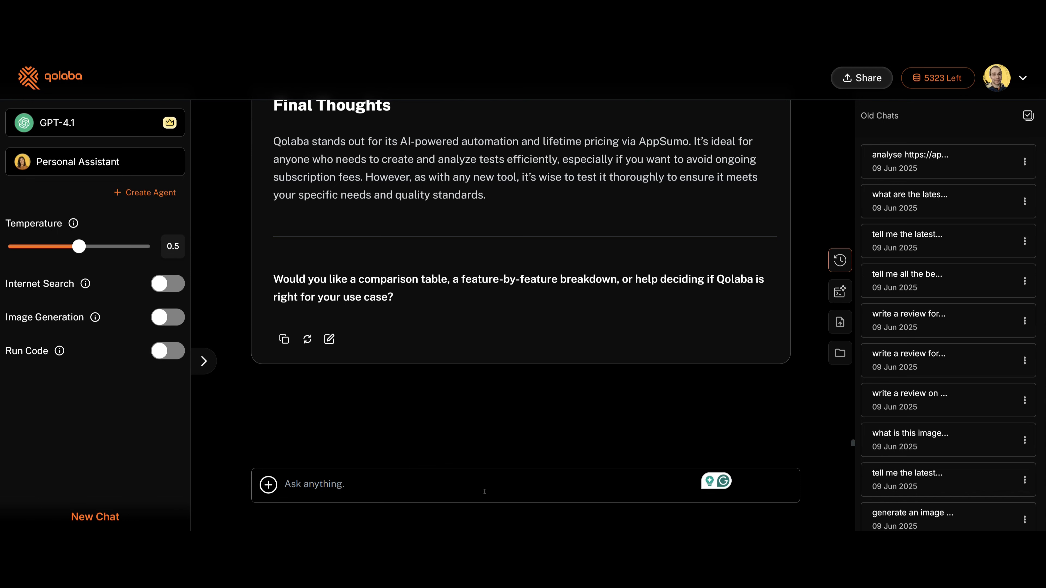
pyautogui.click(833, 285)
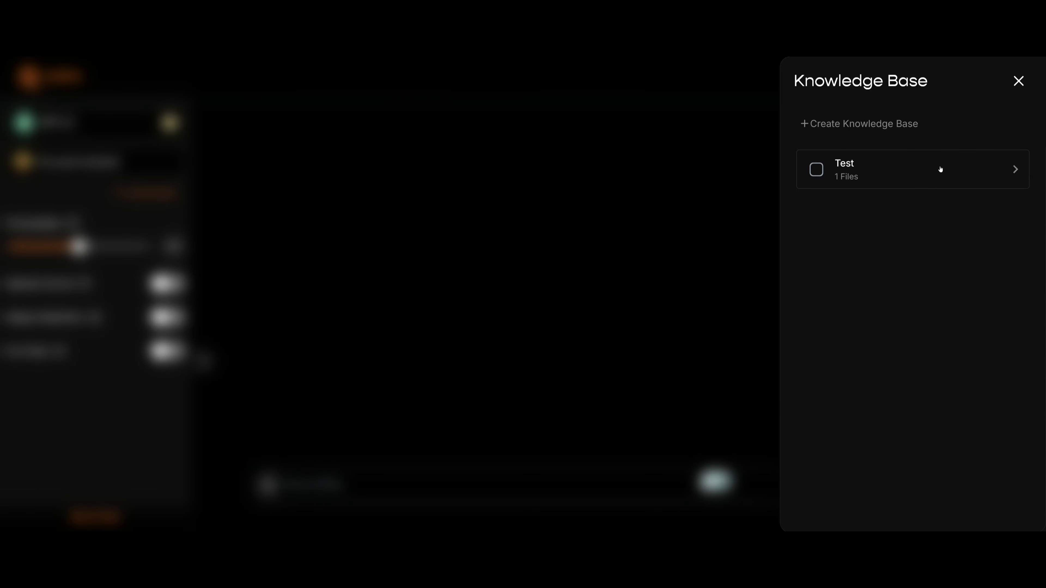
pyautogui.click(897, 176)
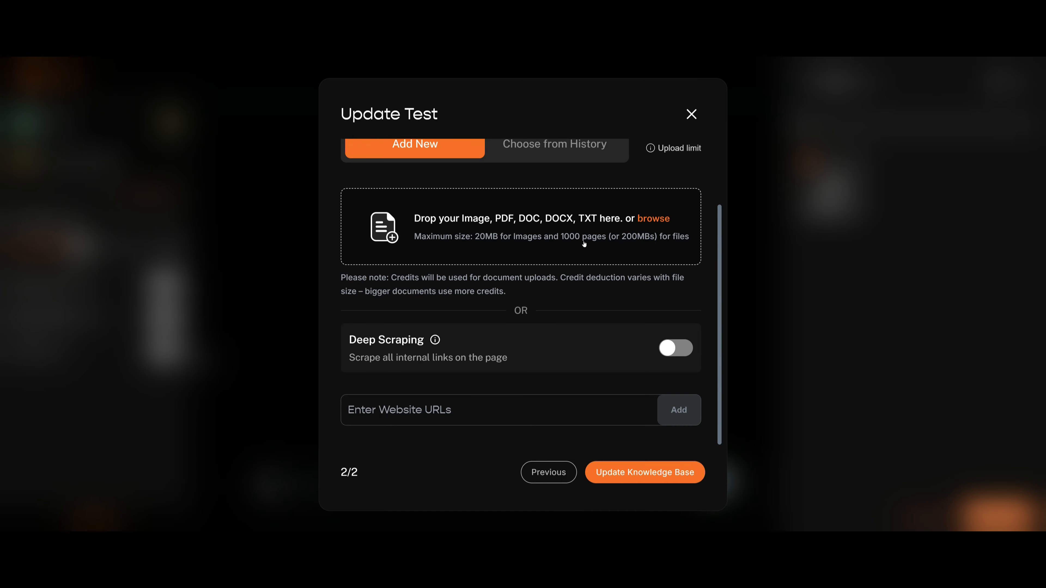
pyautogui.scroll(2, 582, 244)
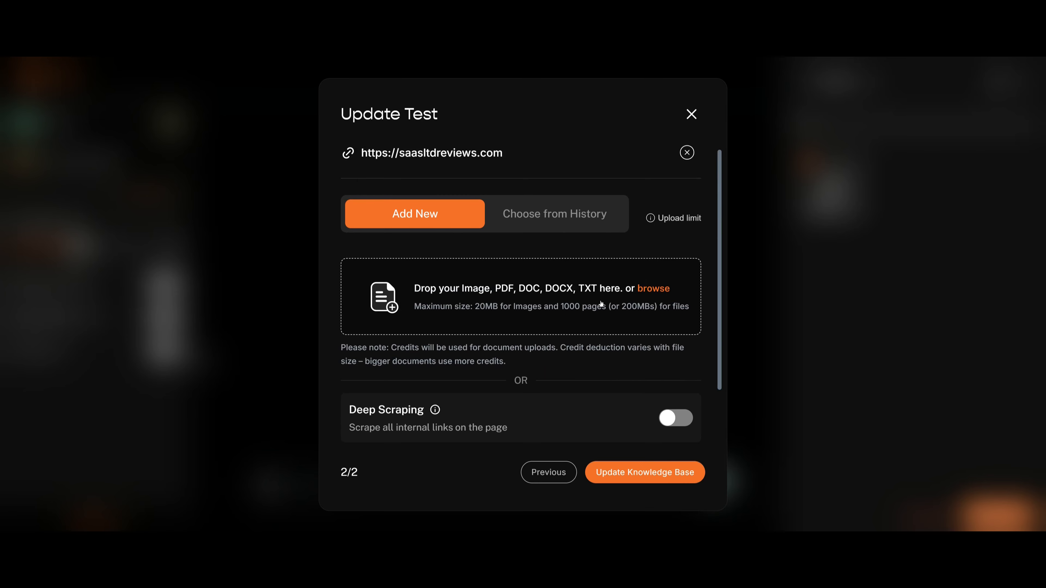
pyautogui.scroll(-2, 595, 329)
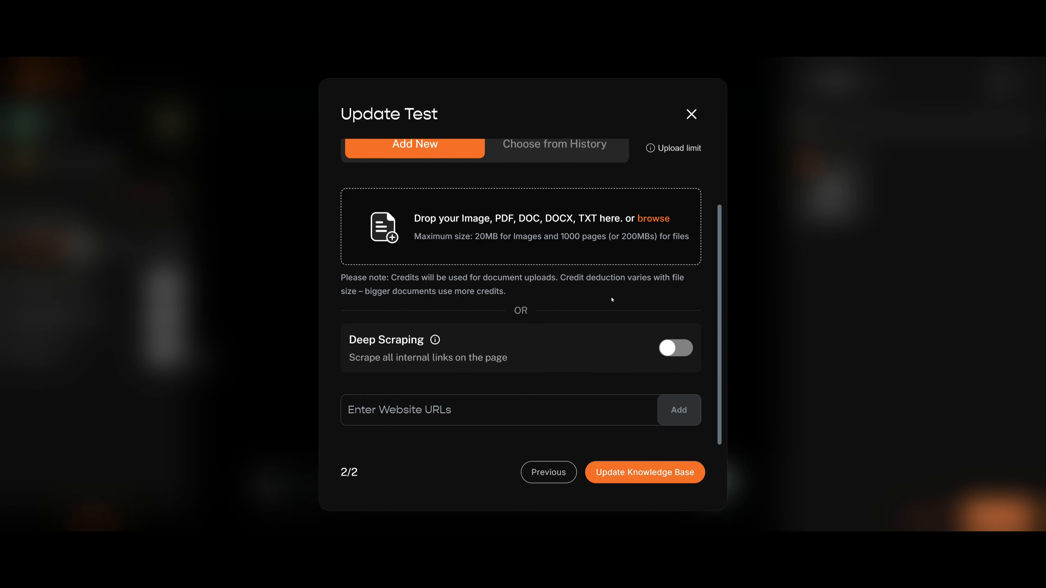
pyautogui.scroll(2, 612, 300)
pyautogui.scroll(-2, 572, 289)
pyautogui.click(692, 114)
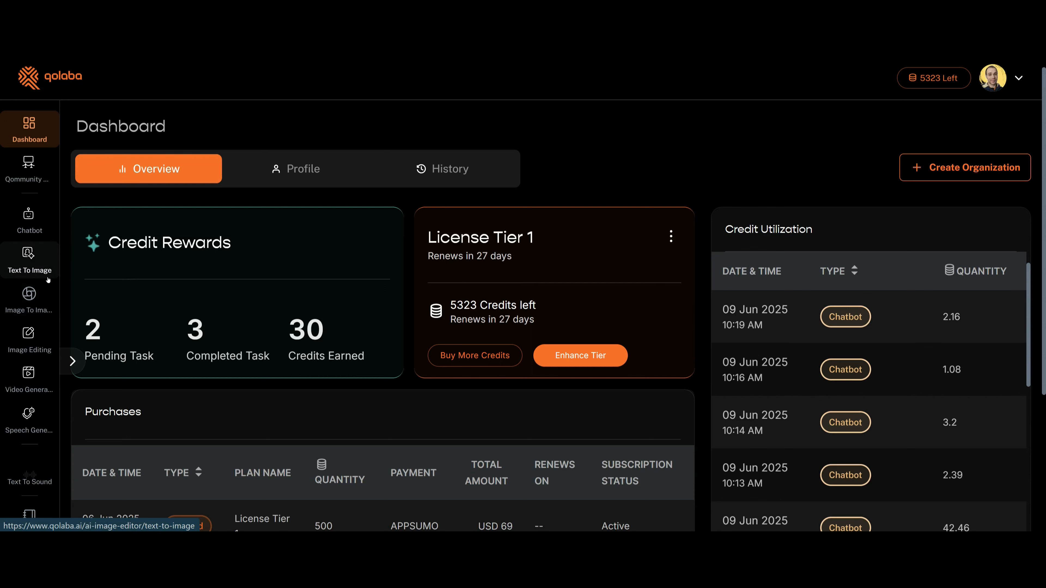
# Step: Go to Text To Image, compare the credit cost per image of the available models and choose ImageGen 4
pyautogui.click(29, 257)
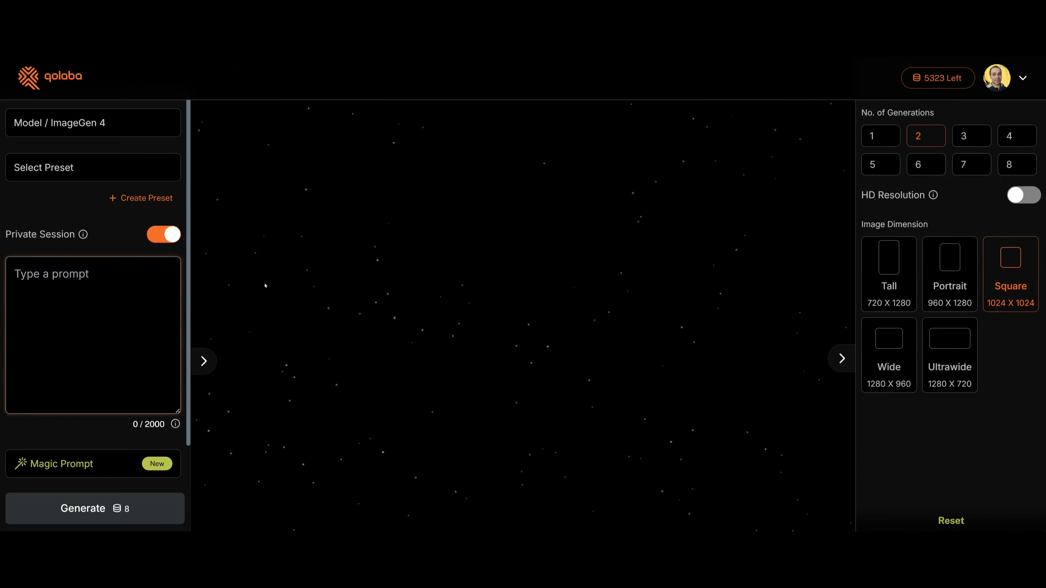
pyautogui.click(128, 122)
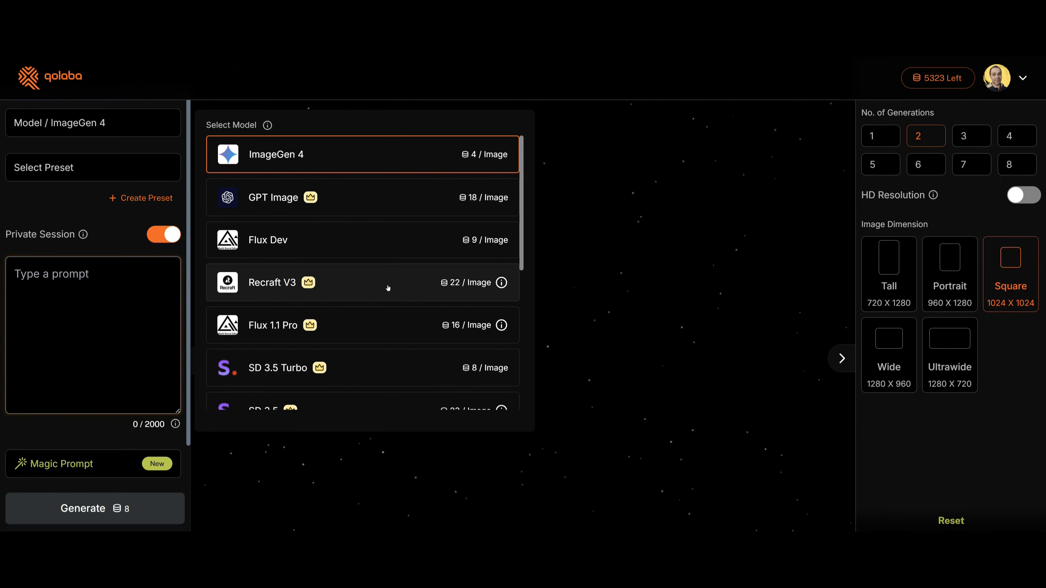
pyautogui.scroll(-4, 387, 284)
pyautogui.scroll(-3, 399, 306)
pyautogui.scroll(7, 412, 307)
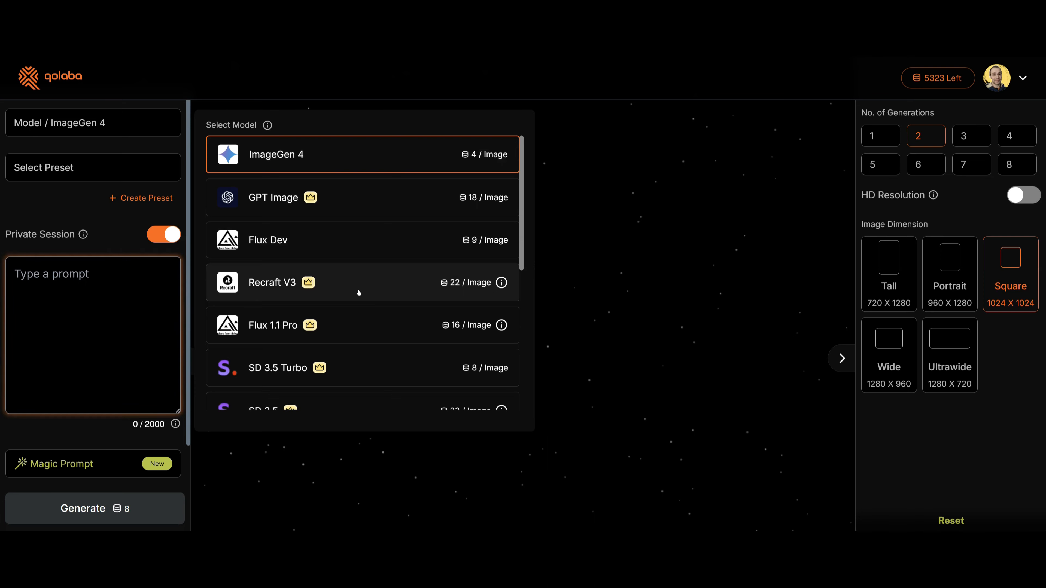
pyautogui.scroll(-4, 383, 290)
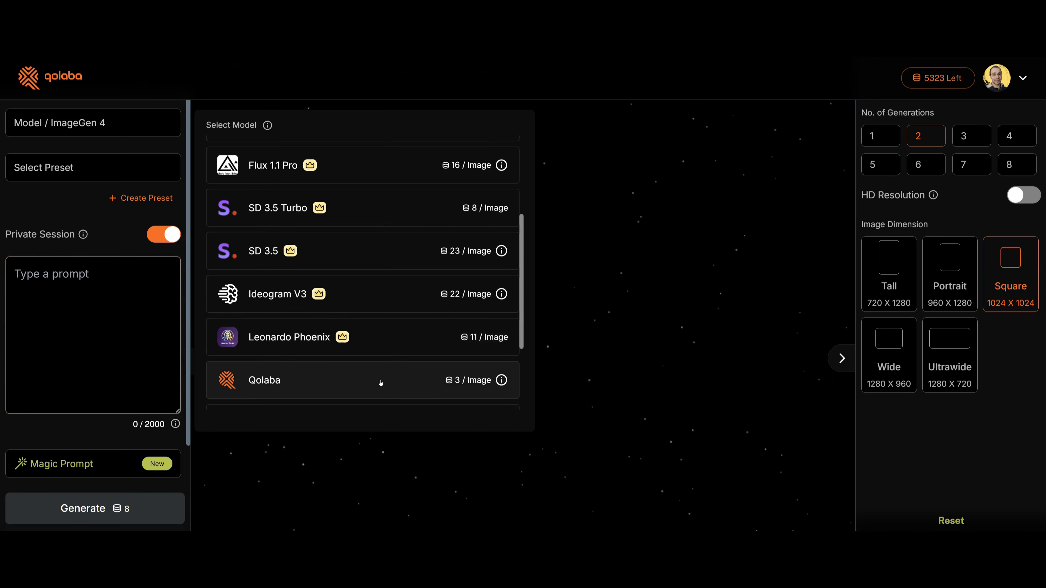
pyautogui.scroll(4, 400, 328)
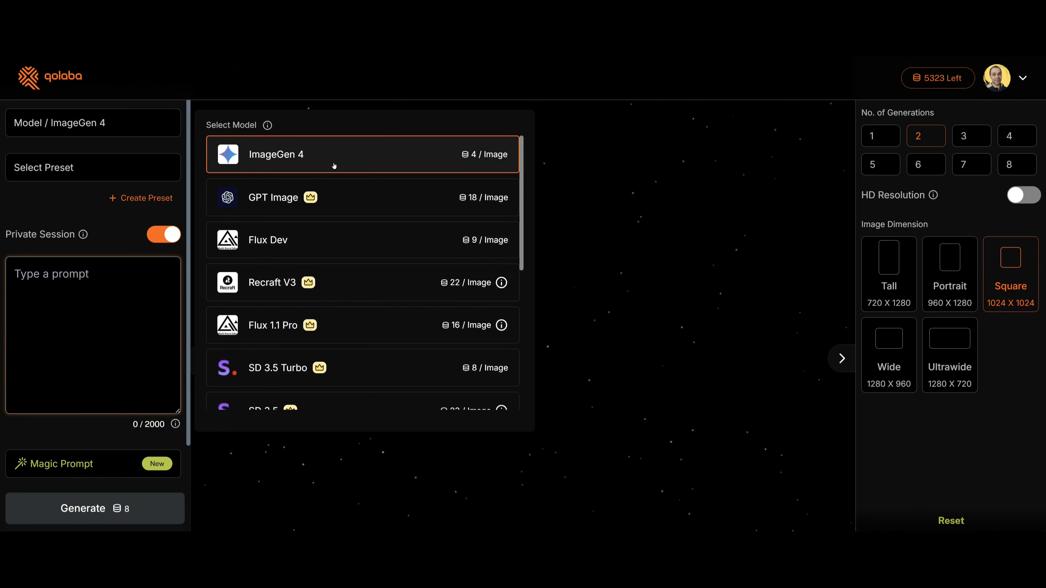
pyautogui.click(341, 158)
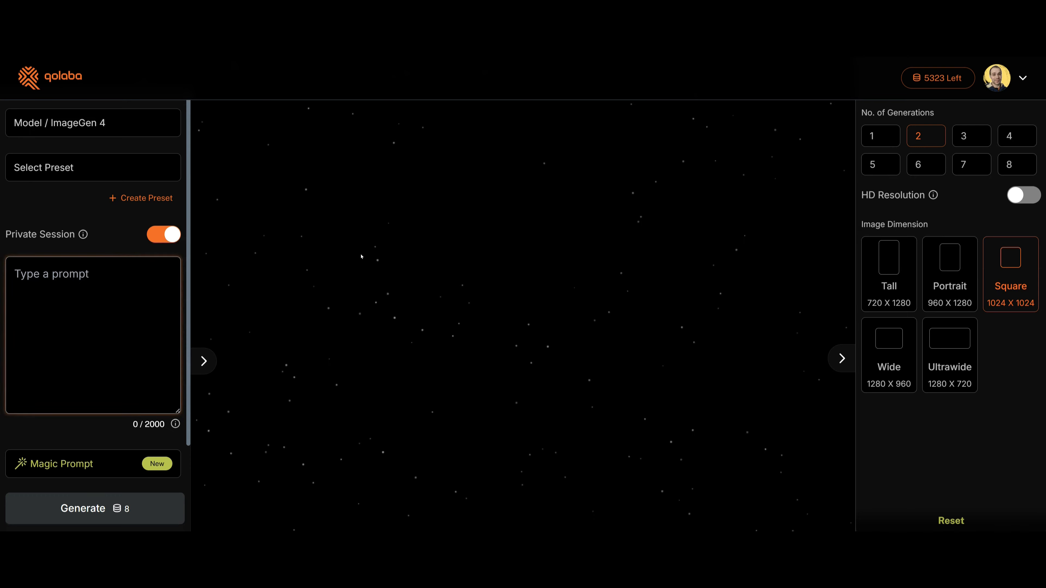
# Step: Browse the image style presets and apply the Game mario preset
pyautogui.click(103, 176)
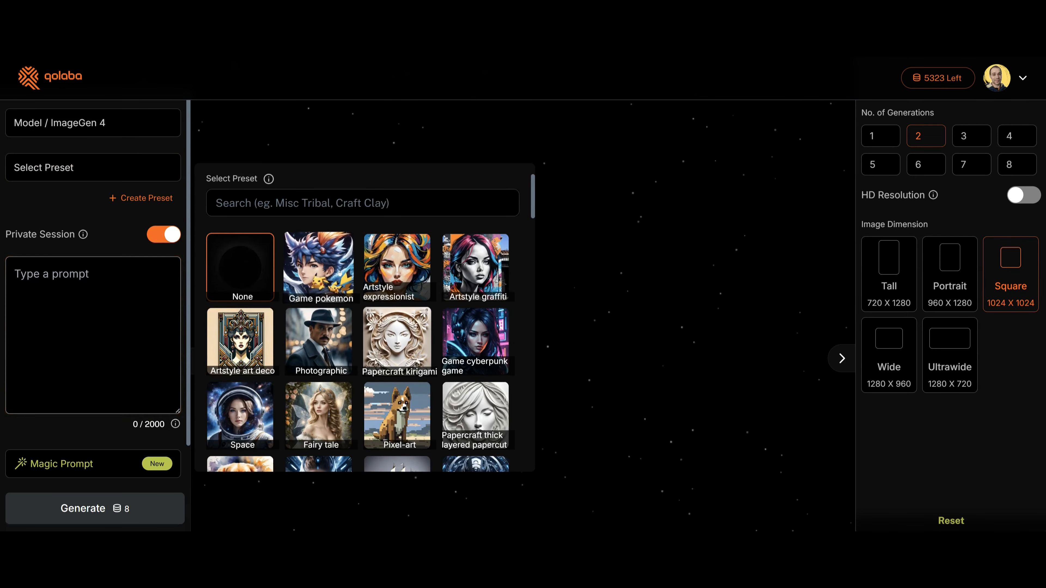
pyautogui.scroll(-5, 331, 294)
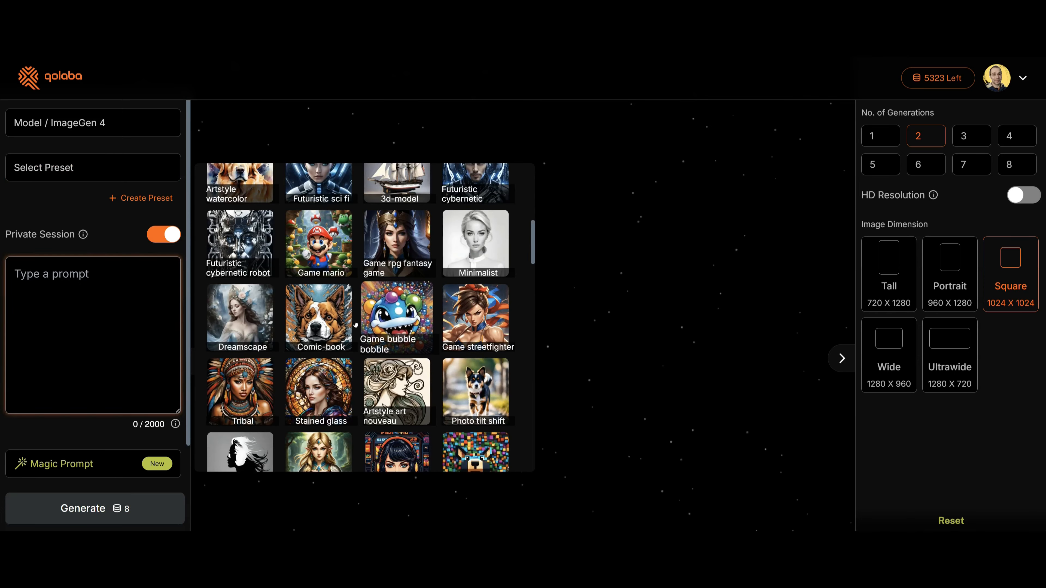
pyautogui.scroll(-15, 374, 344)
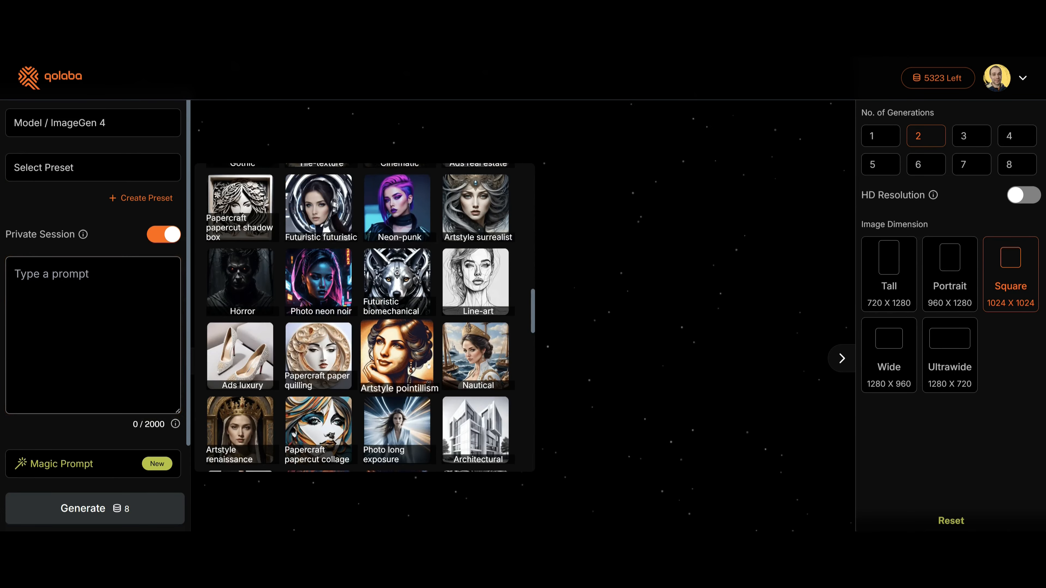
pyautogui.scroll(-5, 453, 350)
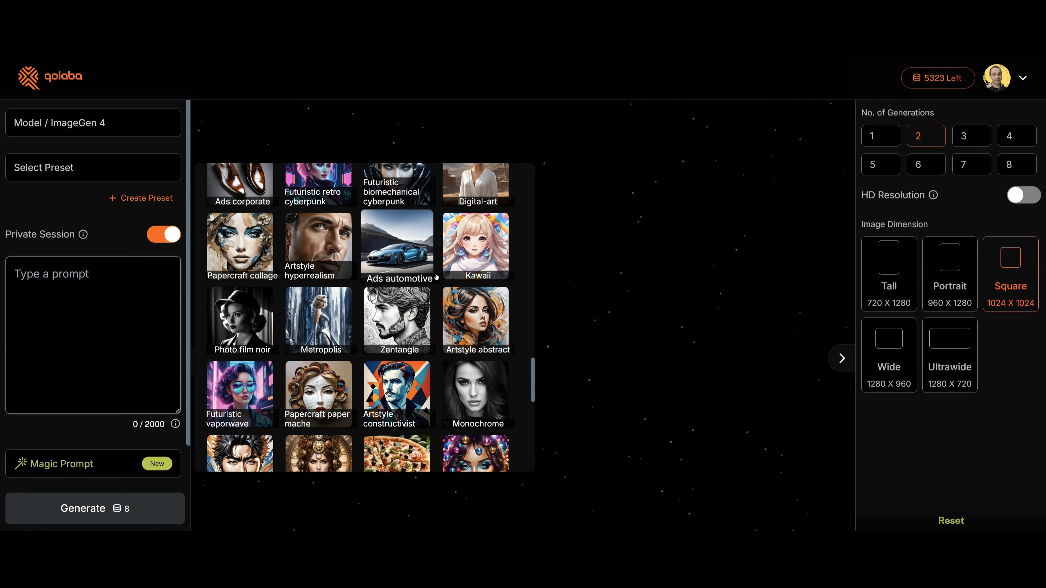
pyautogui.scroll(15, 330, 262)
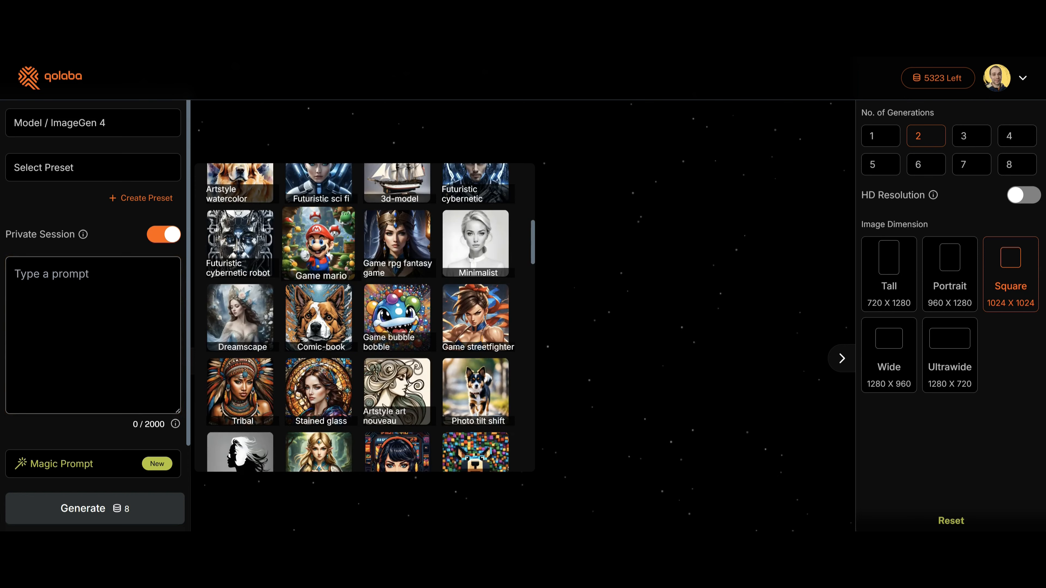
pyautogui.click(326, 252)
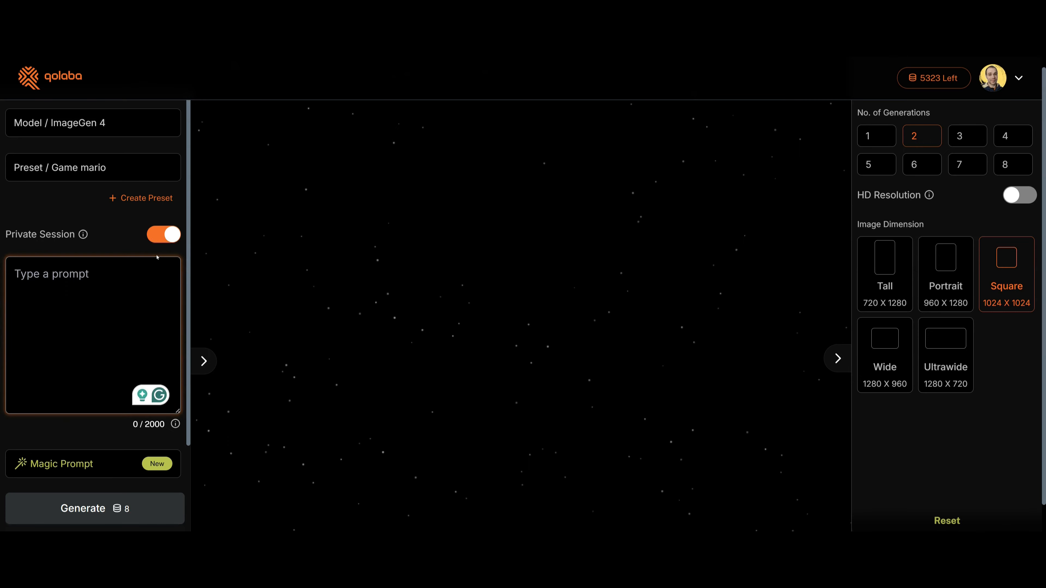
# Step: Turn off Private Session and enter the prompt "a man on a bike riding down the road, throwing a newspaper at the door"
pyautogui.click(173, 240)
pyautogui.write('a man on a bike riding down the road throwing a newspaper at the door')
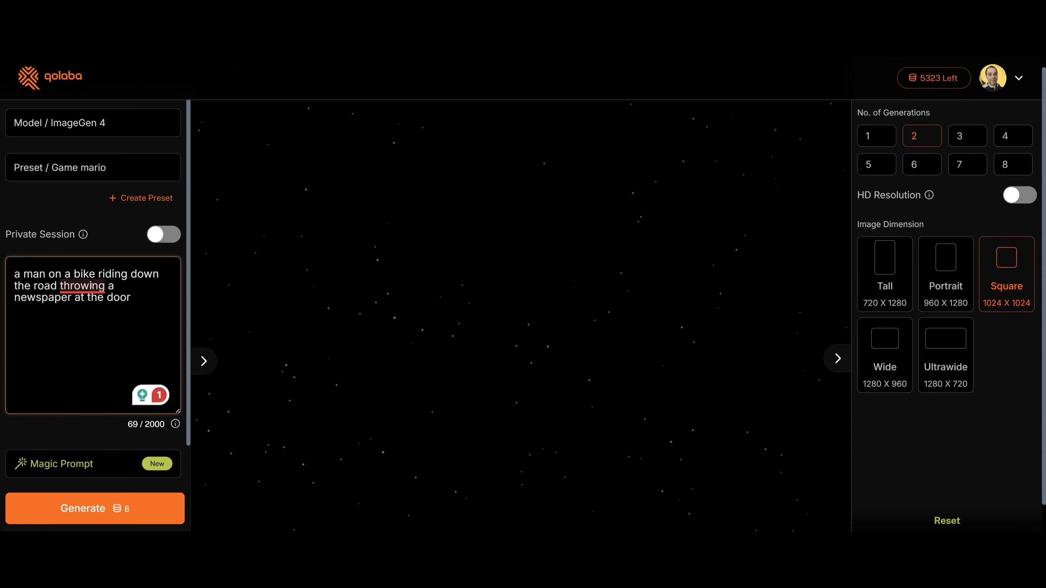
pyautogui.click(83, 286)
pyautogui.click(91, 324)
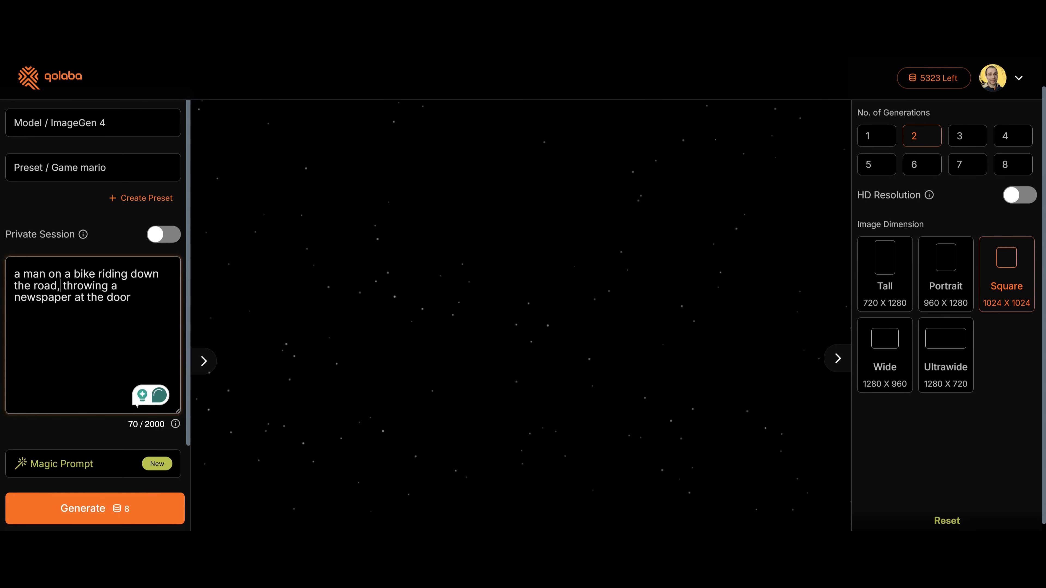
# Step: Generate Magic Prompt suggestions and replace the prompt with the documentary-style version with handheld camera movement
pyautogui.click(110, 468)
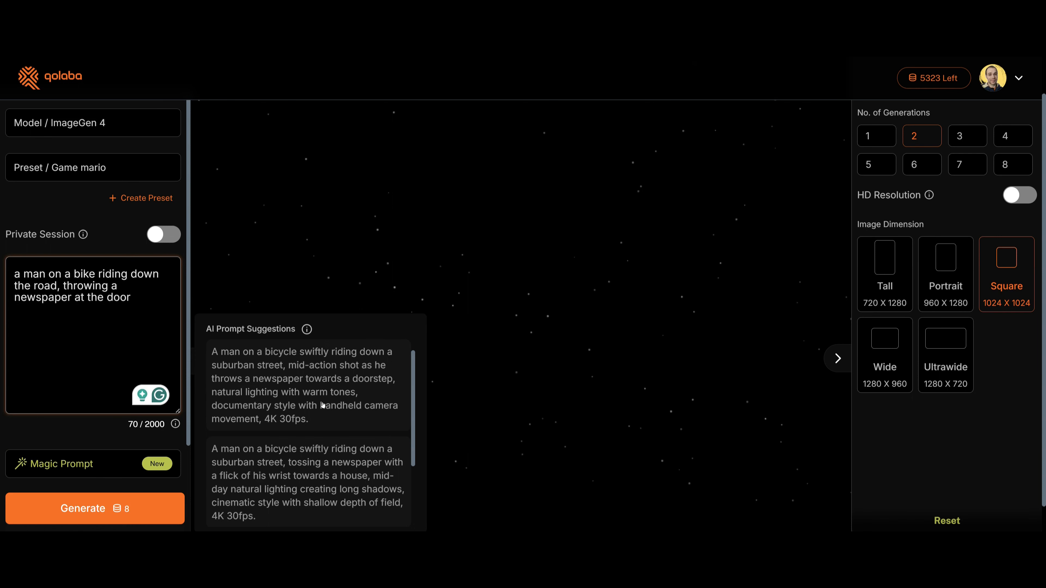
pyautogui.scroll(-2, 332, 403)
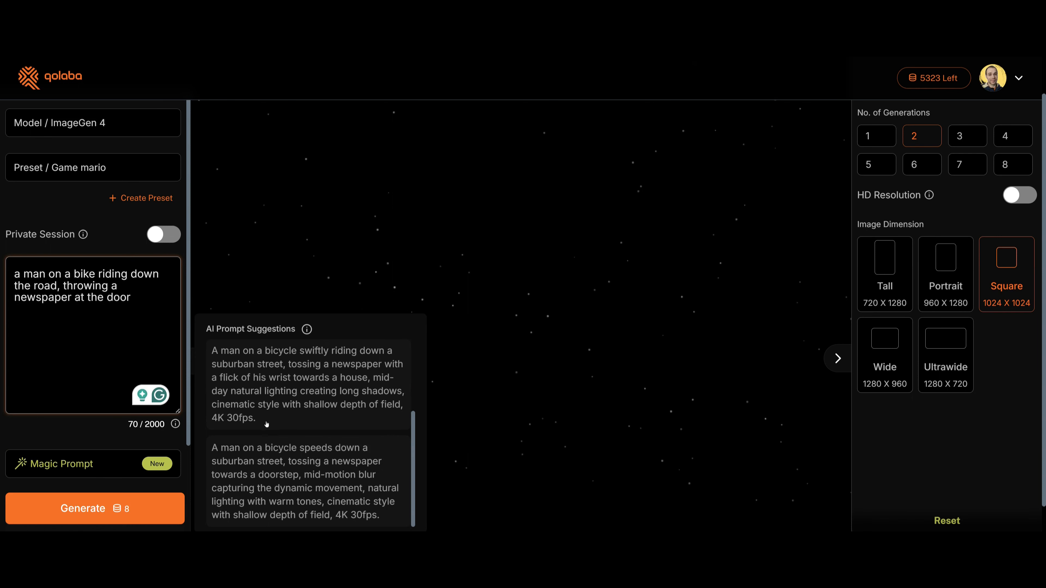
pyautogui.click(387, 411)
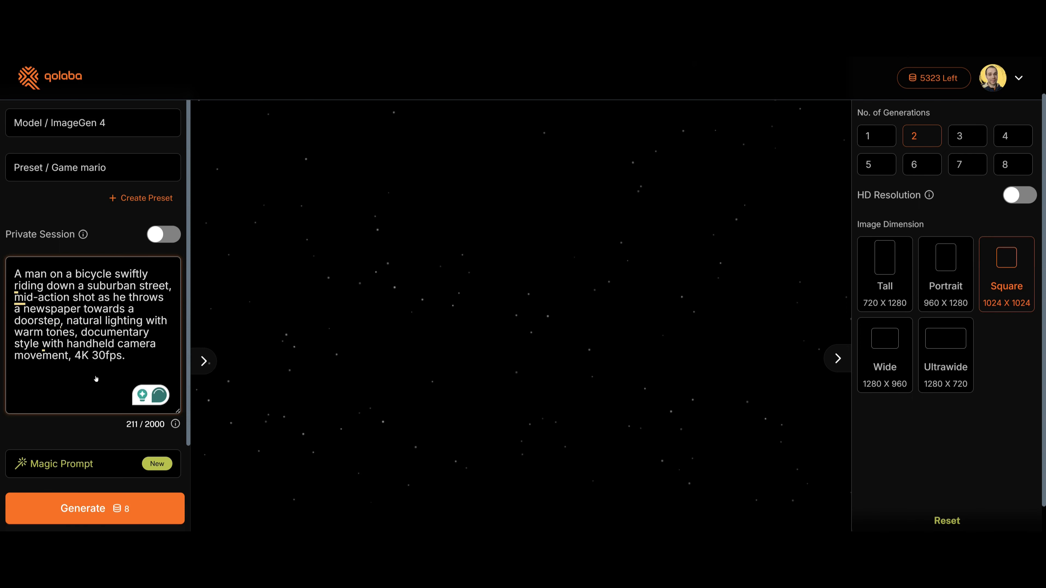
# Step: Browse the prompt keyword categories, including Landscapes/Environments, Lighting and Shot size
pyautogui.scroll(-4, 96, 379)
pyautogui.click(77, 351)
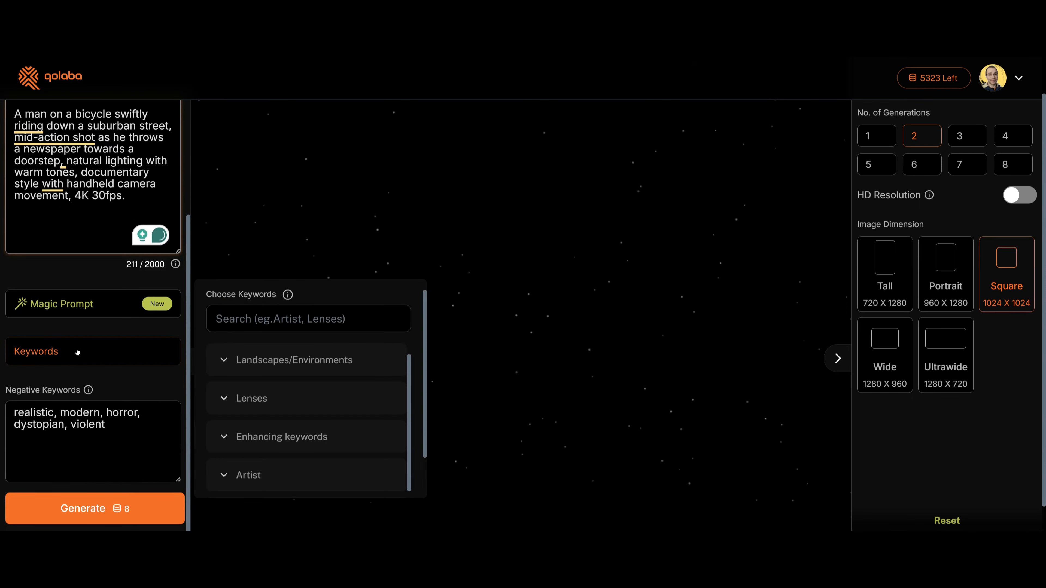
pyautogui.click(284, 365)
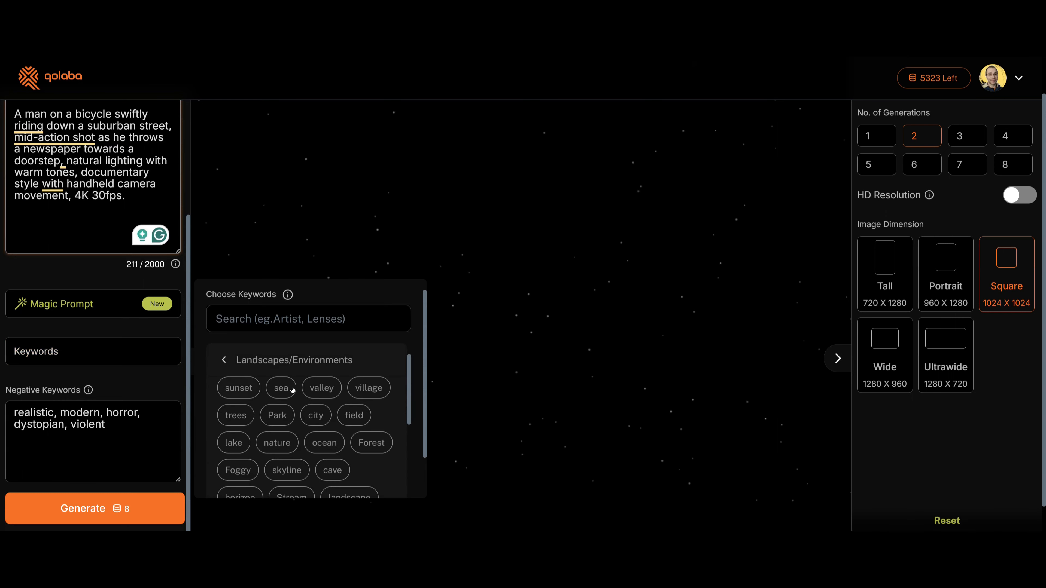
pyautogui.scroll(-5, 322, 388)
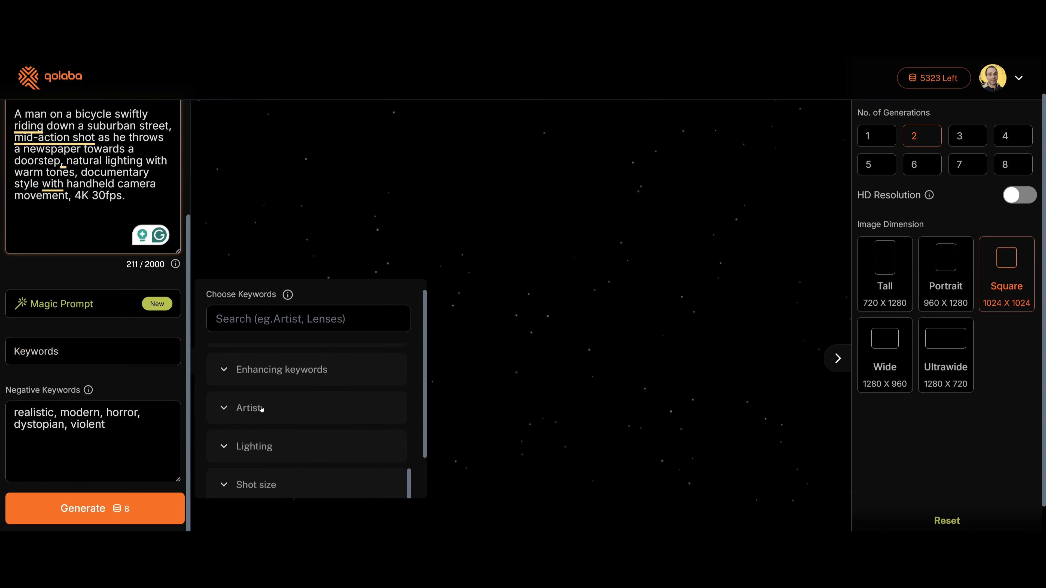
pyautogui.click(239, 447)
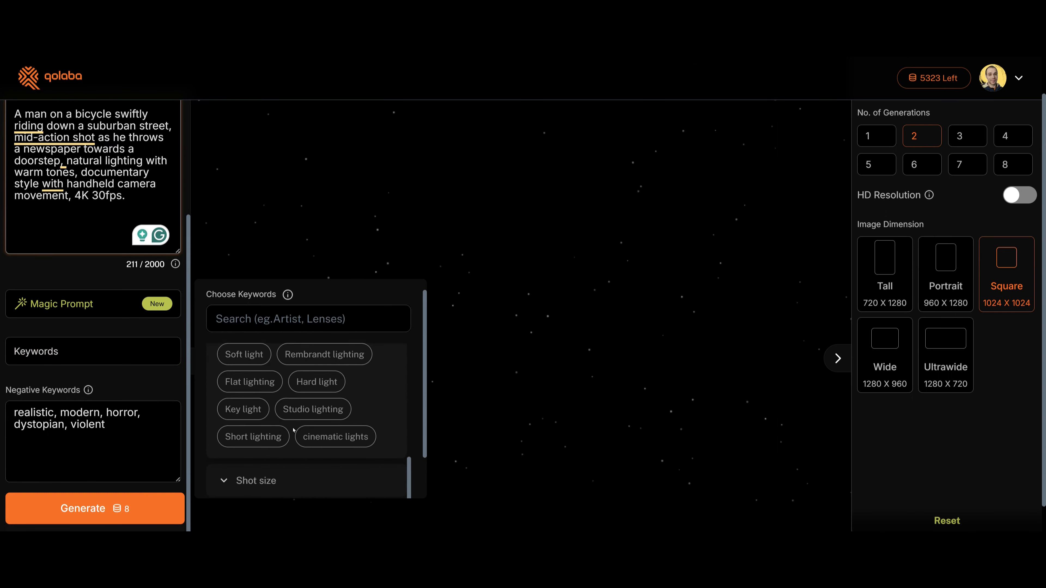
pyautogui.click(263, 479)
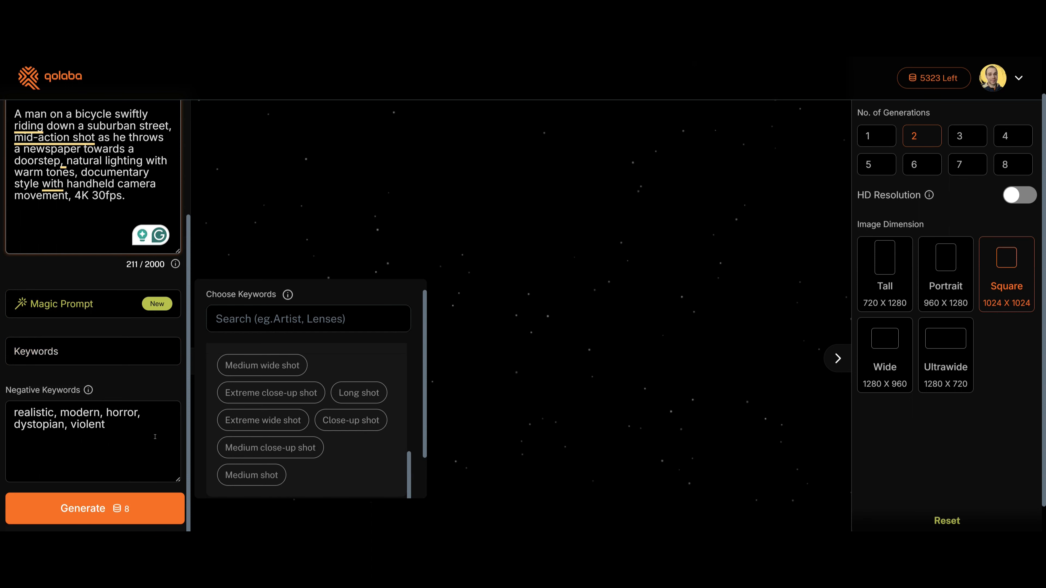
# Step: Clear all the negative keywords and turn on HD Resolution for the generated images
pyautogui.moveTo(146, 436); pyautogui.dragTo(13, 410)
pyautogui.write('r')
pyautogui.press('BackSpace')
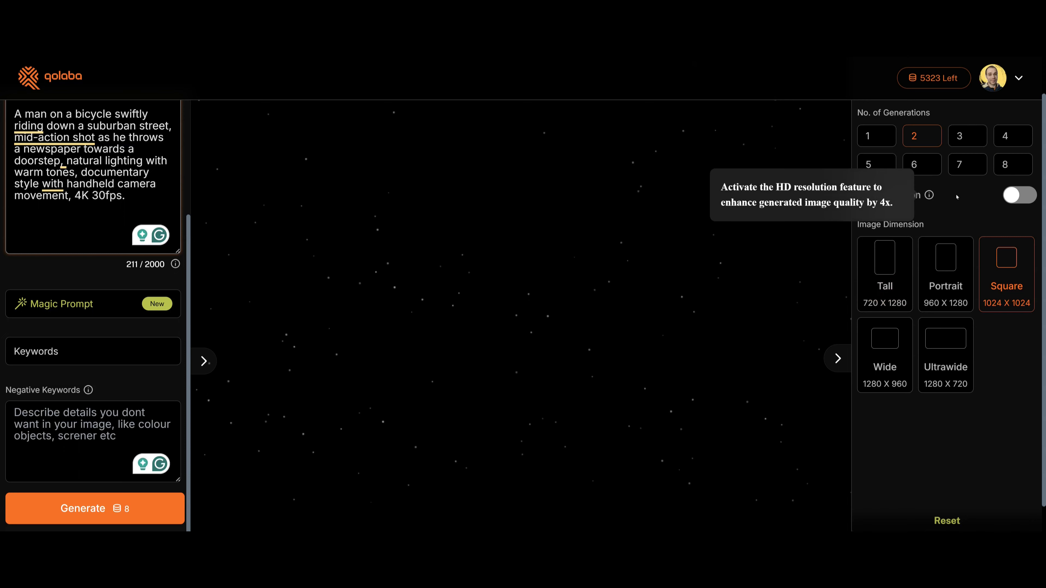
pyautogui.moveTo(929, 195)
pyautogui.click(1008, 195)
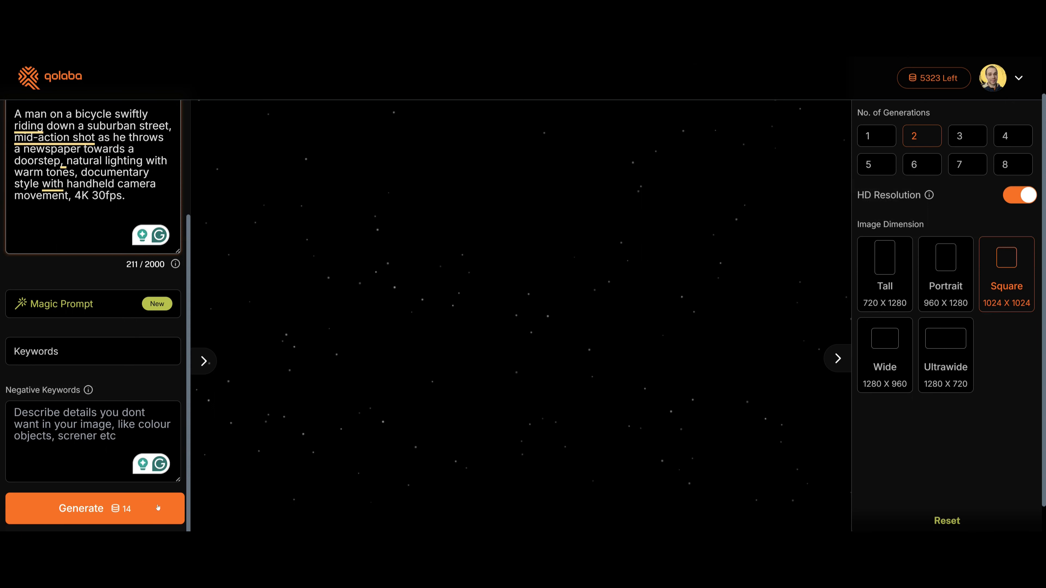
# Step: Review the image dimension options Tall, Portrait, Square, Wide and Ultrawide
pyautogui.click(963, 358)
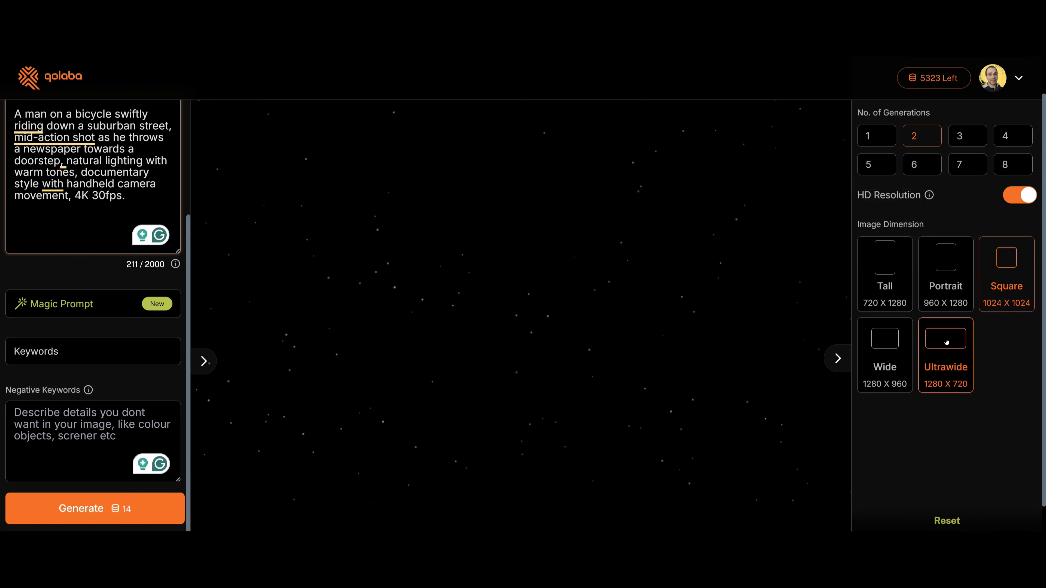
pyautogui.click(965, 296)
pyautogui.click(1007, 280)
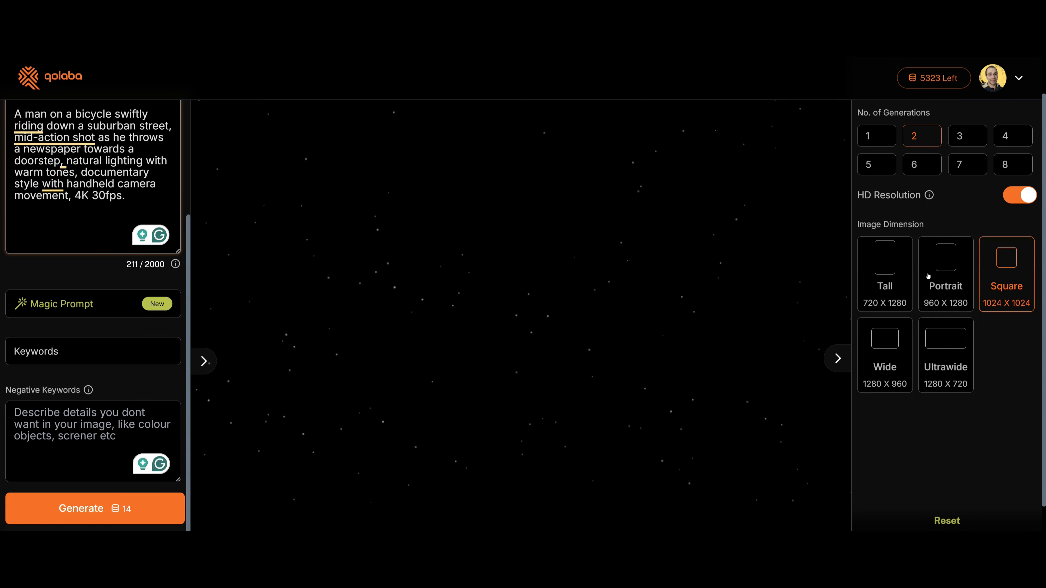
pyautogui.click(884, 281)
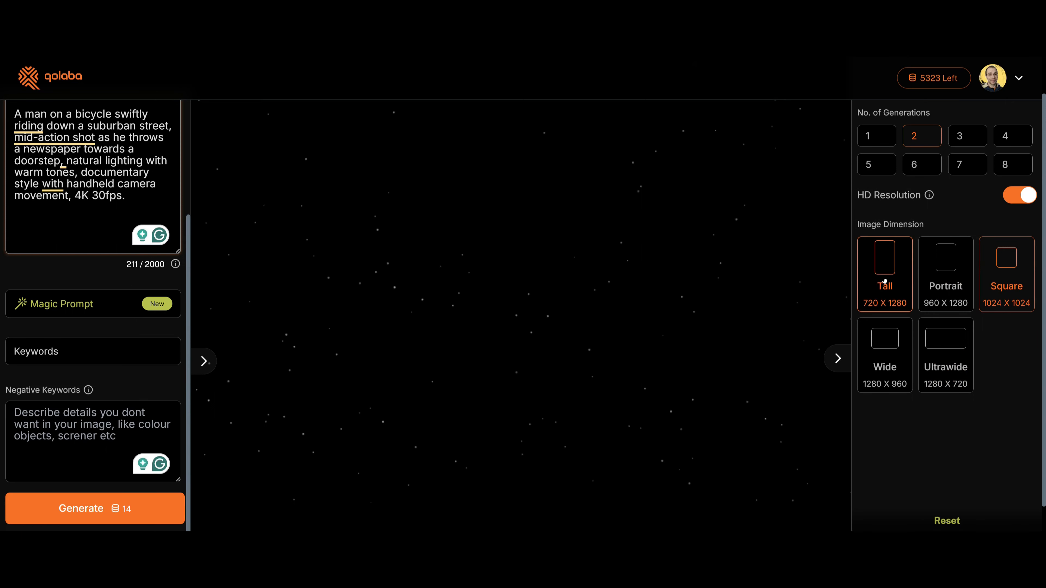
pyautogui.click(920, 291)
pyautogui.click(898, 292)
pyautogui.click(893, 329)
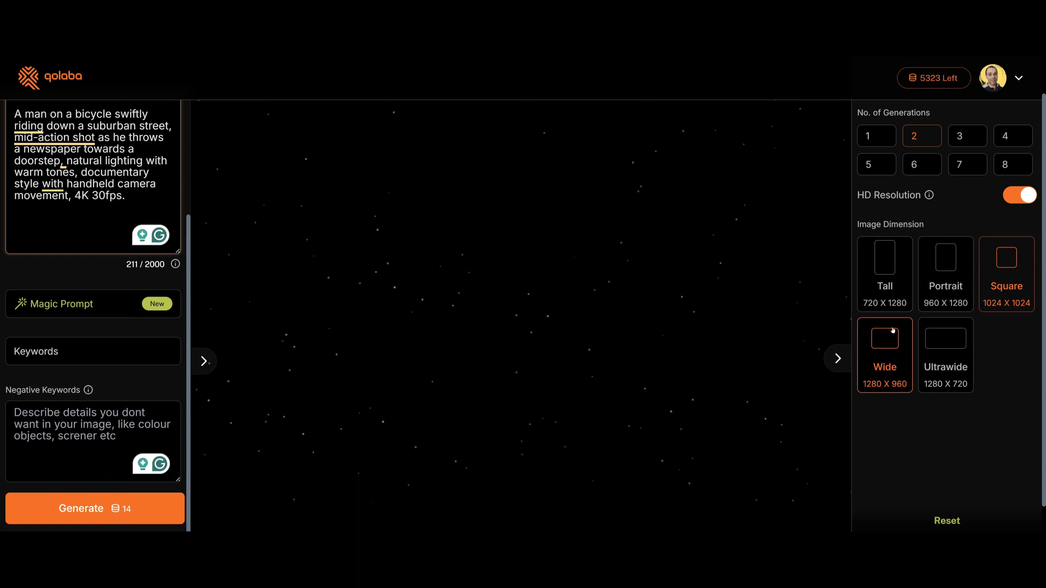
pyautogui.click(922, 382)
pyautogui.click(957, 288)
pyautogui.click(1013, 282)
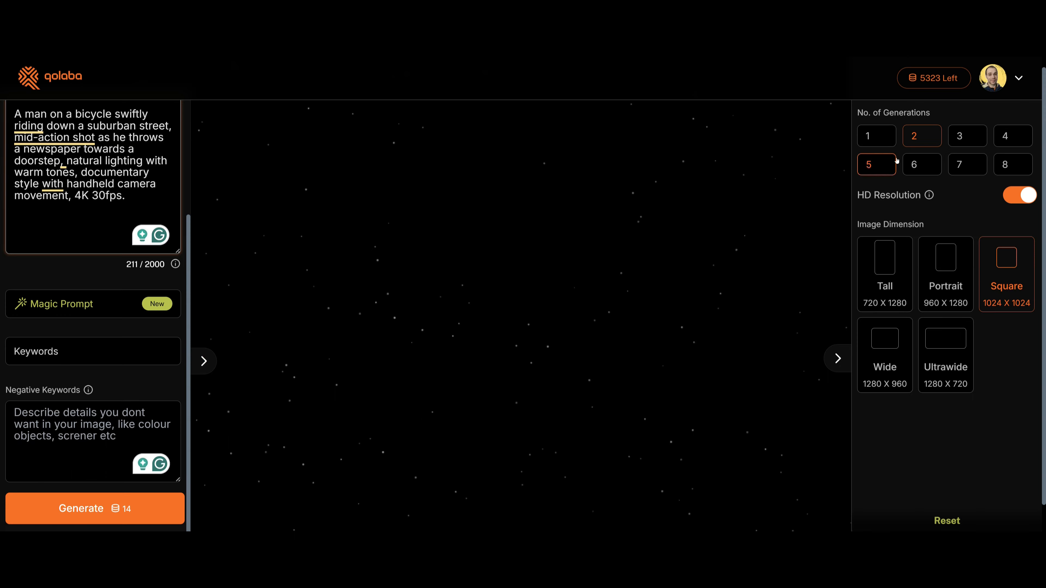
# Step: Generate the newspaper-throwing cyclist images and view the second one enlarged
pyautogui.click(108, 509)
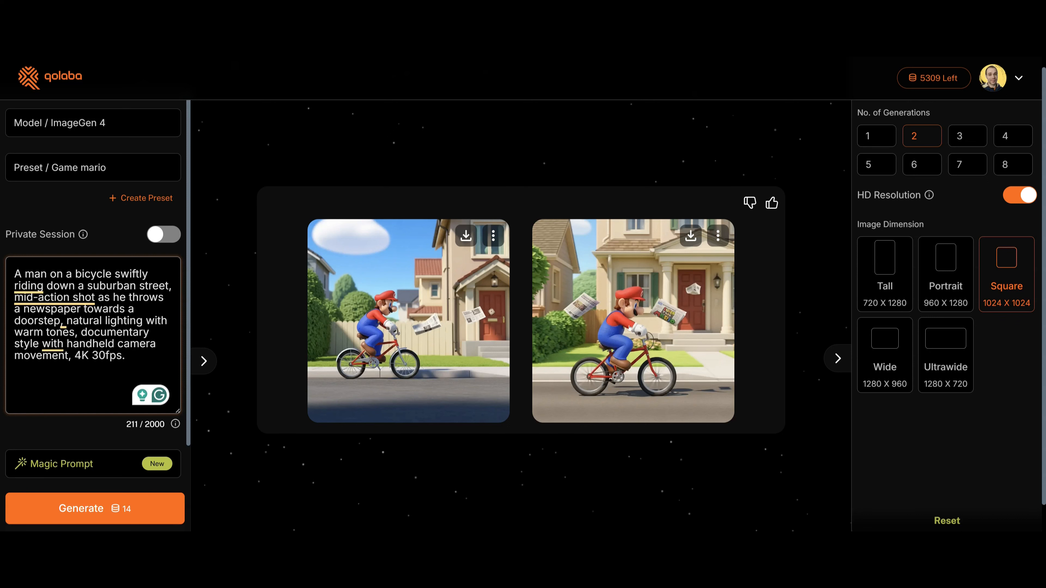
pyautogui.click(670, 330)
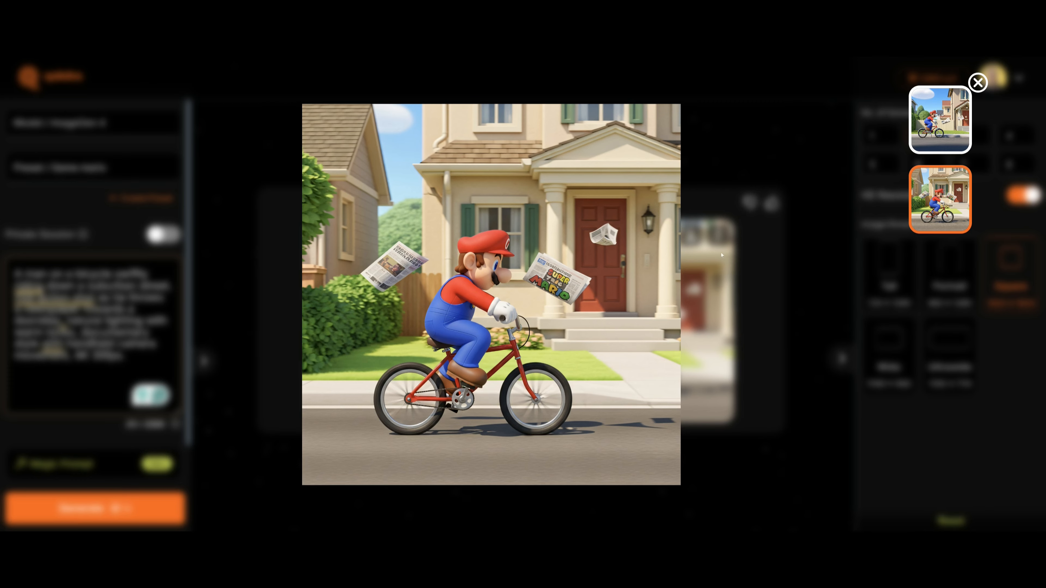
pyautogui.click(979, 83)
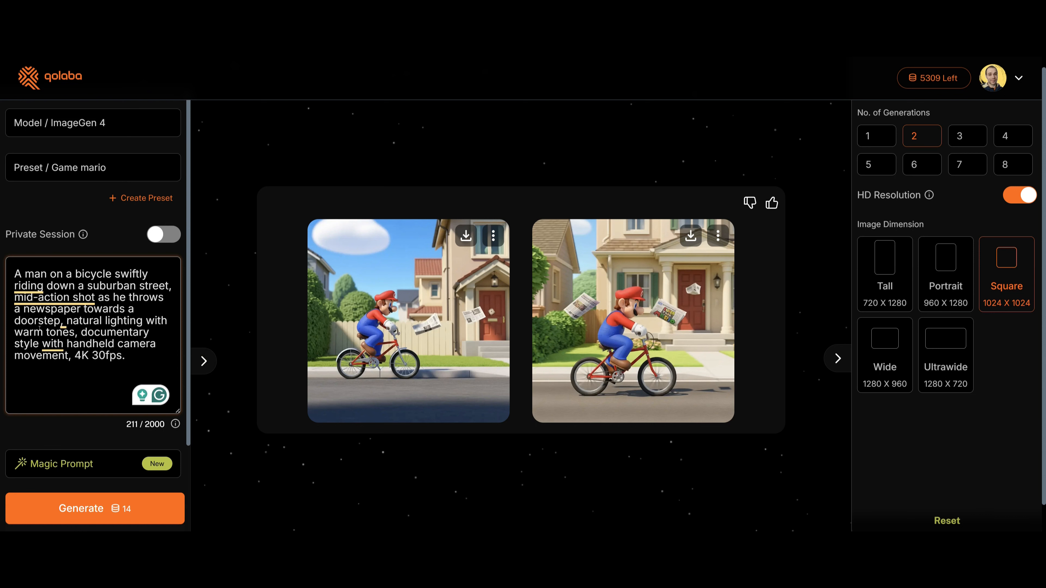
# Step: Switch the model to GPT Image and view both images of the woman at the rock concert enlarged
pyautogui.click(119, 127)
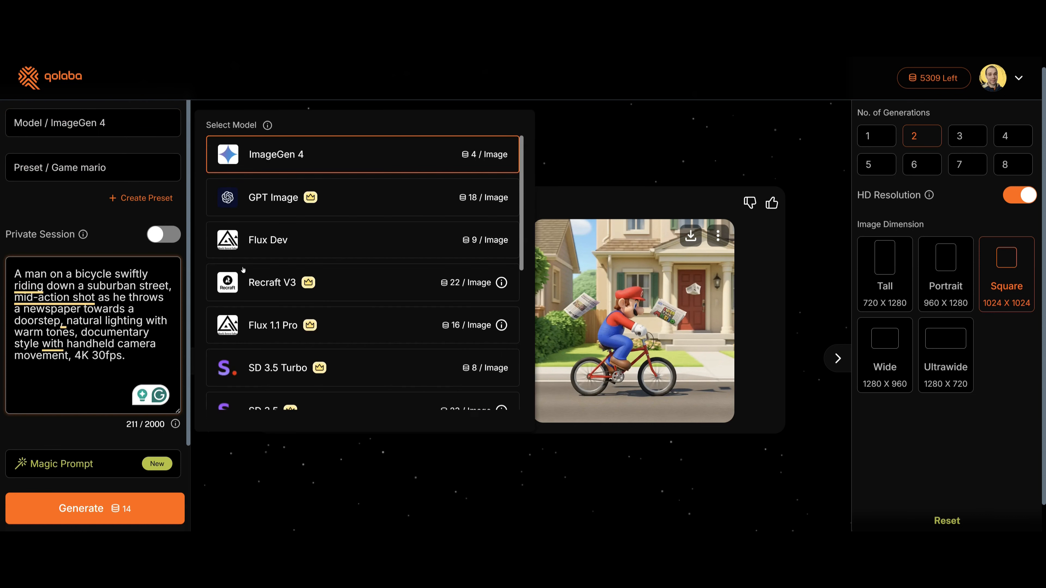
pyautogui.click(372, 205)
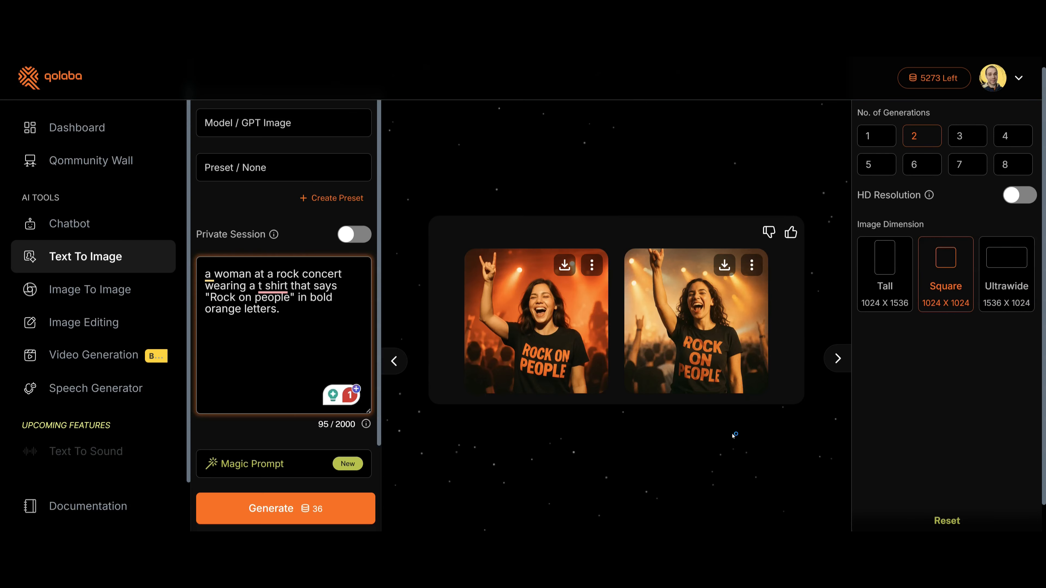
pyautogui.click(551, 323)
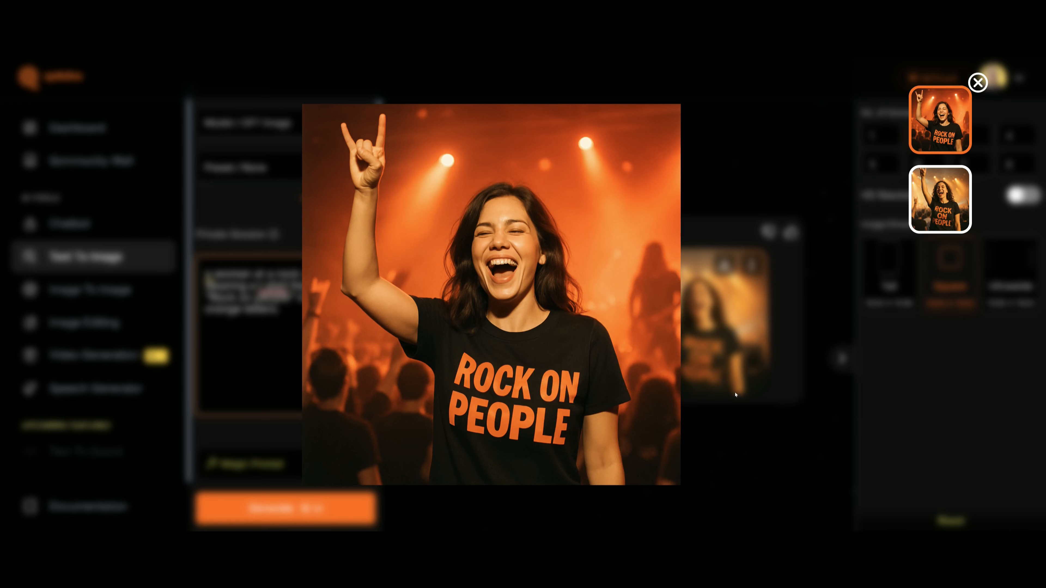
pyautogui.click(934, 205)
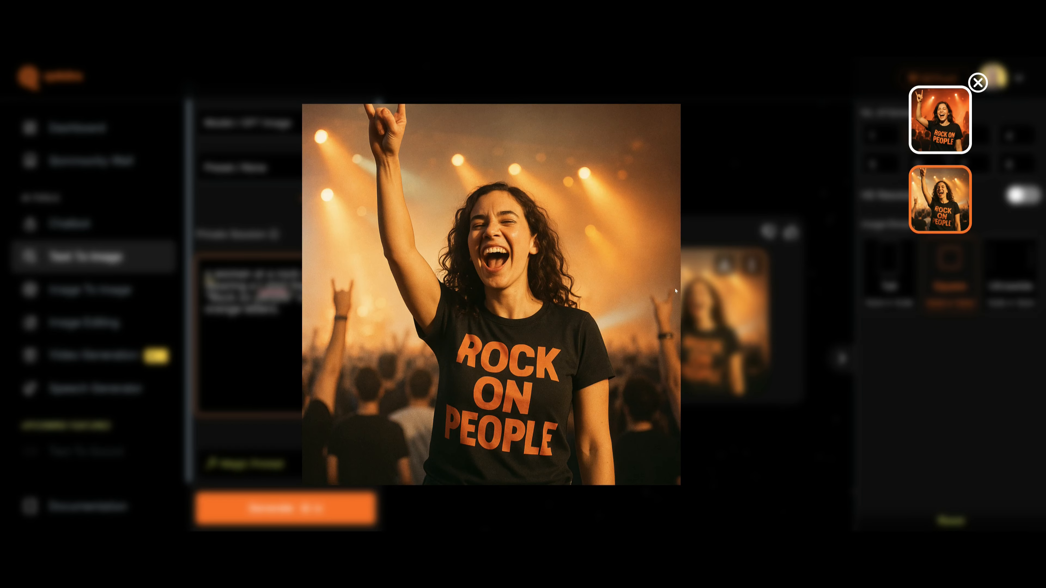
pyautogui.click(978, 82)
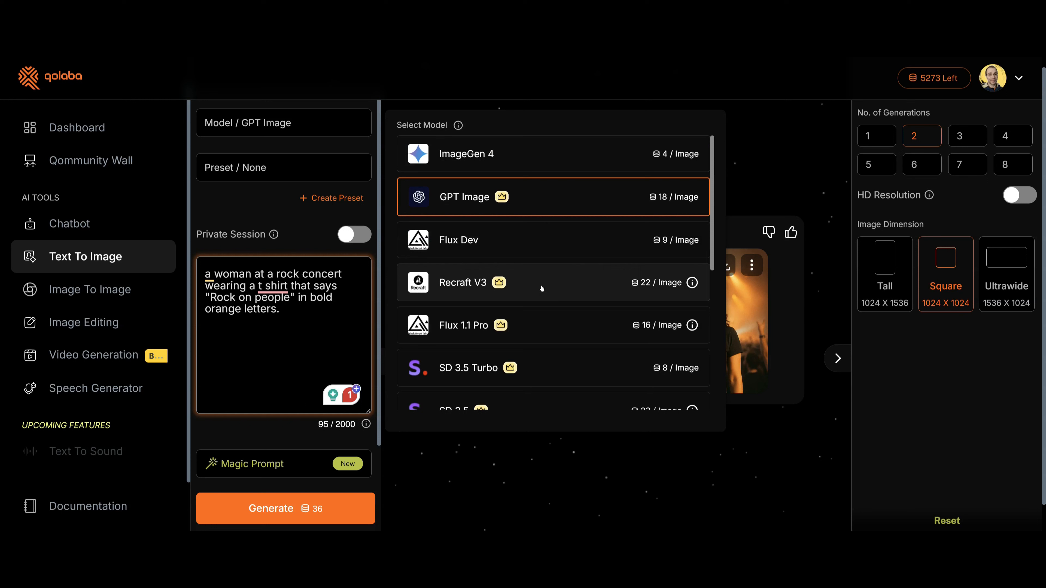
# Step: Choose the Recraft V3 model with 3 generations and the Ultrawide 1600 x 676 image dimension
pyautogui.click(551, 285)
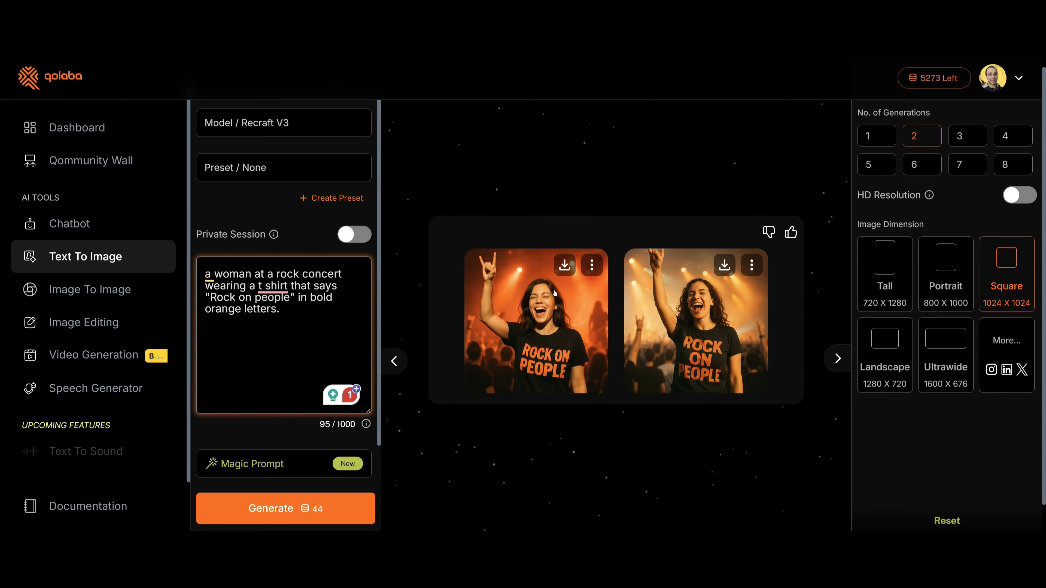
pyautogui.click(967, 141)
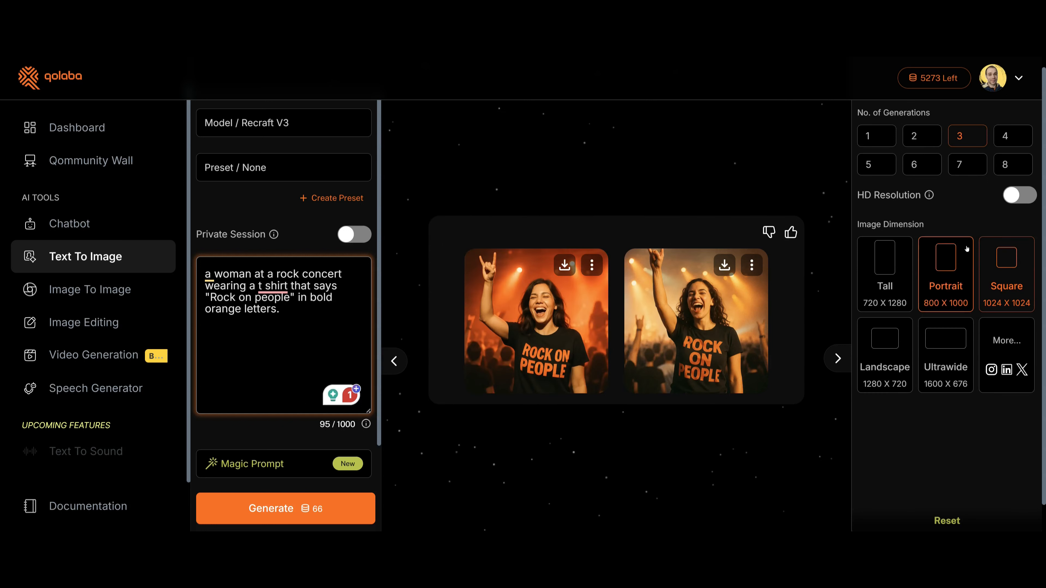
pyautogui.click(963, 354)
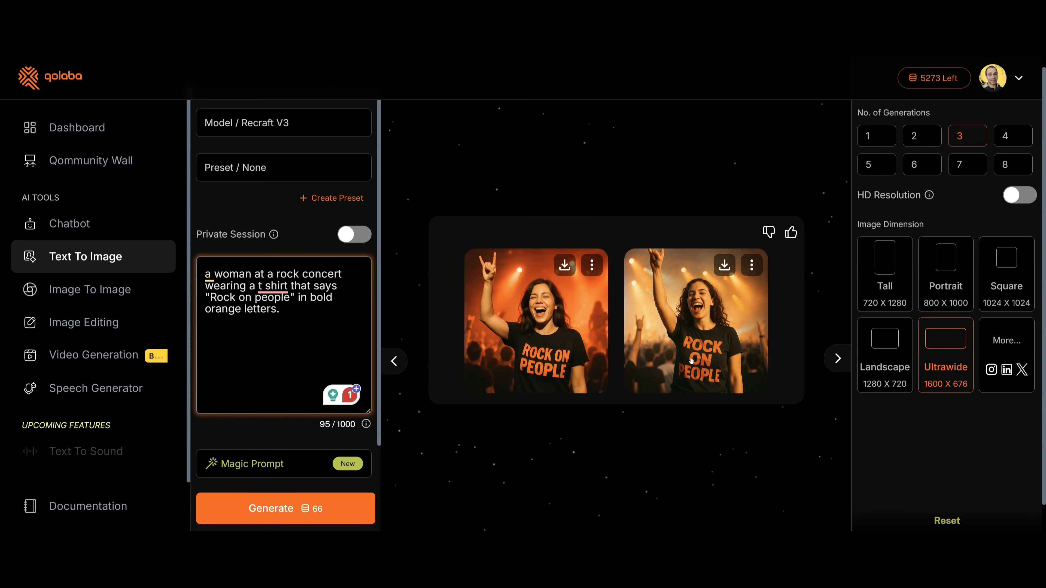
# Step: Replace the prompt with "a beautiful fantasy forest with pixies and characters from Shrek.", accepting the spelling correction for Shrek
pyautogui.tripleClick(262, 304)
pyautogui.write('a beautiful fantasy forest with pixies and characters from shrek.')
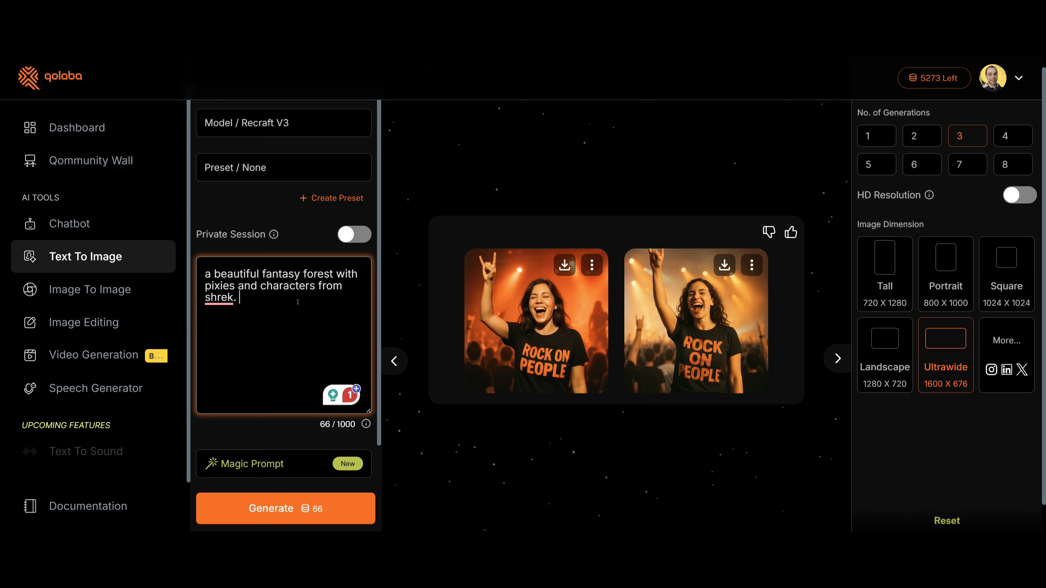
pyautogui.click(219, 297)
pyautogui.click(222, 334)
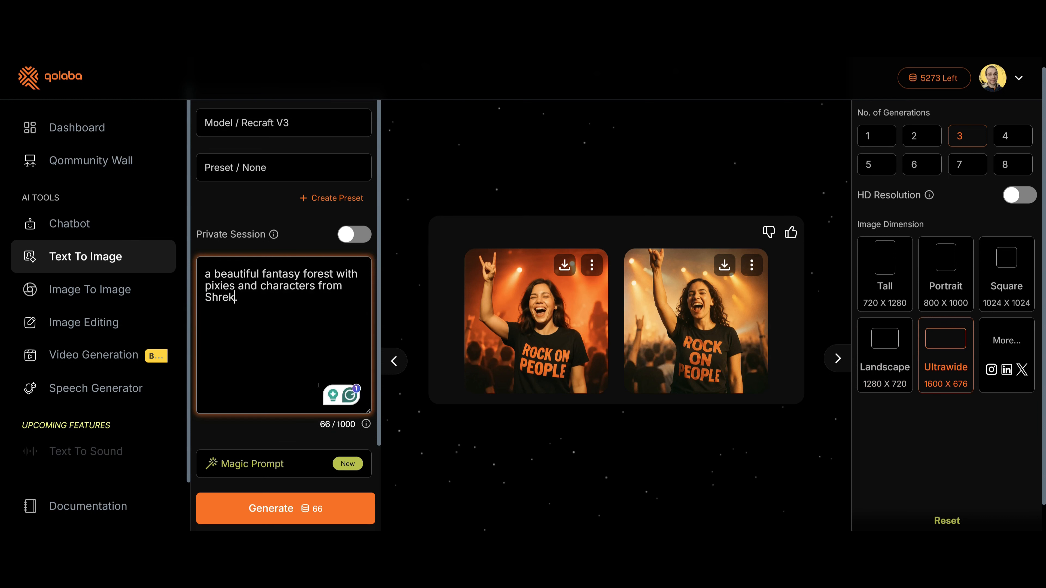
# Step: Generate Magic Prompt suggestions and apply the highly detailed, hyper realistic fantasy forest version with the storybook-like setting
pyautogui.click(327, 474)
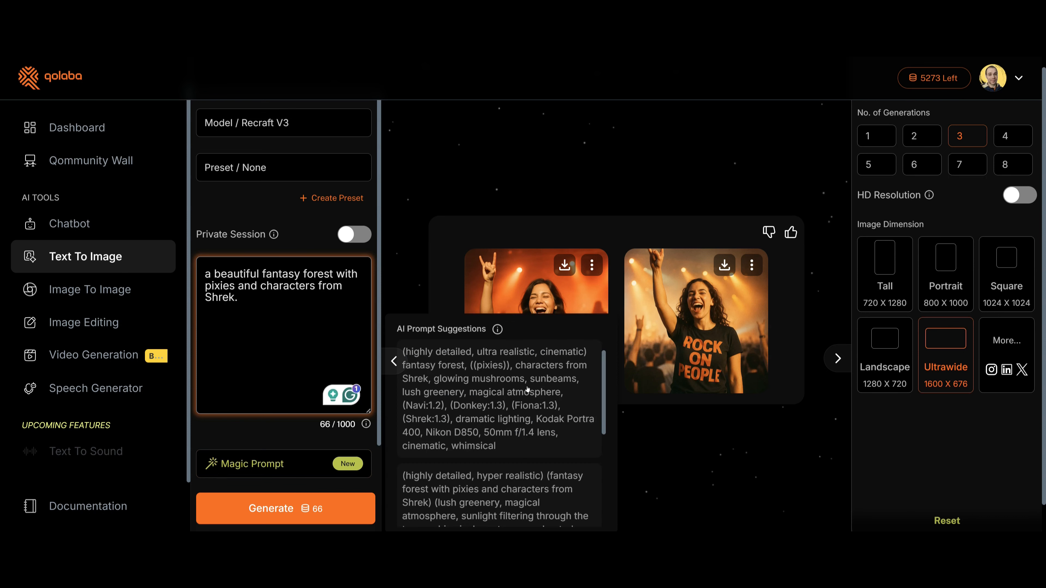
pyautogui.scroll(-3, 541, 408)
pyautogui.click(509, 385)
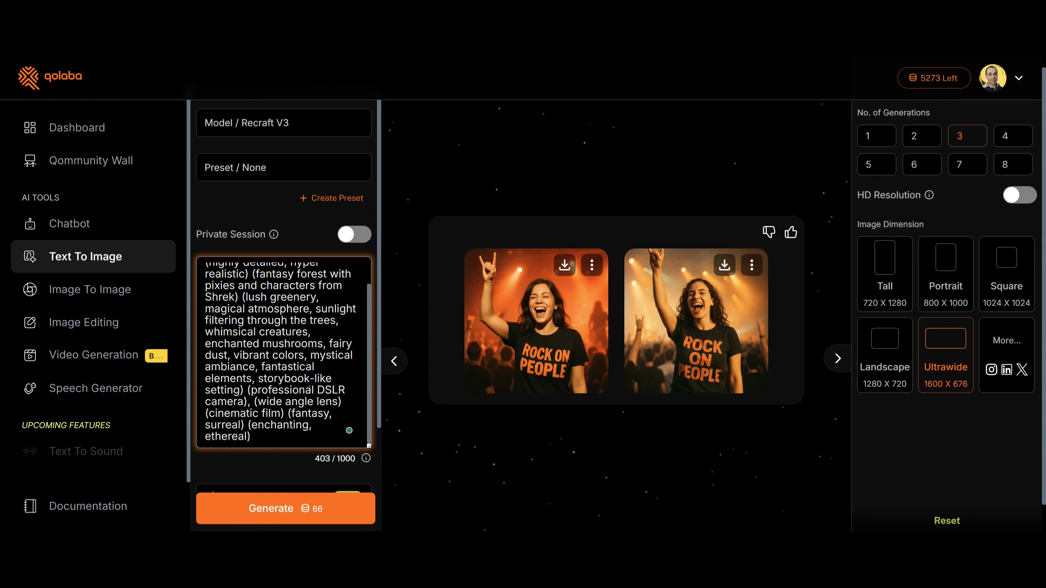
# Step: Generate the fantasy forest images and view each of the three results enlarged
pyautogui.scroll(-4, 304, 486)
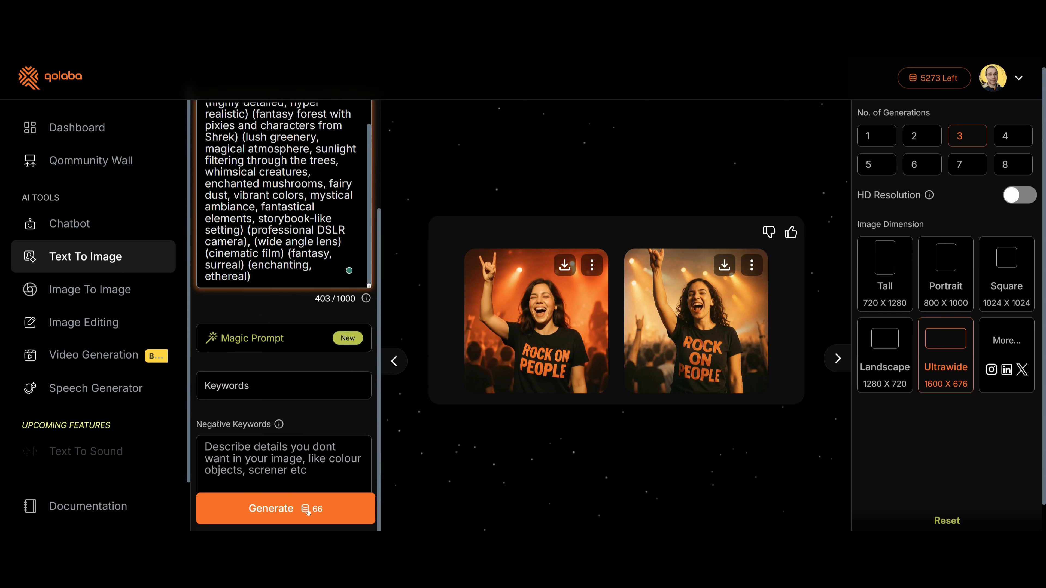
pyautogui.click(329, 507)
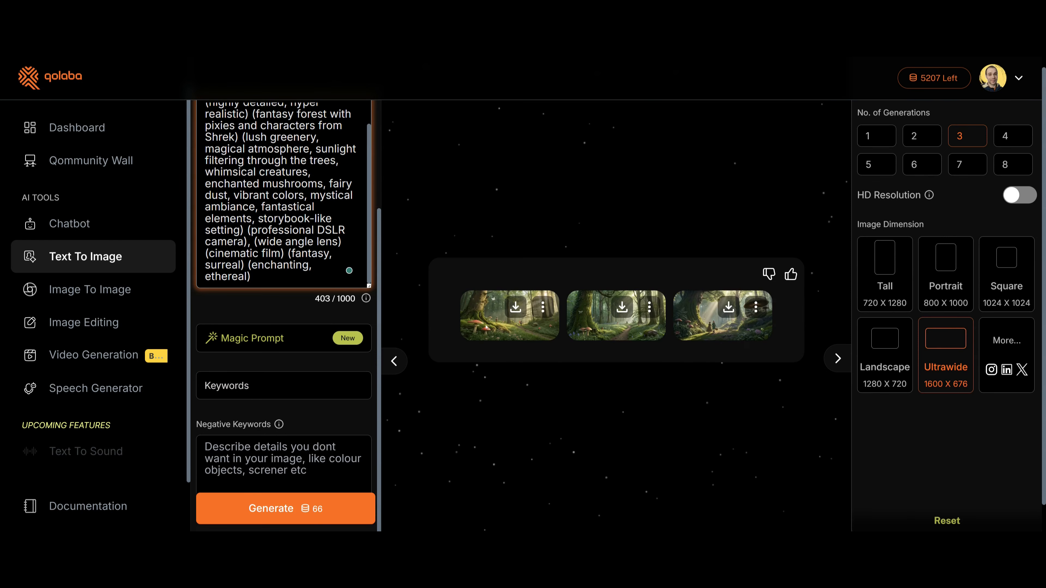
pyautogui.click(489, 329)
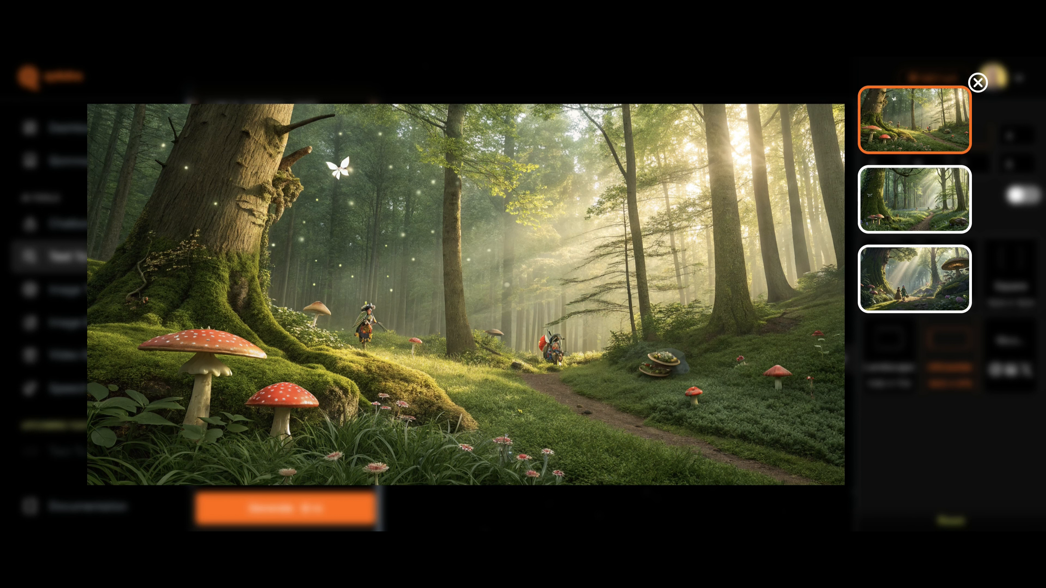
pyautogui.click(898, 213)
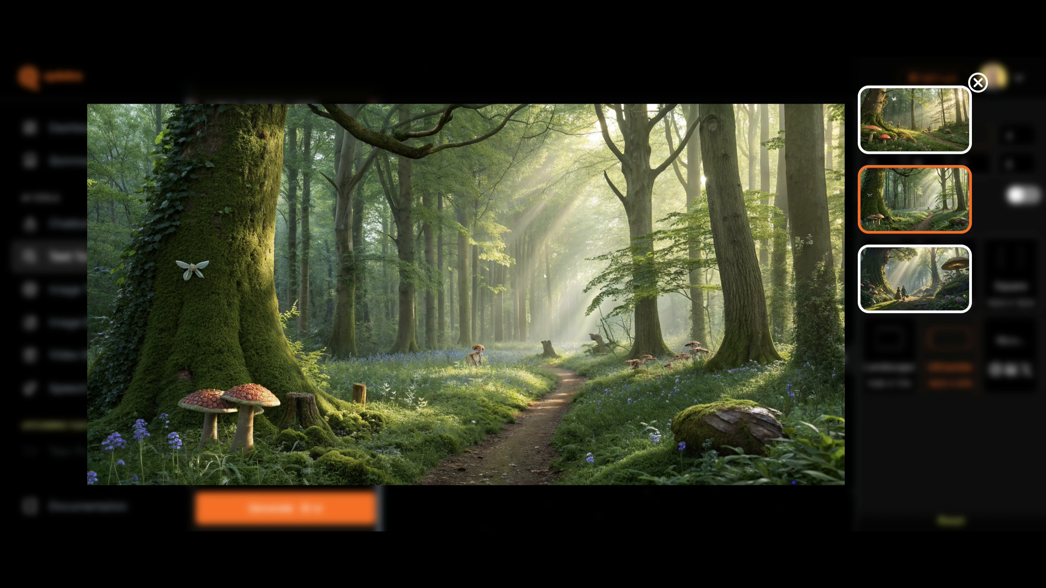
pyautogui.click(904, 279)
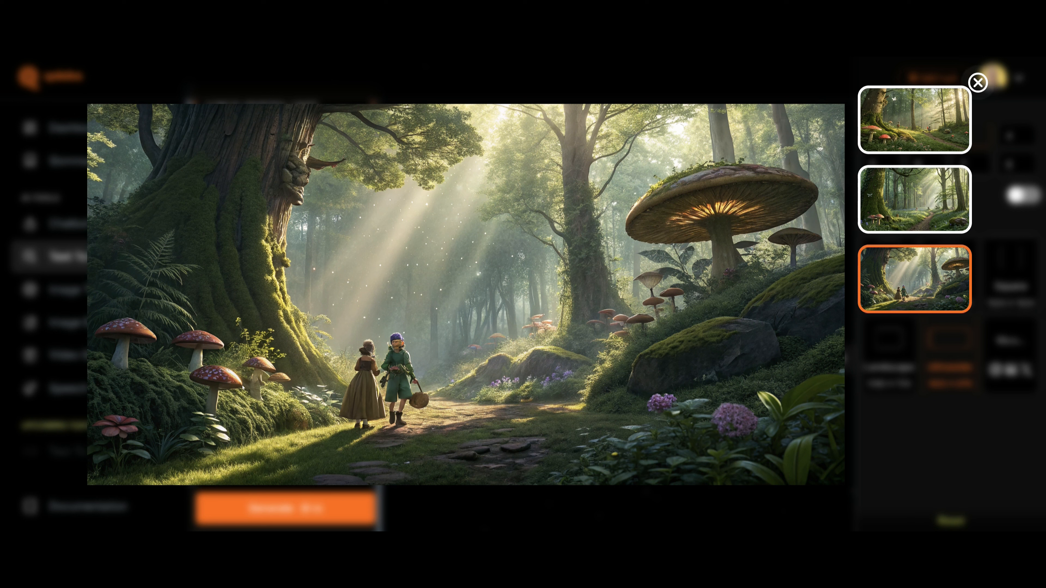
pyautogui.click(978, 82)
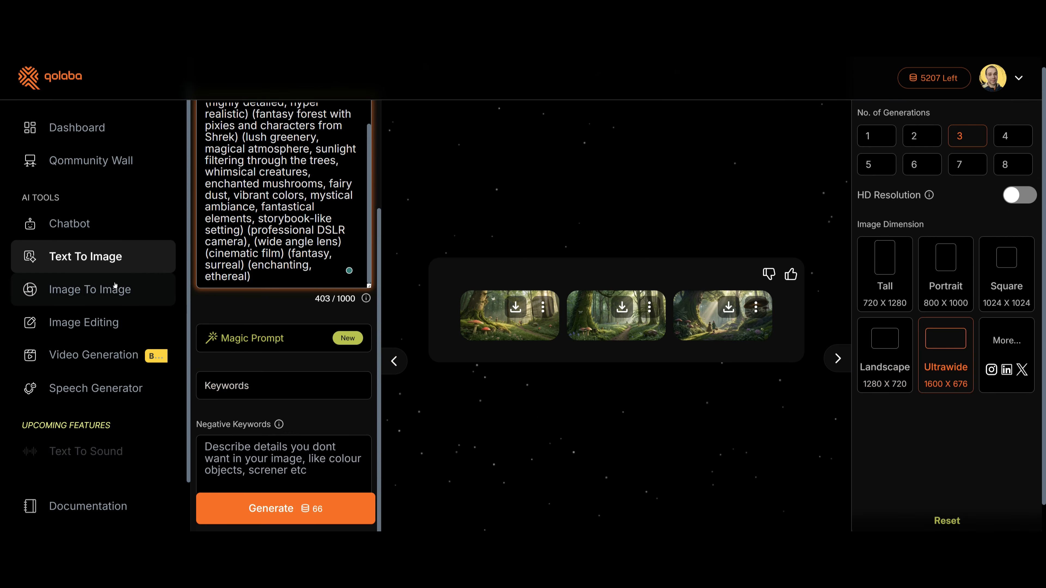
# Step: Go to Image To Image and set Prompt Guidance to High for the rock concert picture
pyautogui.click(102, 290)
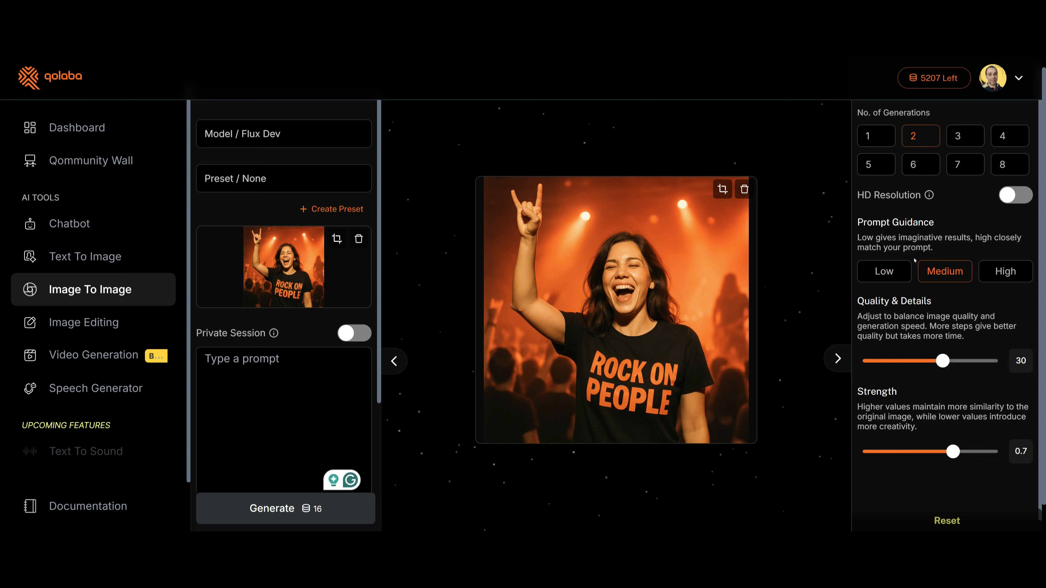
pyautogui.click(1004, 271)
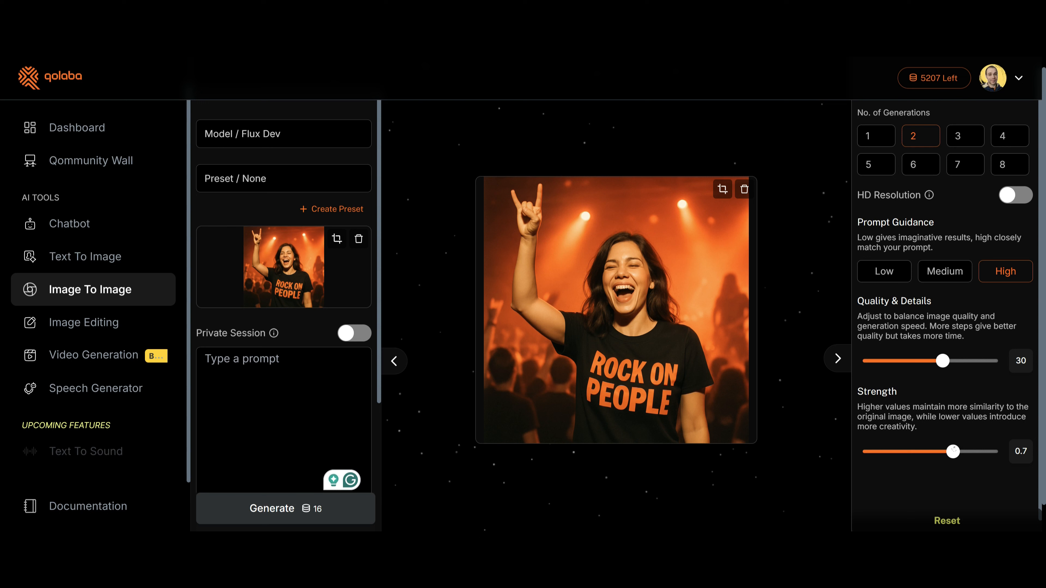
# Step: Set Strength to 0.8 for the rock concert picture and look through the available models
pyautogui.moveTo(955, 450); pyautogui.dragTo(968, 450)
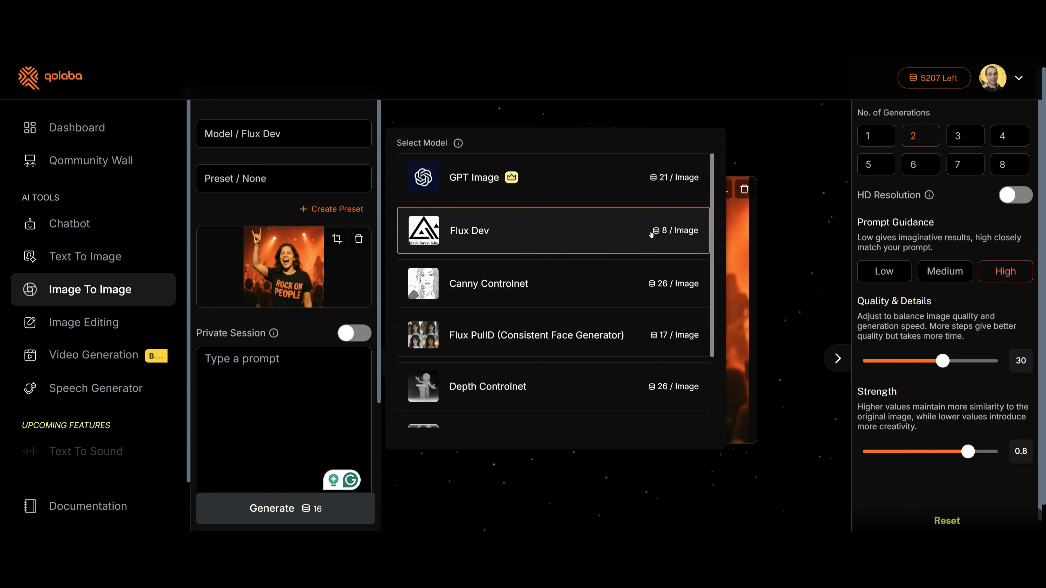
pyautogui.scroll(-2, 486, 294)
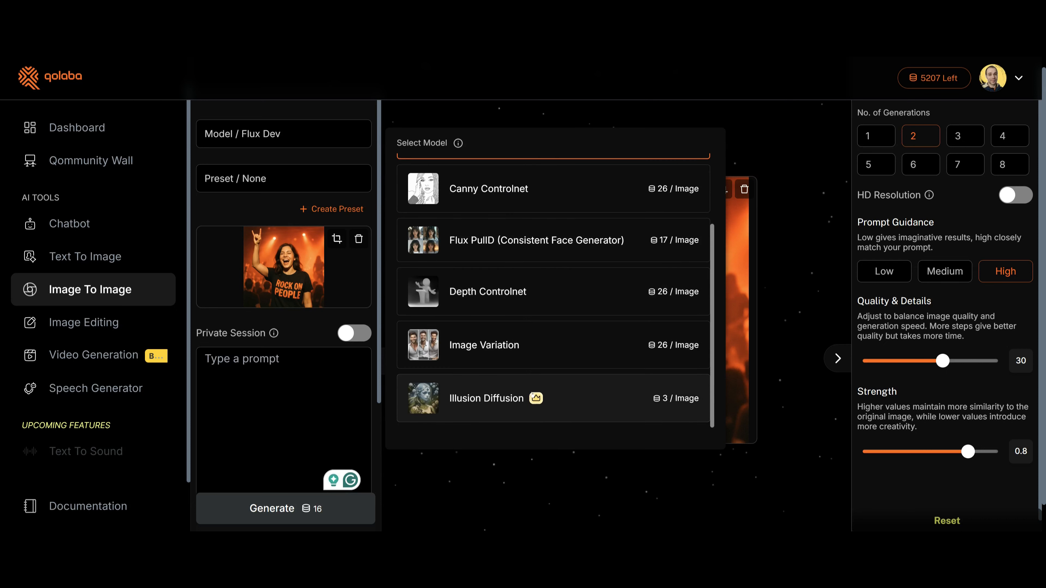
pyautogui.scroll(2, 570, 400)
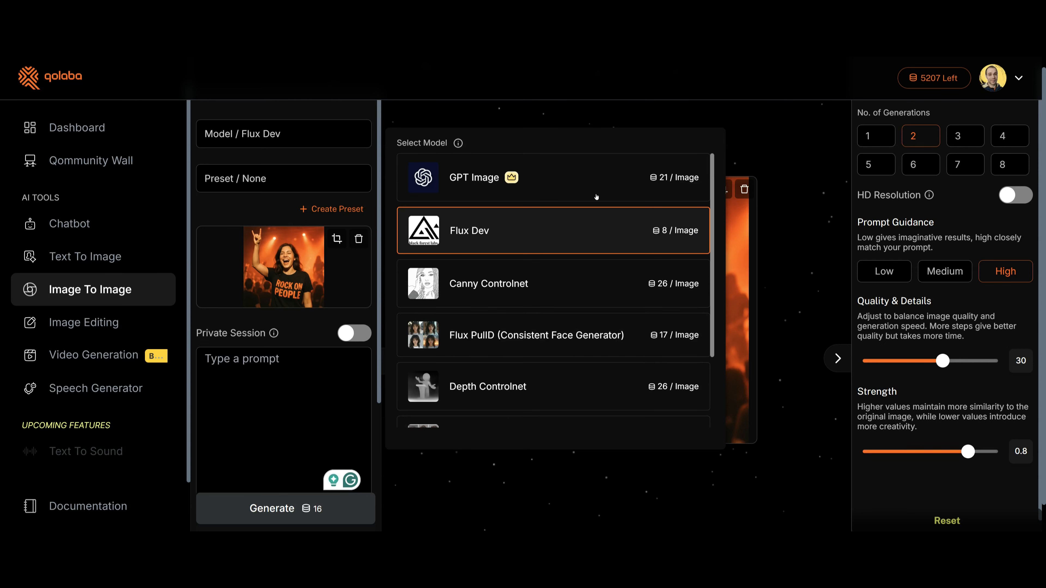
# Step: Try the GPT Image model with the Ultrawide dimension and return to Flux Dev
pyautogui.click(572, 186)
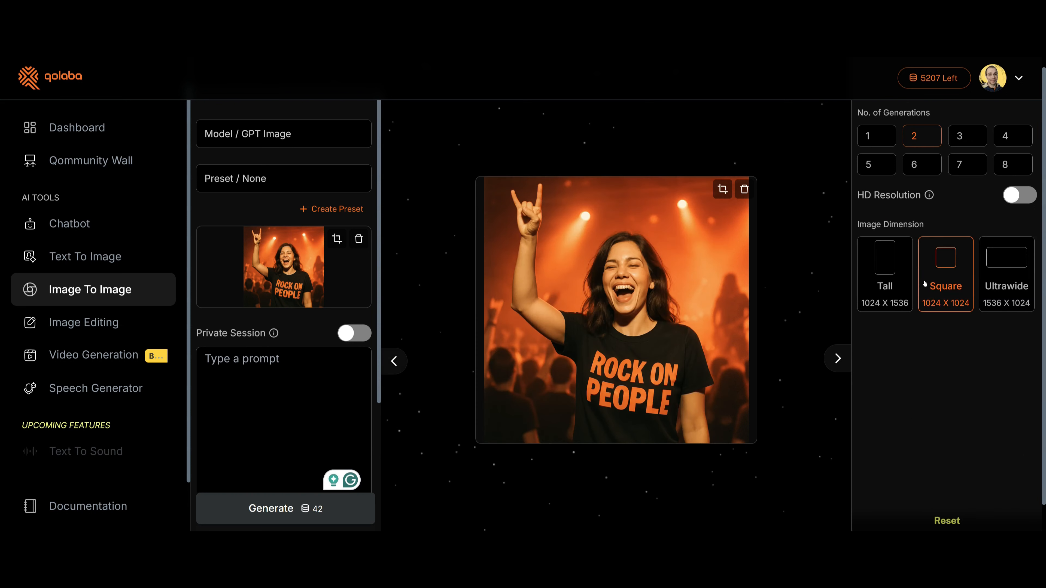
pyautogui.click(984, 297)
pyautogui.click(313, 135)
pyautogui.click(479, 224)
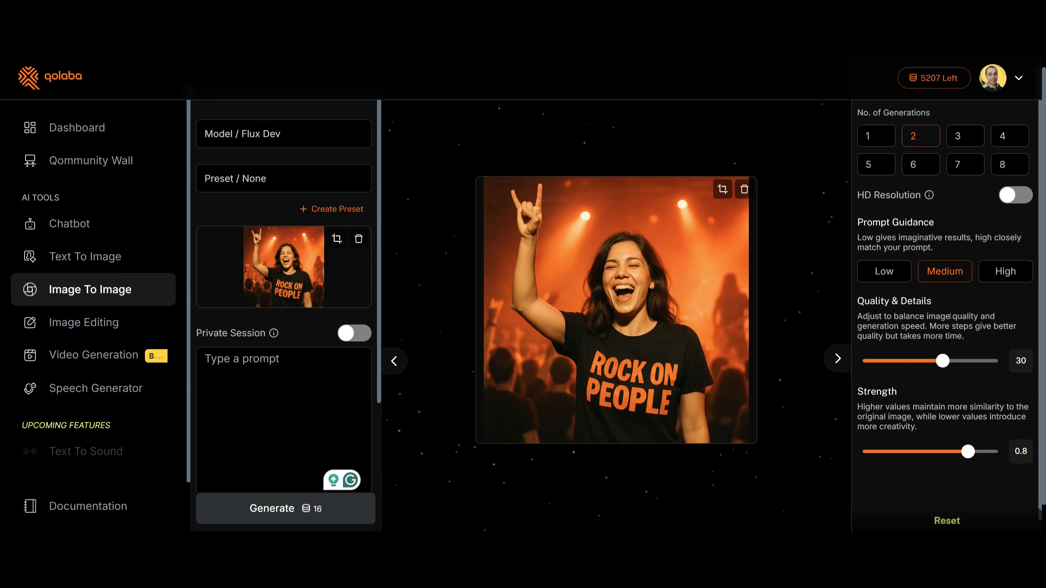
# Step: Generate three images with High Prompt Guidance from the prompt "turn the text "rock on people" to blue"
pyautogui.click(1005, 271)
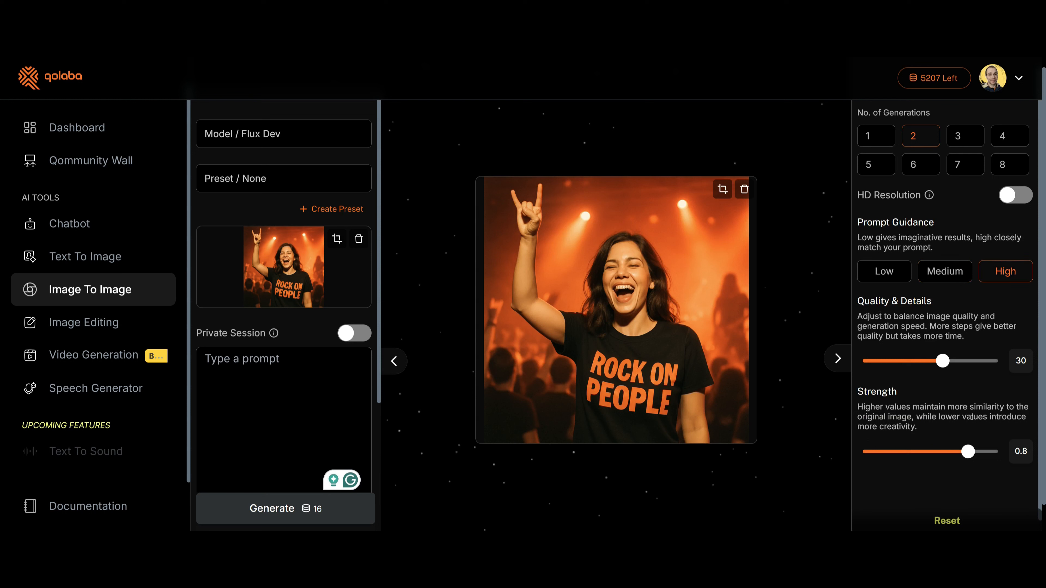
pyautogui.write('turn the text "rock on people" to blue')
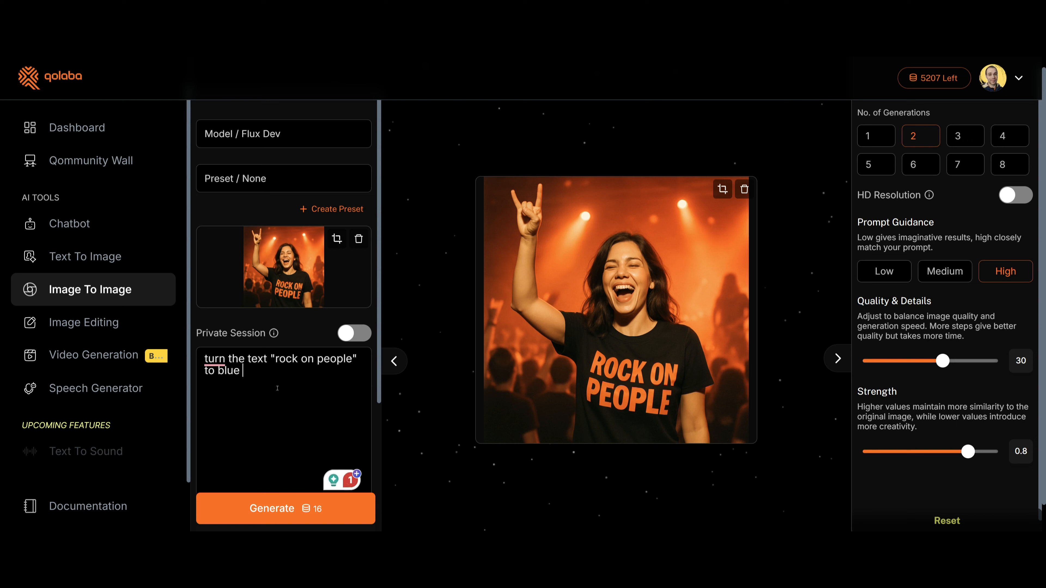
pyautogui.scroll(-5, 285, 396)
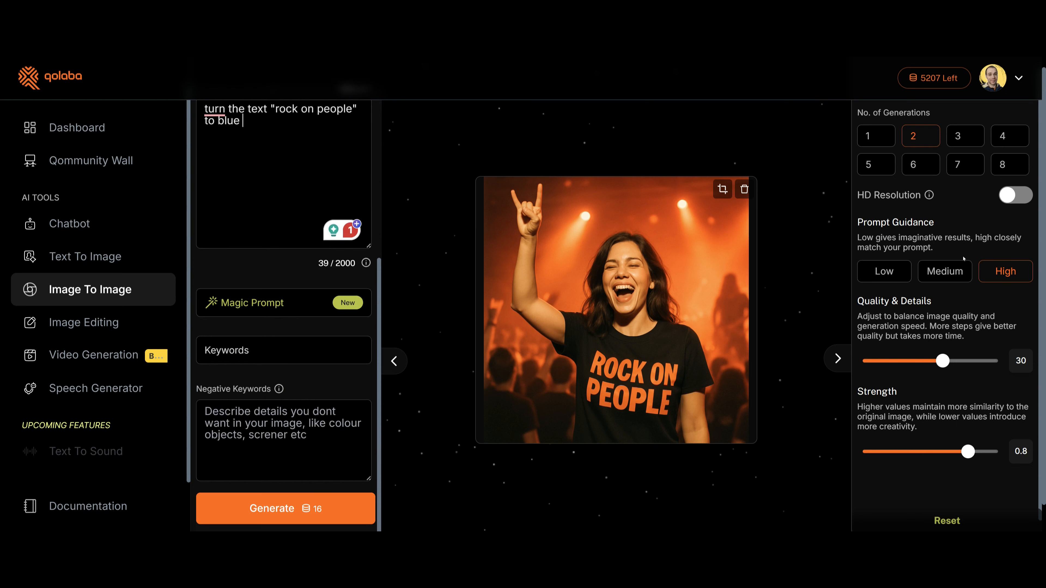
pyautogui.click(968, 134)
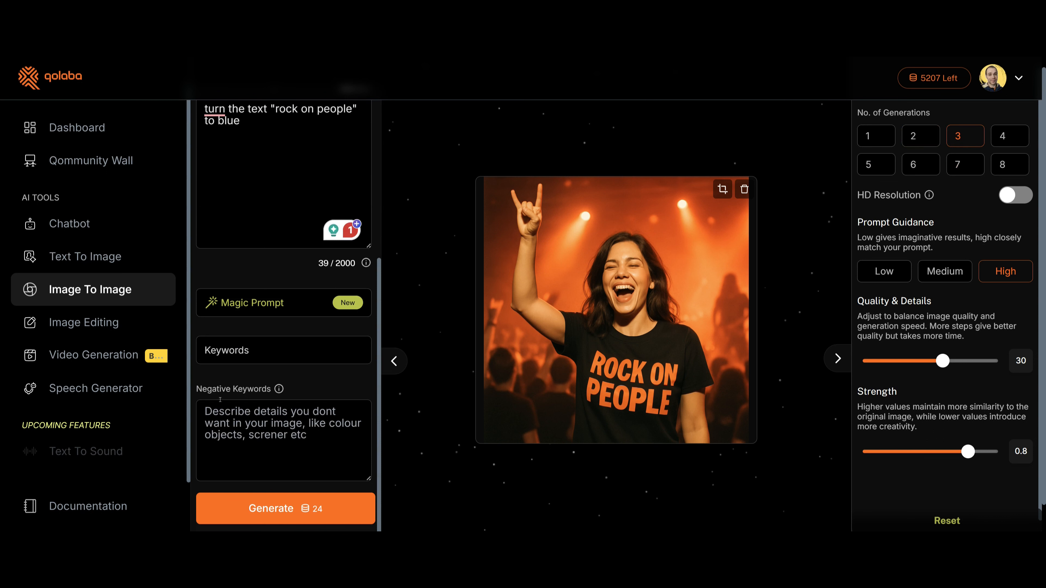
pyautogui.click(298, 504)
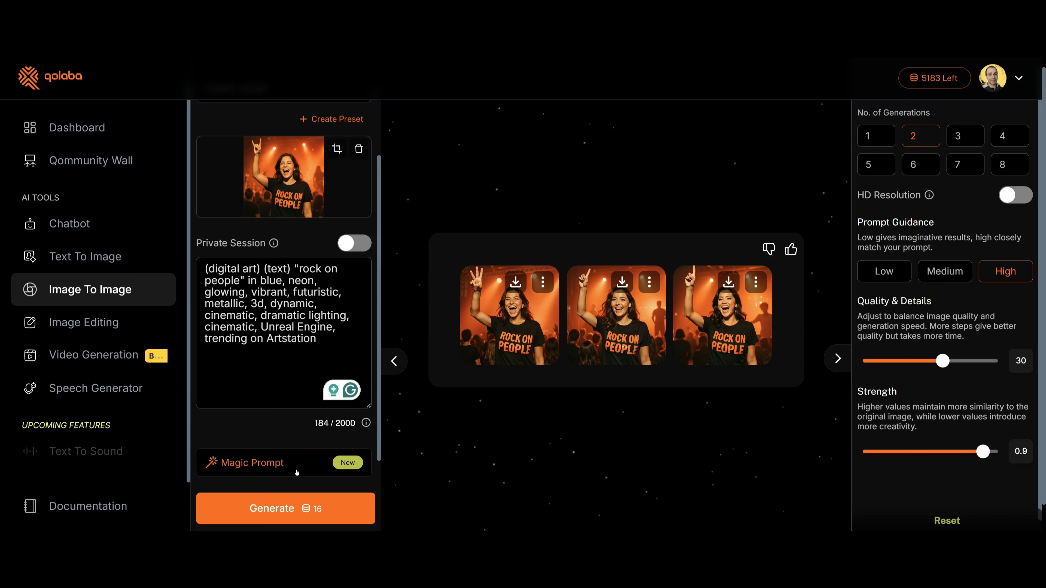
# Step: Generate two images at Strength 0.9 from the neon, futuristic digital art version of the "rock on people" prompt
pyautogui.click(300, 514)
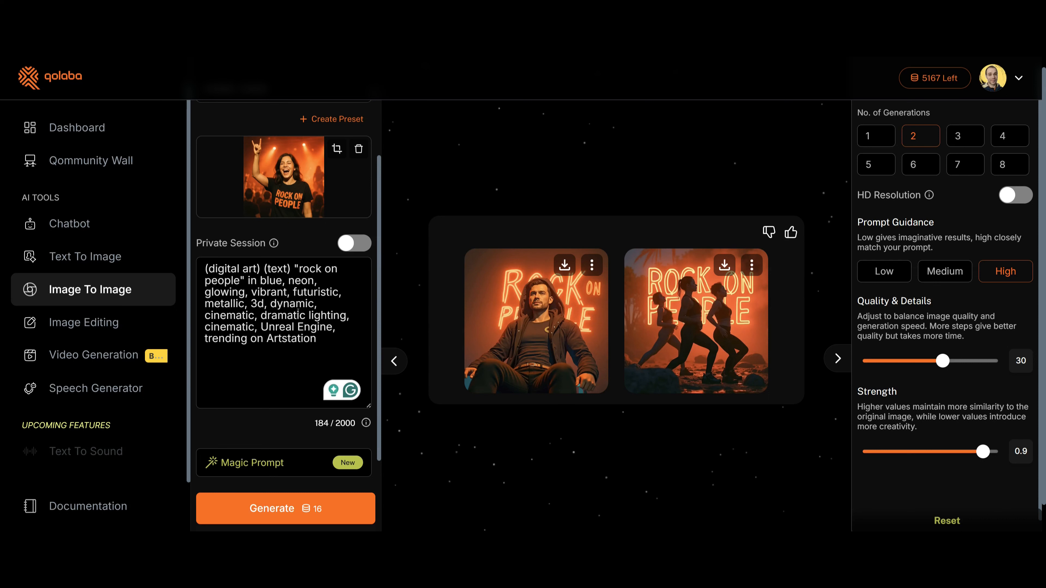
# Step: Switch the Image To Image model to GPT Image
pyautogui.scroll(3, 344, 120)
pyautogui.click(296, 138)
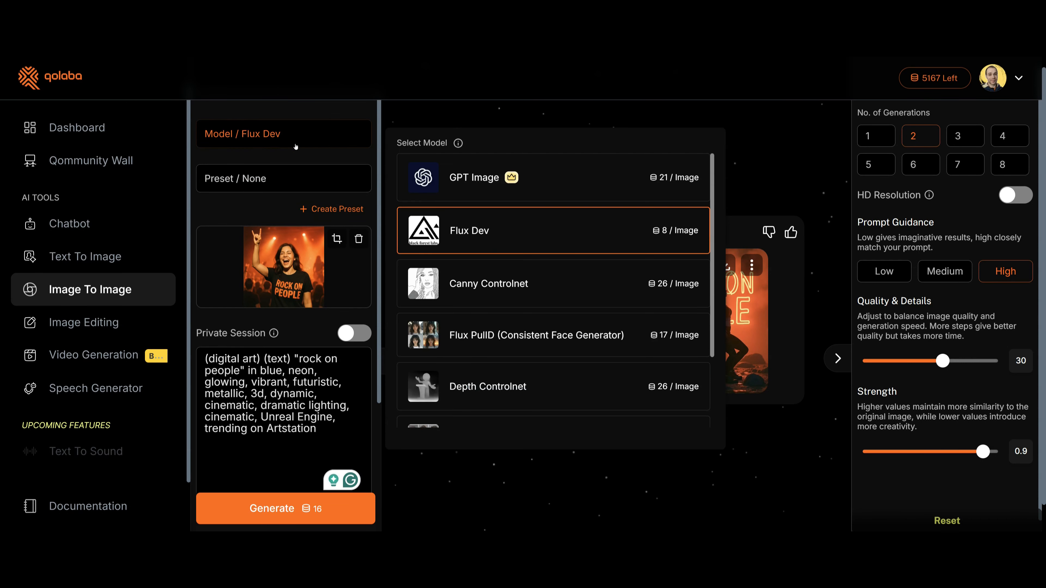
pyautogui.click(588, 182)
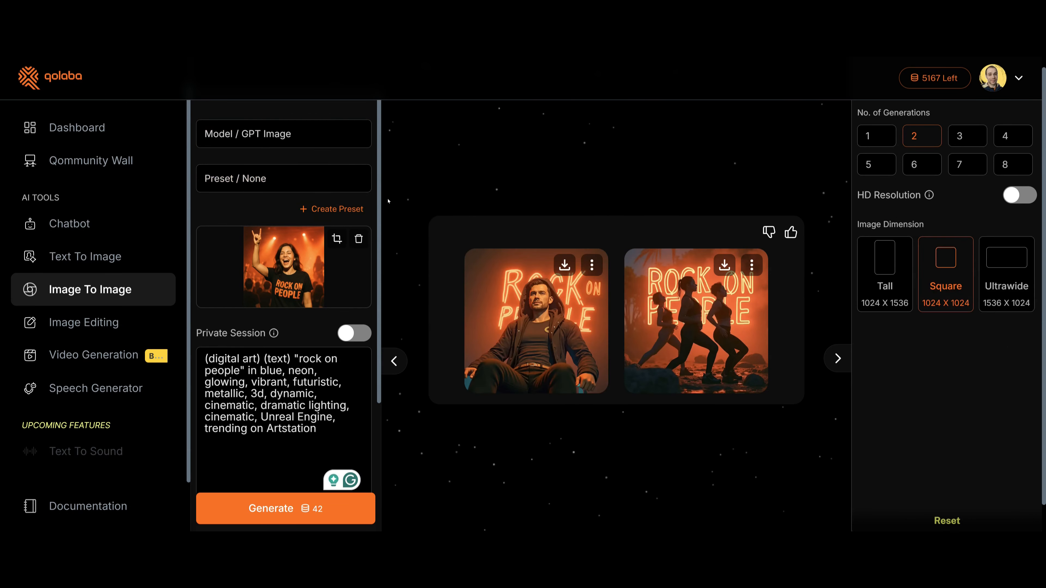
pyautogui.click(272, 134)
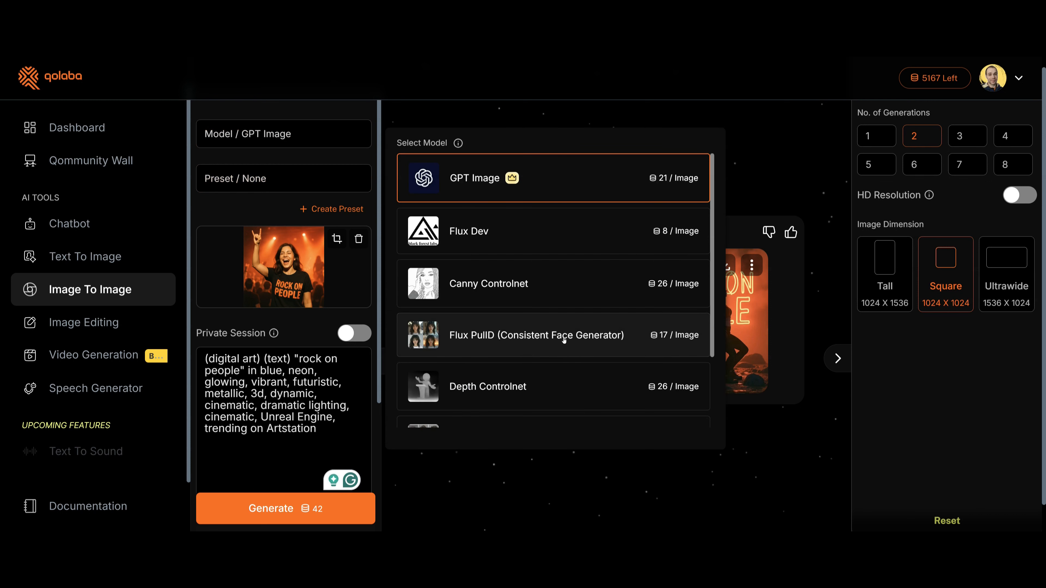
pyautogui.click(287, 136)
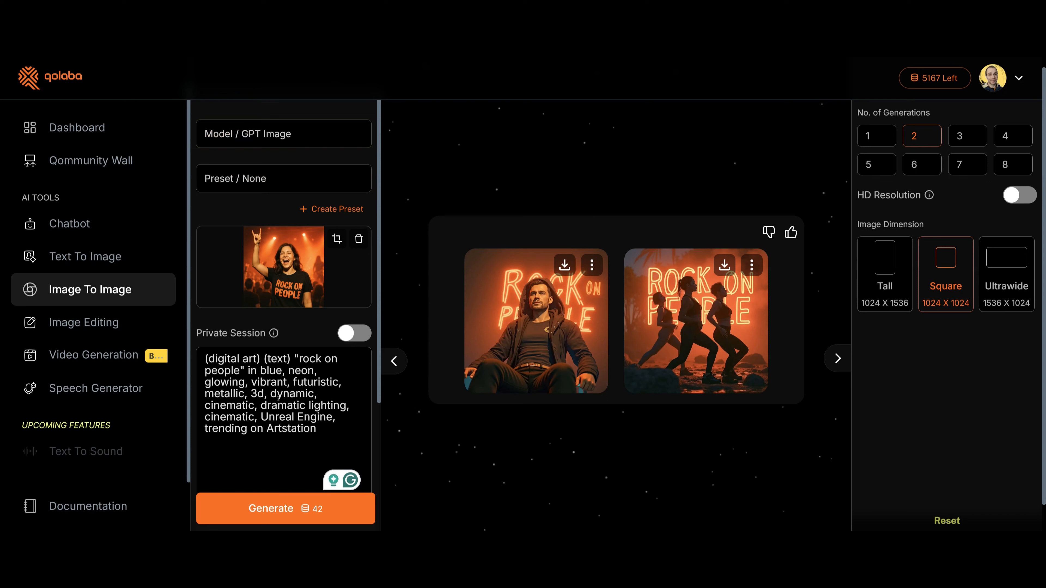
# Step: Replace the prompt with "turn the text "rock on people" to the colour blue" and generate two images
pyautogui.hotkey('ctrl', 'a')
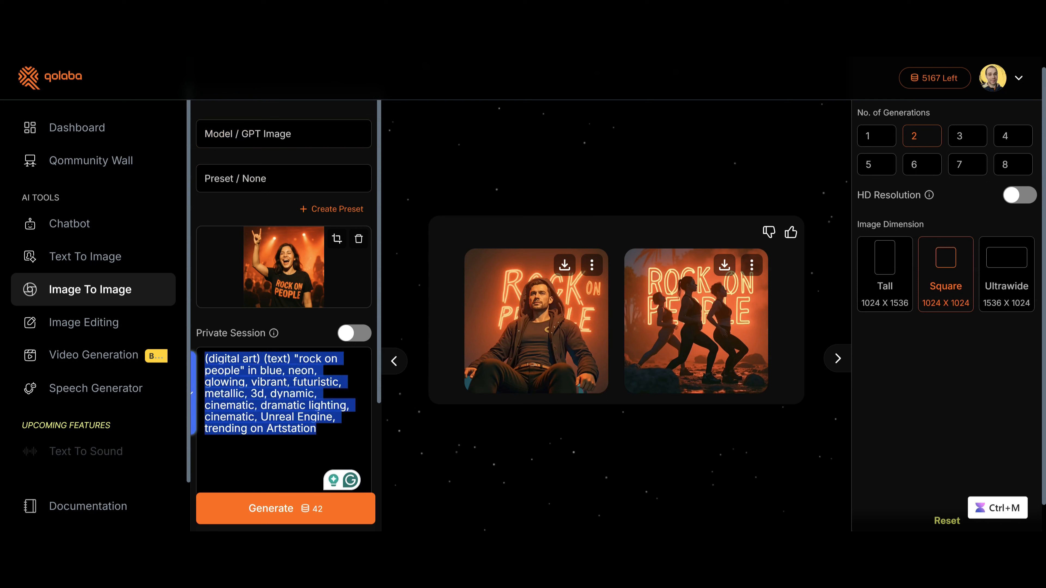
pyautogui.write('turn the text "rock on people" to the colour blue')
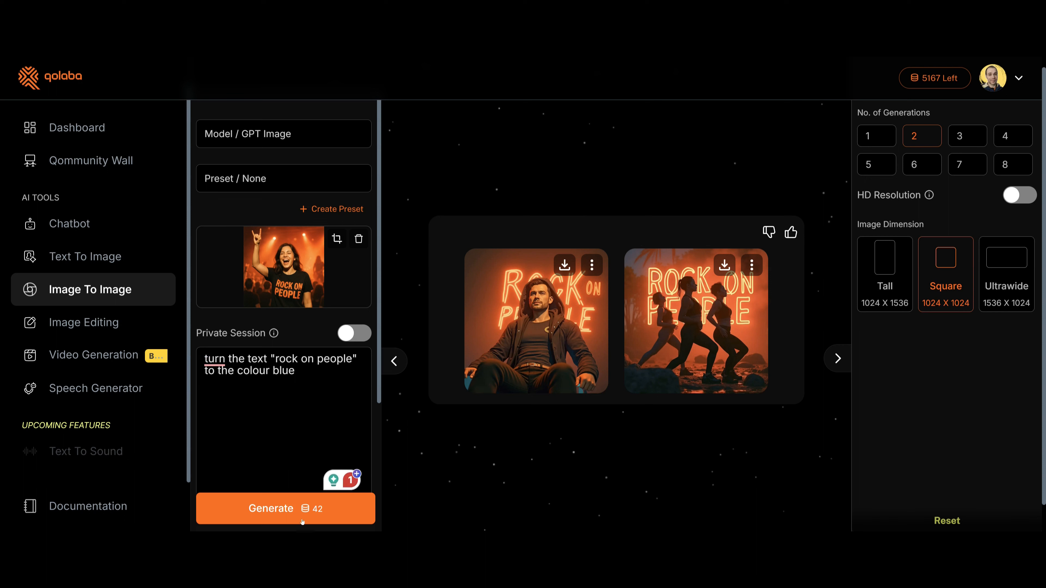
pyautogui.click(335, 509)
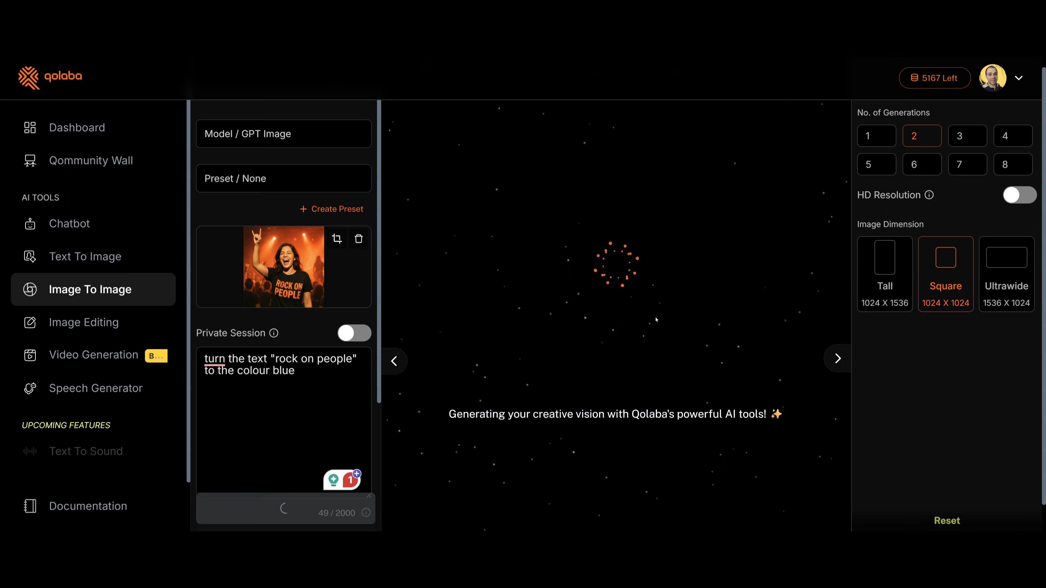
# Step: View both generated pictures with the recoloured shirt text enlarged
pyautogui.click(565, 337)
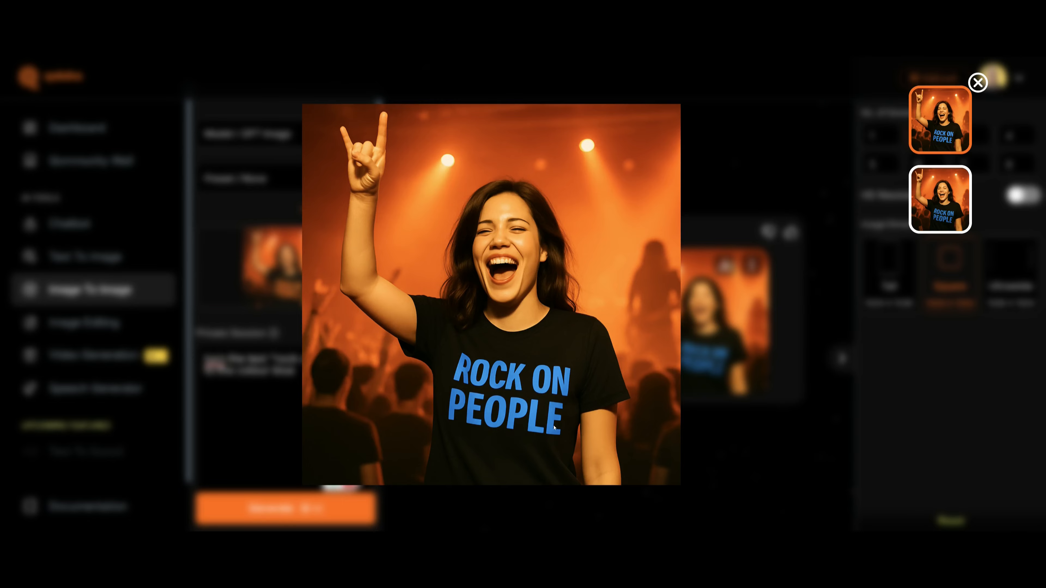
pyautogui.click(940, 212)
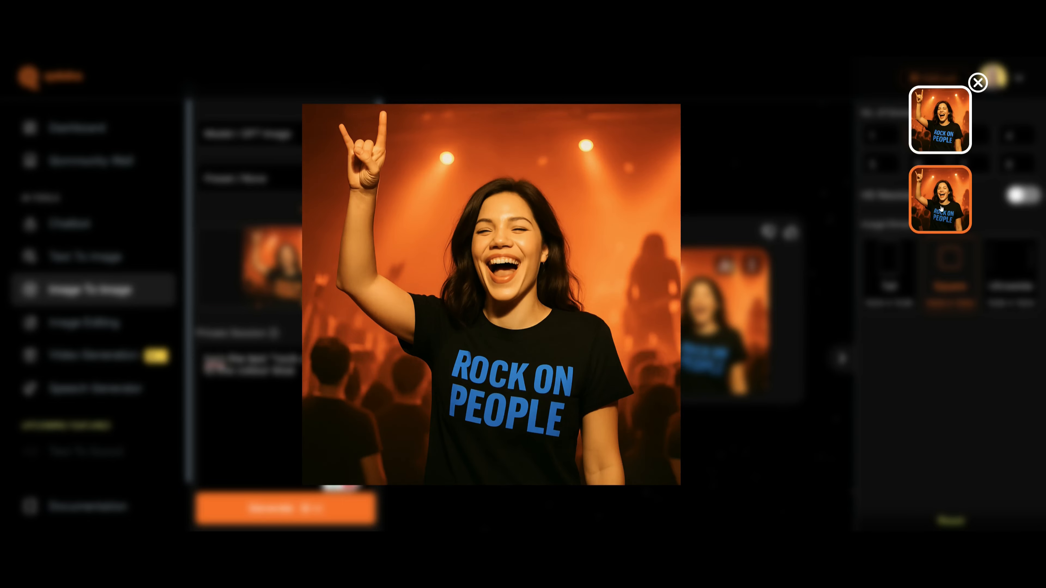
pyautogui.click(978, 83)
pyautogui.click(305, 140)
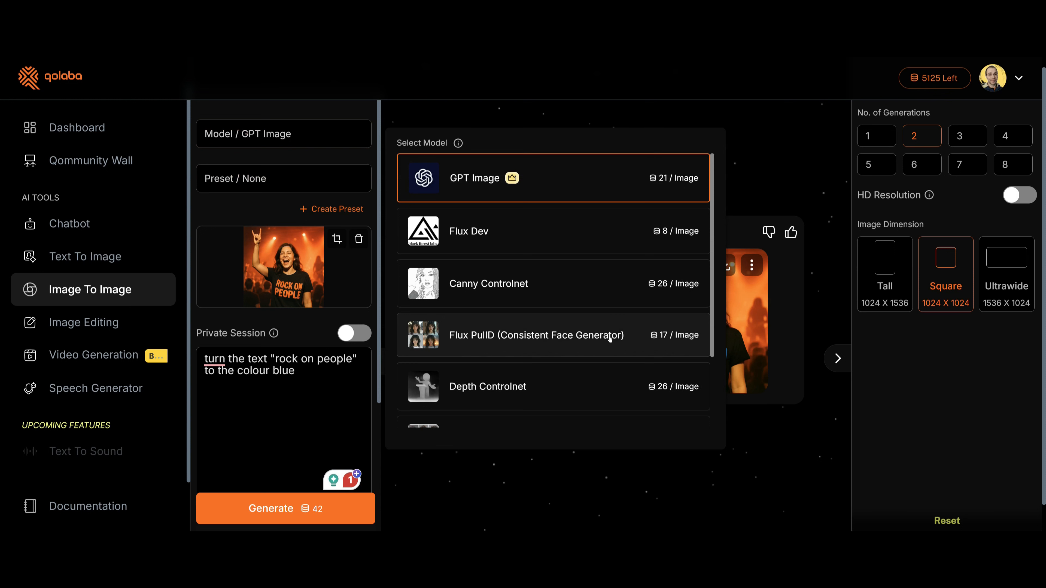
pyautogui.scroll(-2, 587, 353)
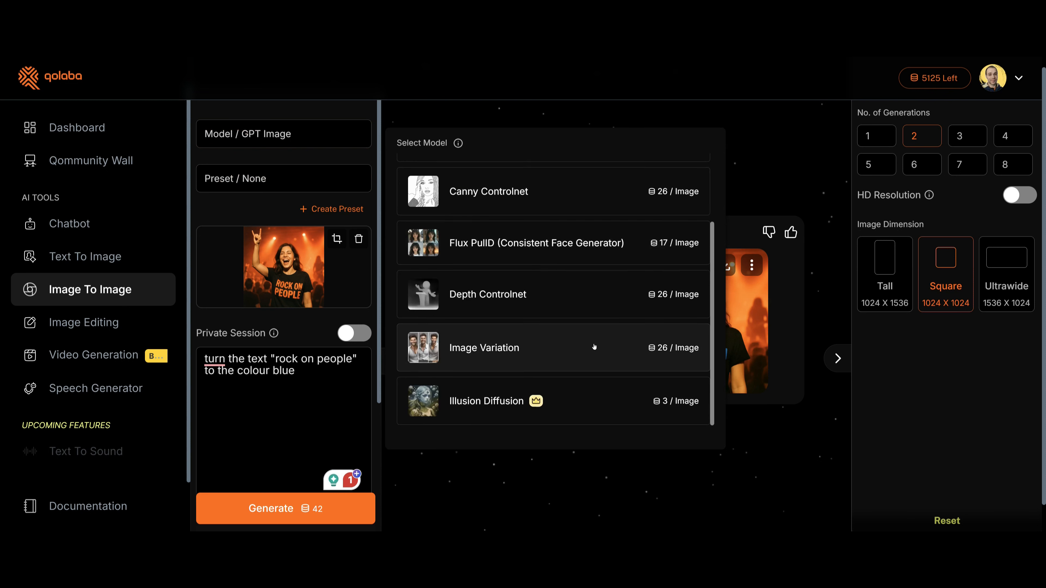
pyautogui.scroll(2, 594, 347)
pyautogui.click(811, 456)
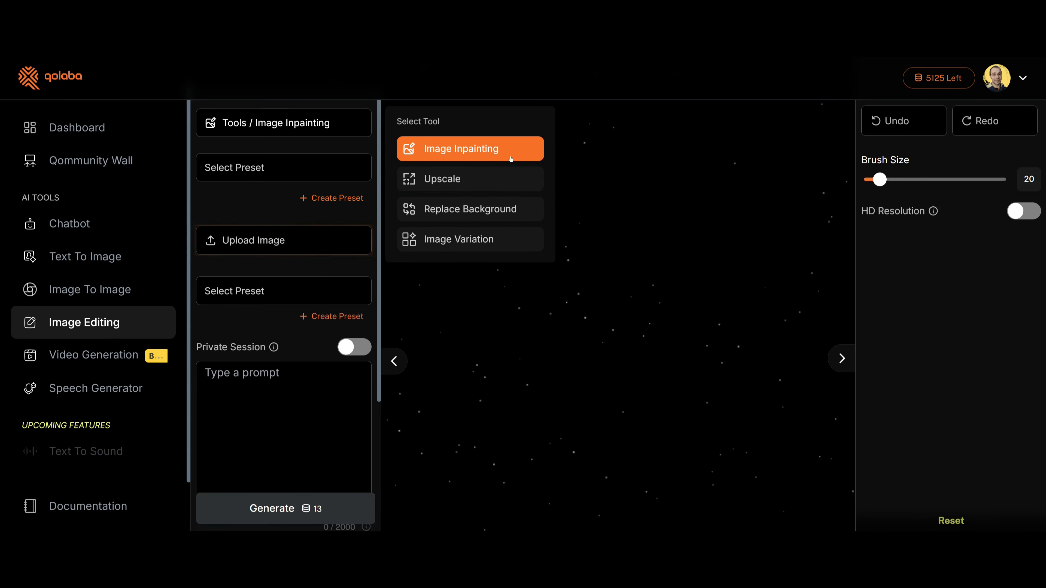
# Step: Look through the Image Editing tools and presets, keeping Image Inpainting as the tool
pyautogui.click(498, 210)
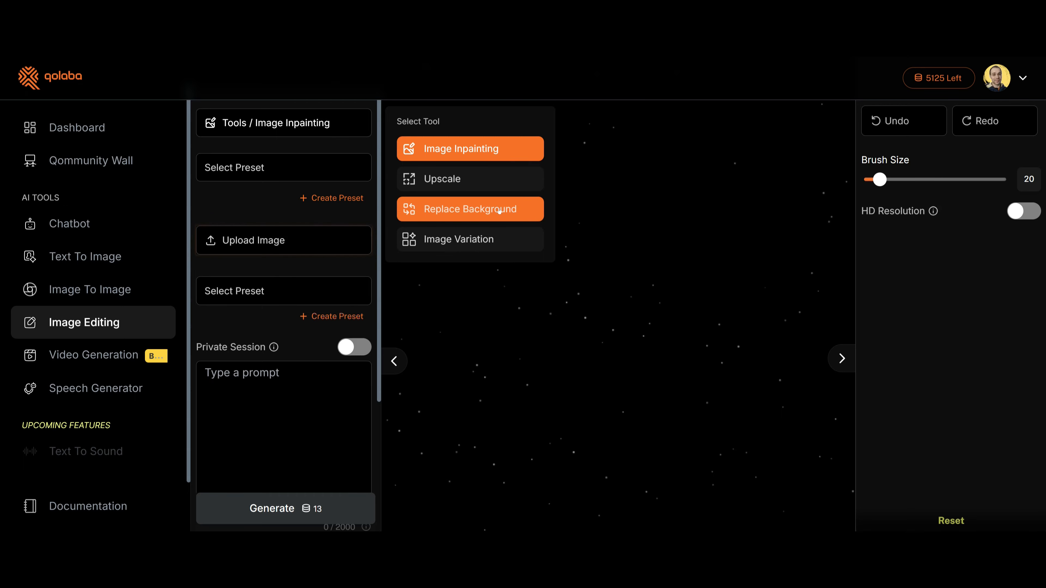
pyautogui.click(293, 172)
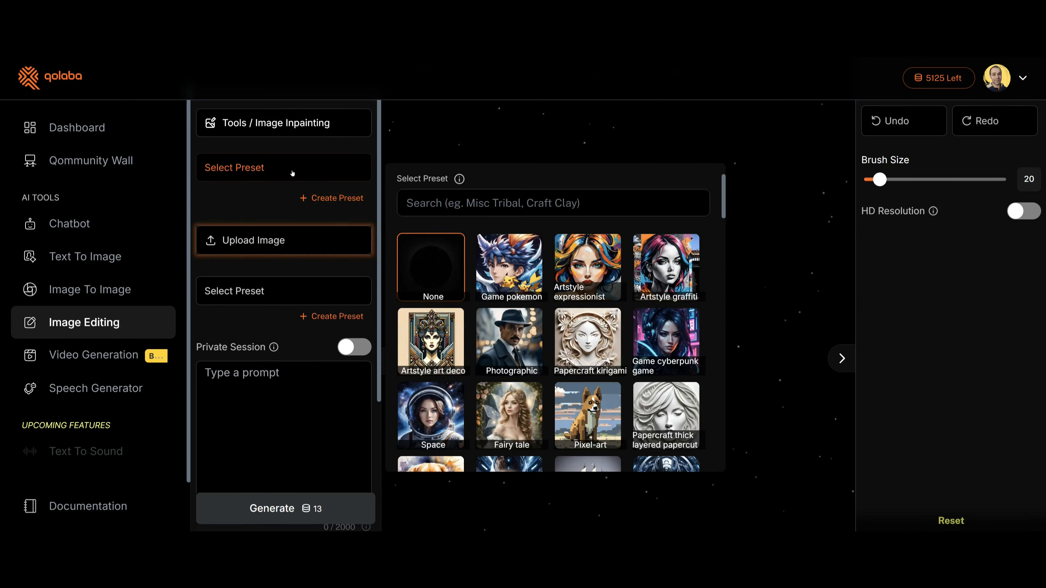
pyautogui.scroll(-10, 510, 294)
pyautogui.click(274, 207)
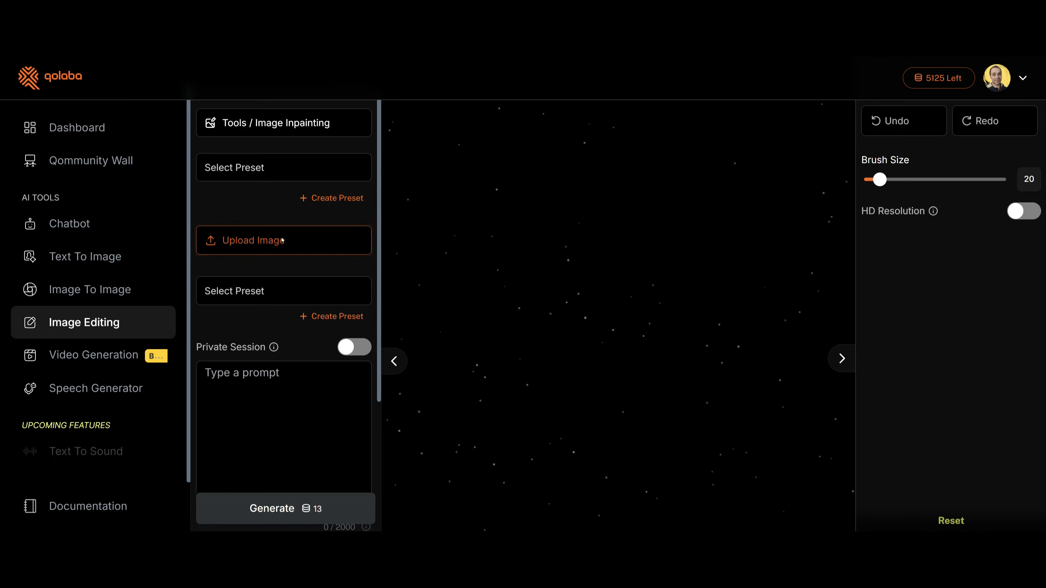
# Step: Load the first blue-text concert picture from the image history for inpainting and look it over
pyautogui.click(282, 240)
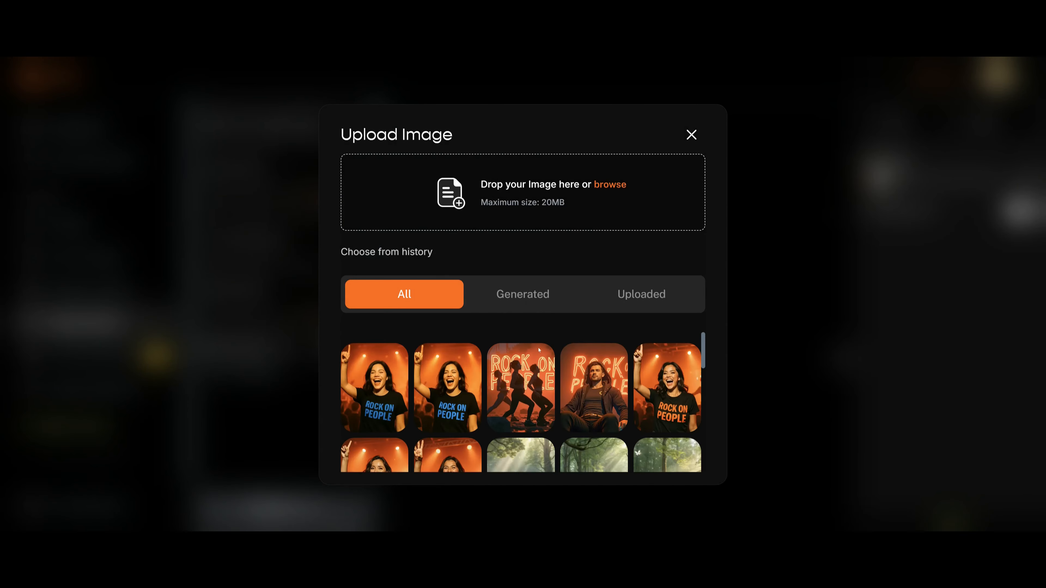
pyautogui.click(366, 384)
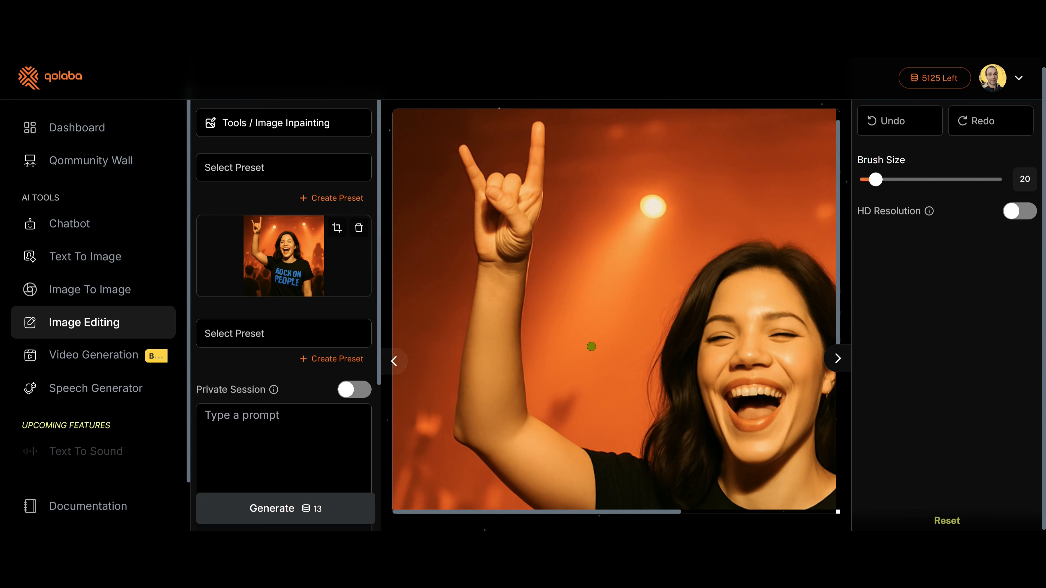
pyautogui.scroll(-5, 667, 375)
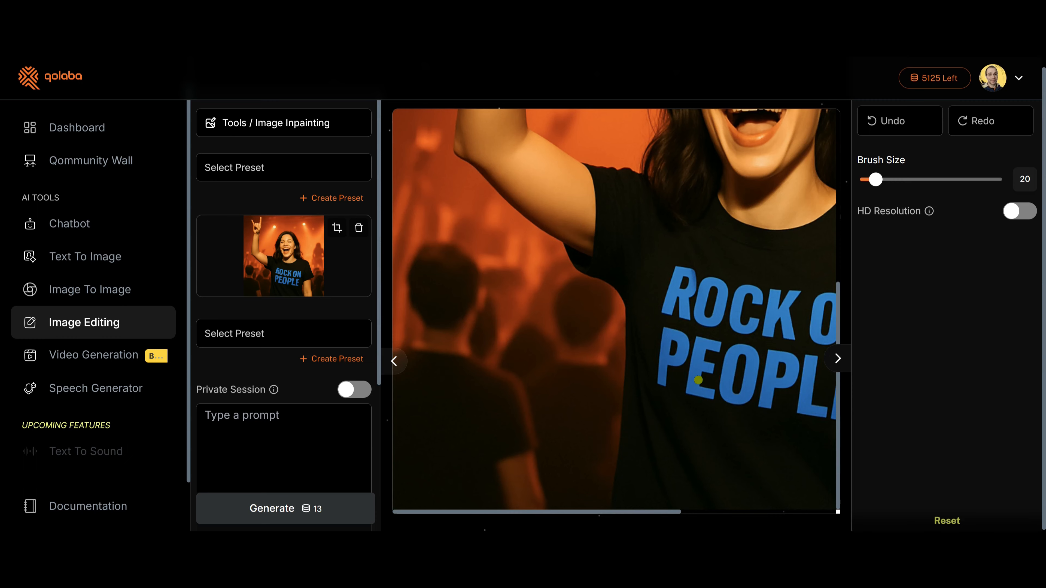
pyautogui.scroll(5, 702, 377)
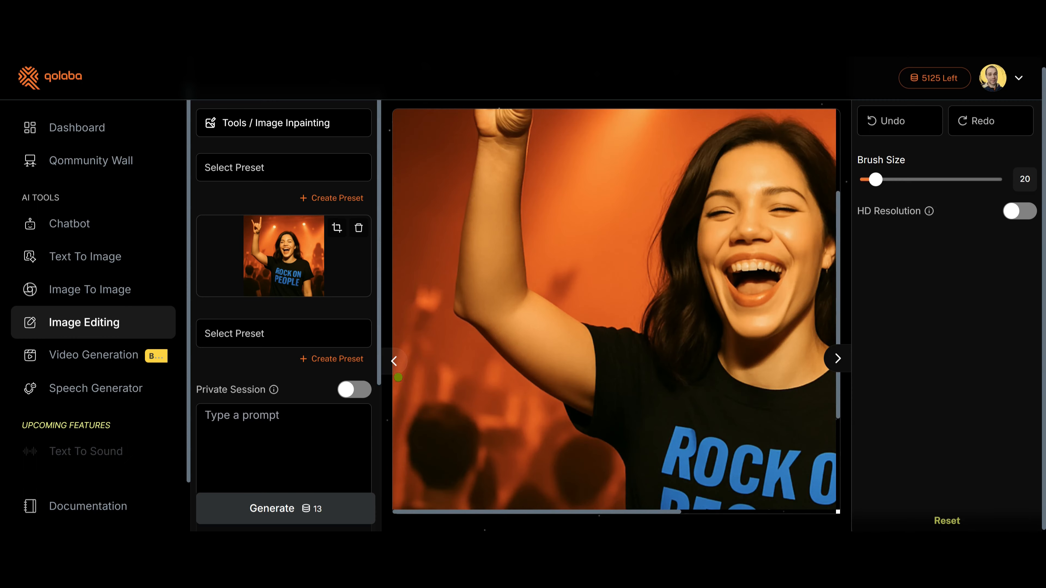
# Step: Enlarge the canvas area and mask the woman's hair for inpainting with Brush Size 43
pyautogui.click(395, 361)
pyautogui.scroll(-5, 572, 349)
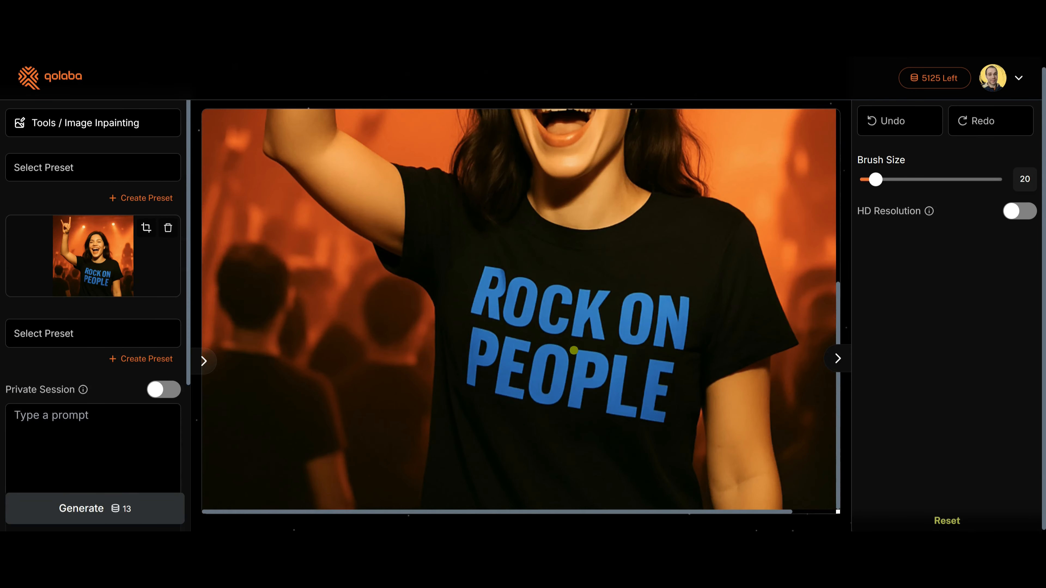
pyautogui.scroll(5, 624, 355)
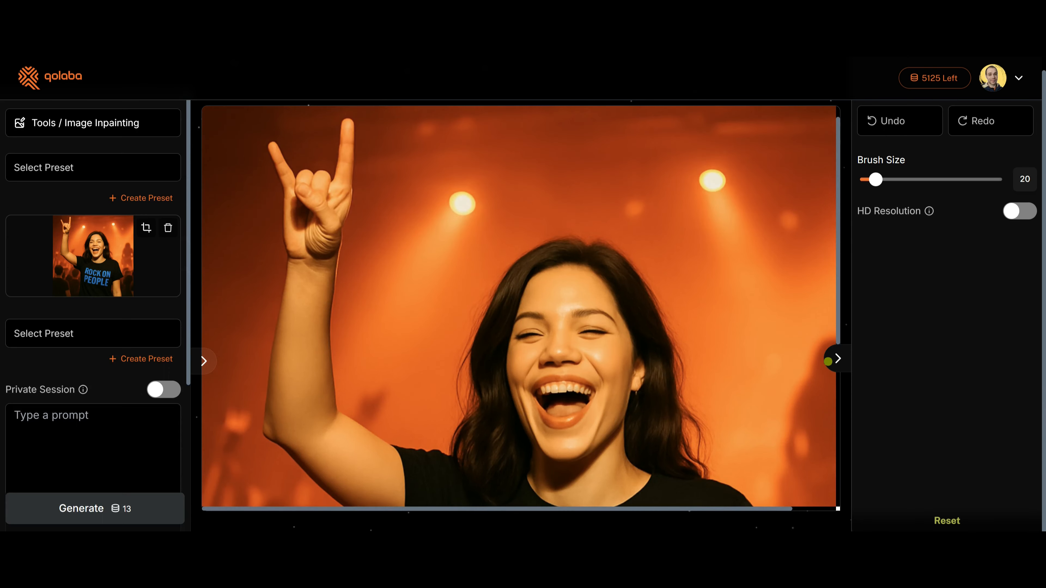
pyautogui.click(837, 359)
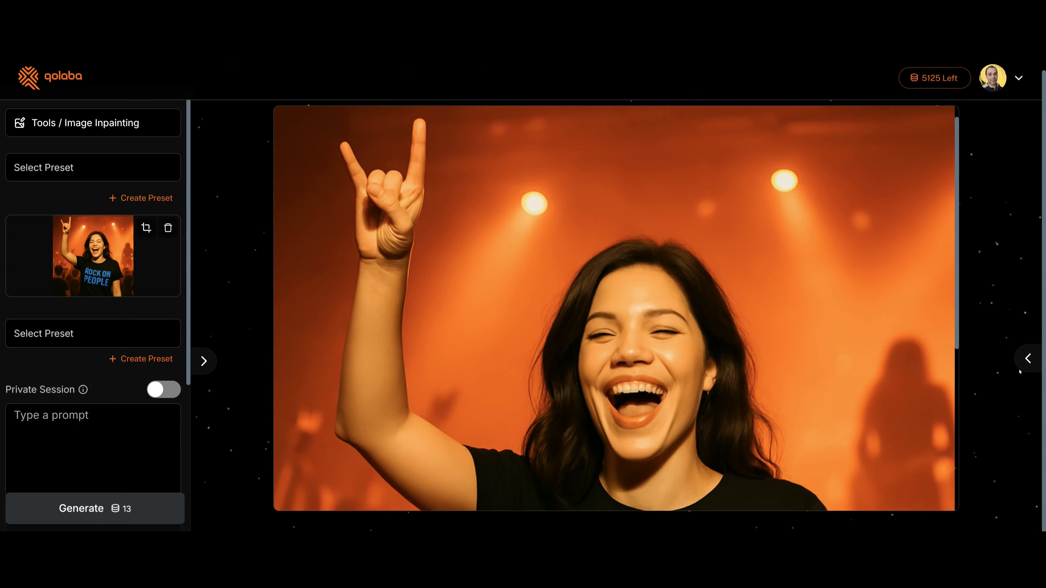
pyautogui.click(1025, 360)
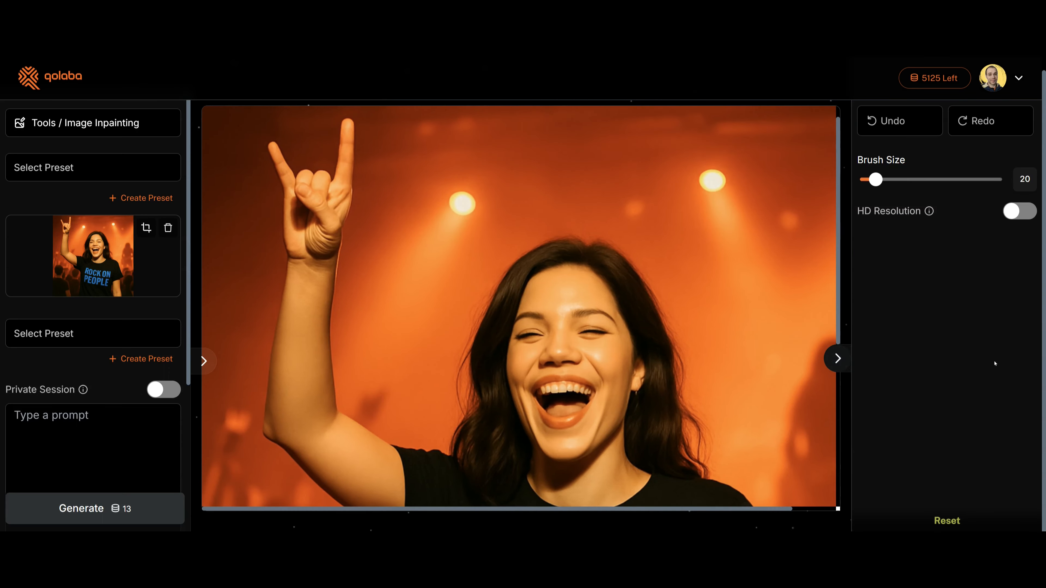
pyautogui.click(204, 361)
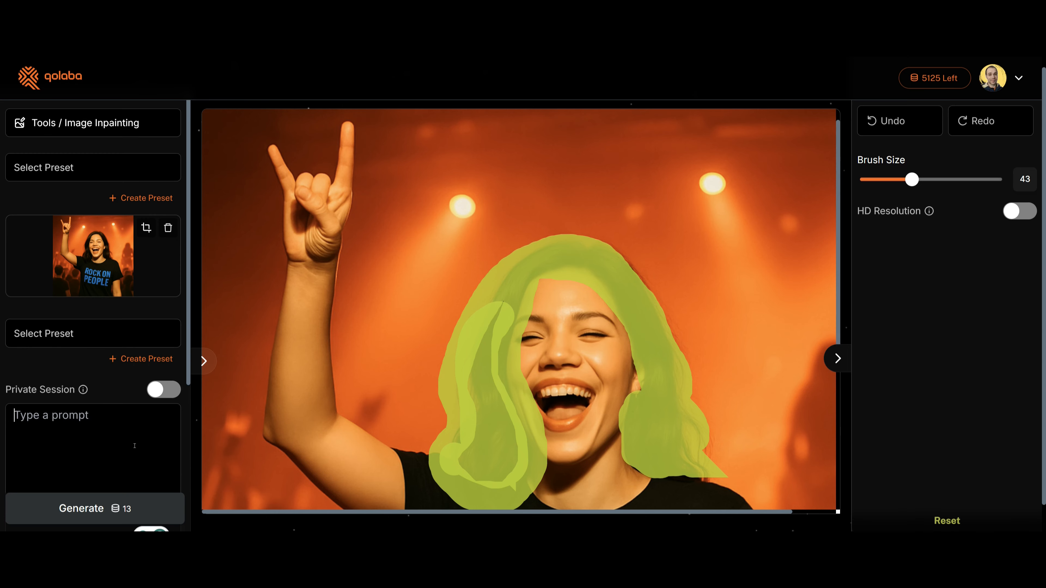
# Step: Generate the inpainting of the masked hair with the prompt "turn hair colour to blue" and view the result enlarged
pyautogui.write('turn hair colour to blue')
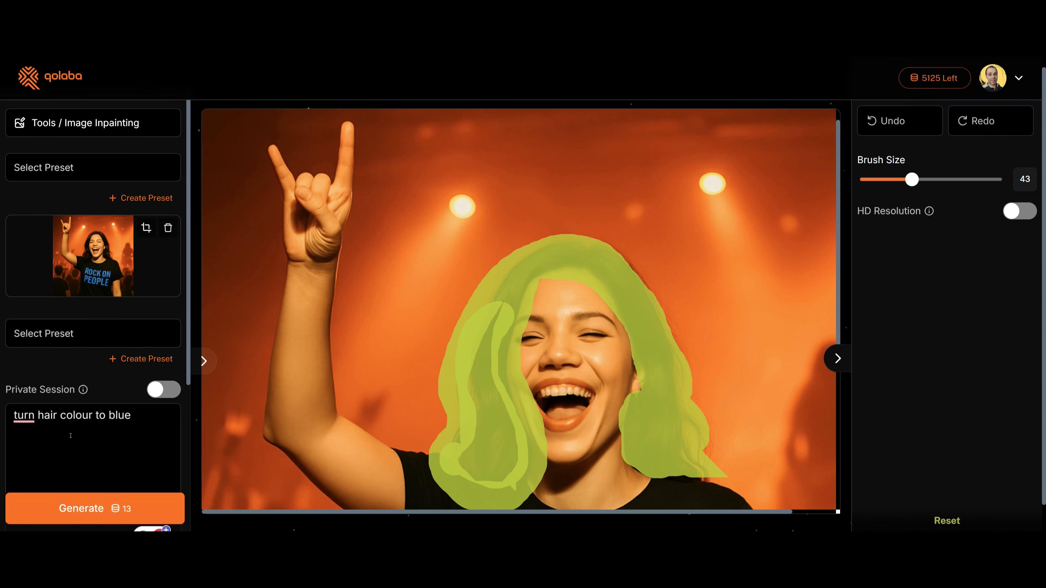
pyautogui.click(104, 510)
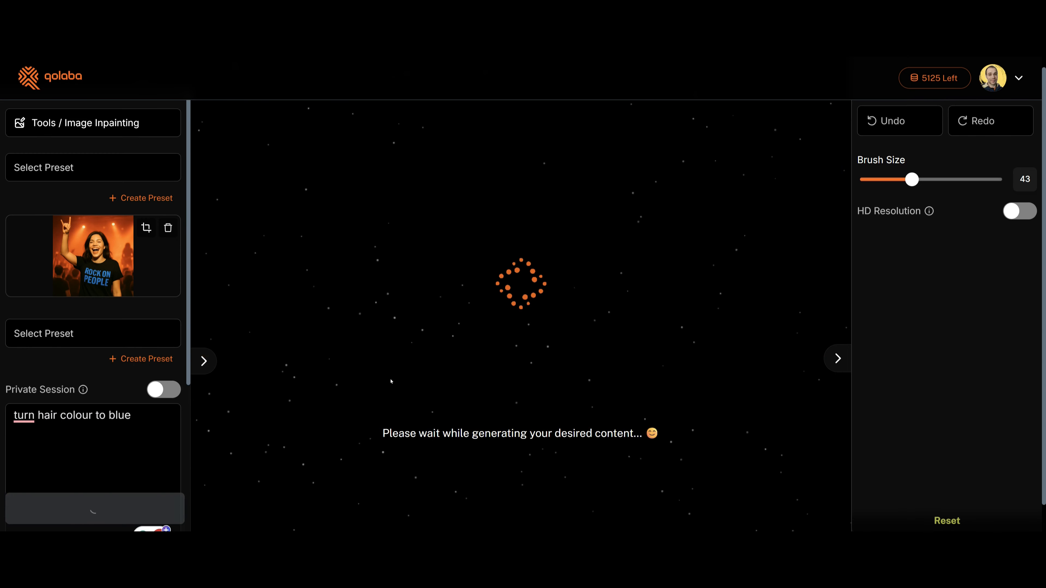
pyautogui.click(573, 310)
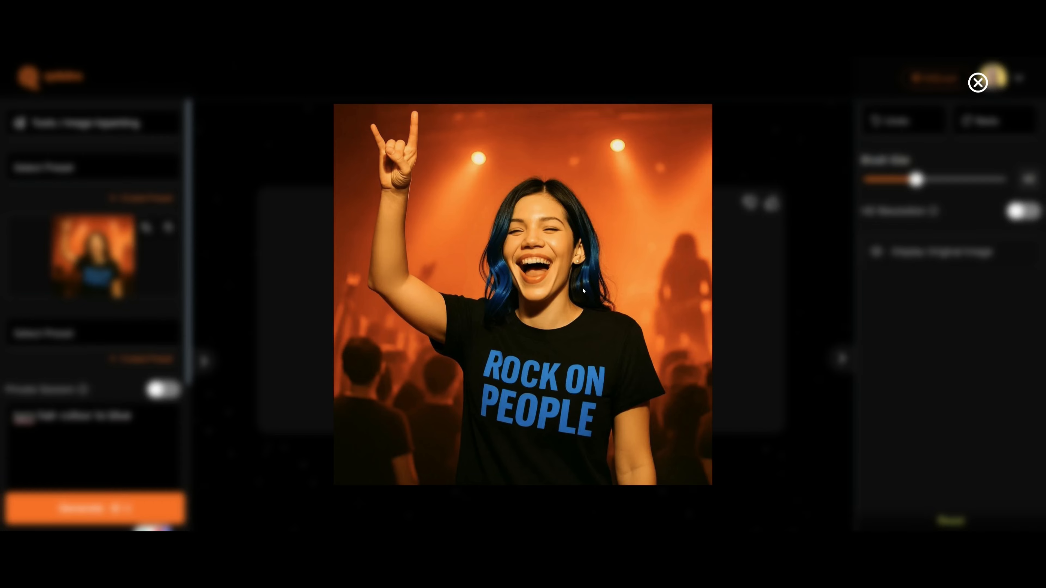
pyautogui.press('Escape')
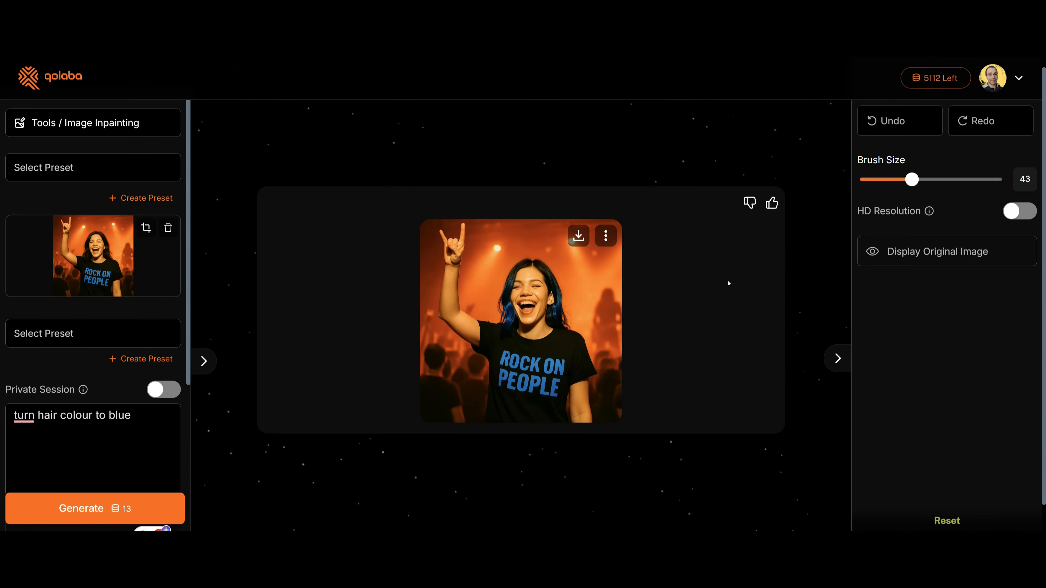
# Step: Compare the inpainted picture with the original by switching between the original and generated images
pyautogui.click(968, 251)
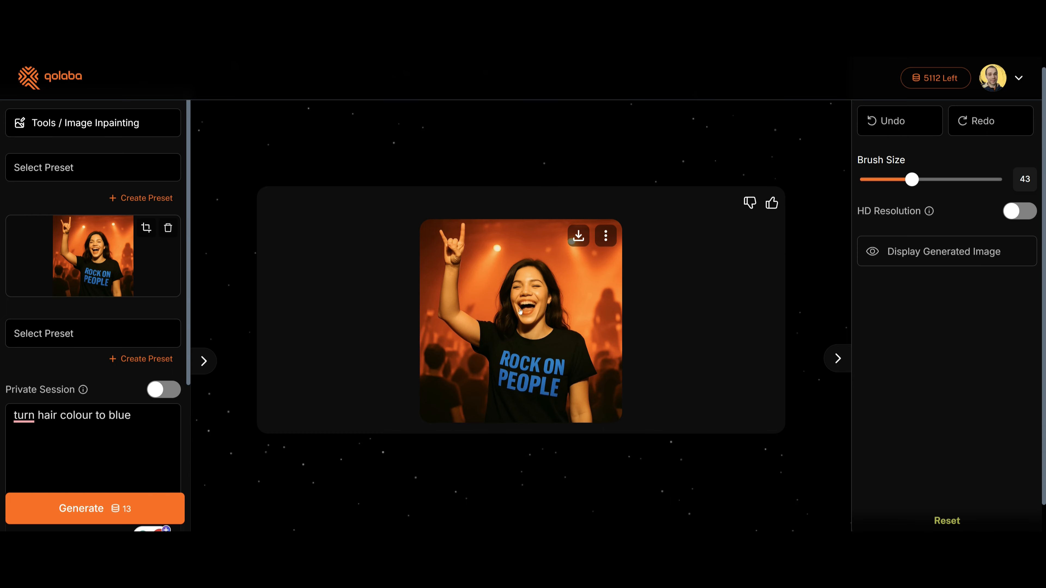
pyautogui.click(930, 256)
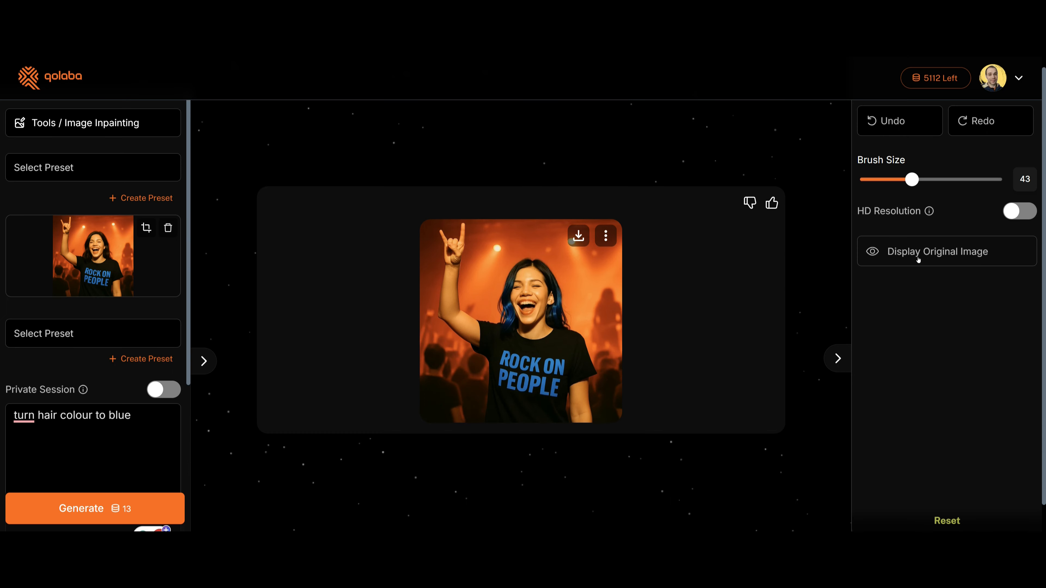
pyautogui.click(967, 250)
pyautogui.click(953, 251)
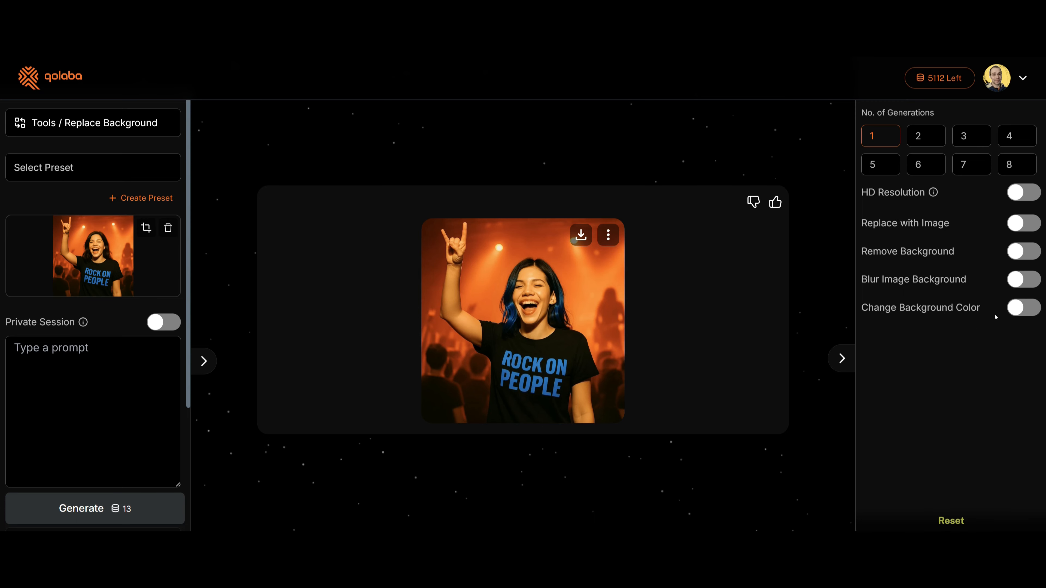
# Step: Generate the dark-haired concert picture with Blur Image Background in Replace Background, and switch the blur option off again
pyautogui.click(1022, 281)
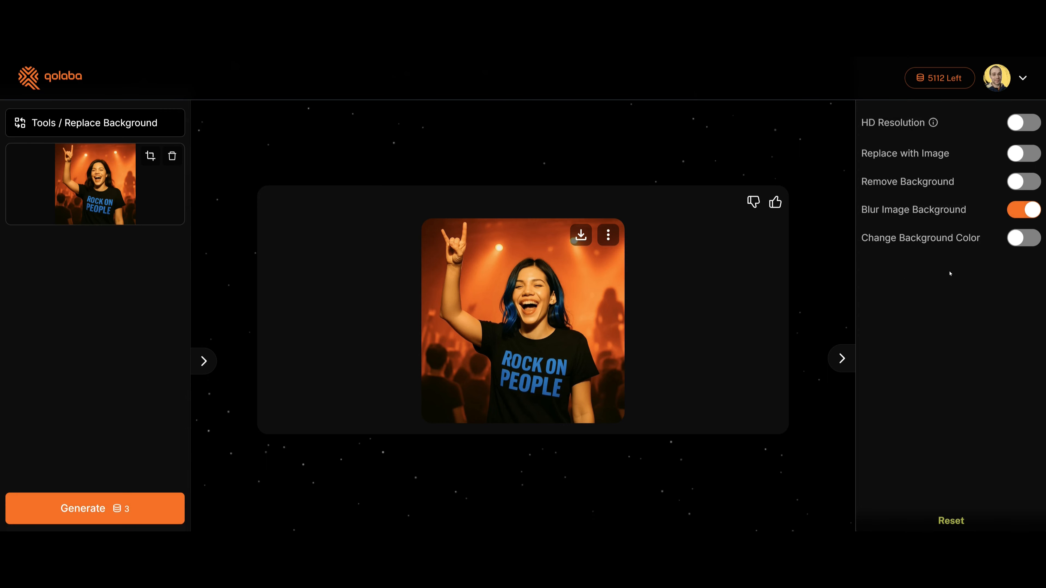
pyautogui.click(124, 509)
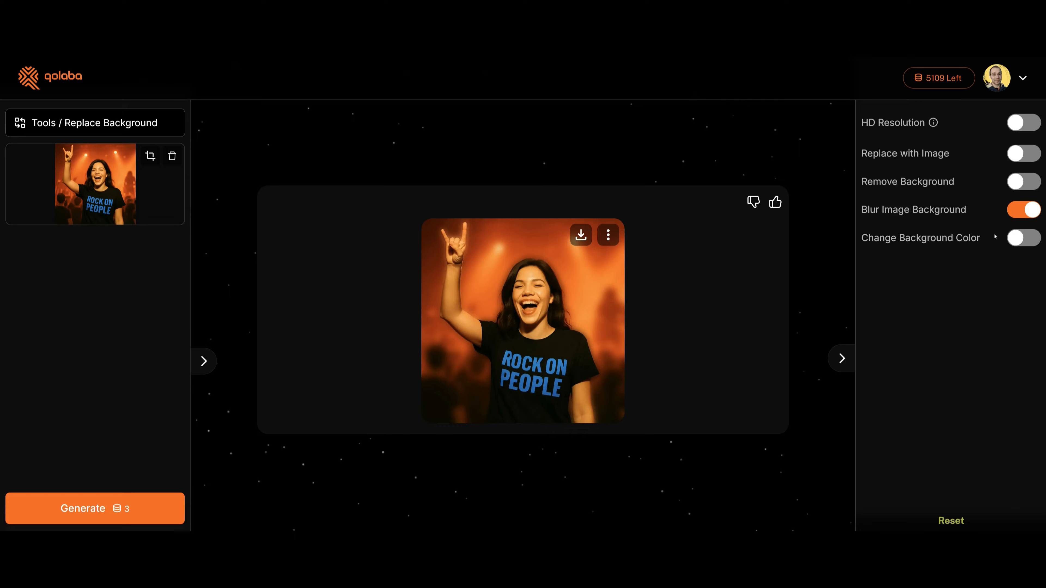
pyautogui.click(1018, 209)
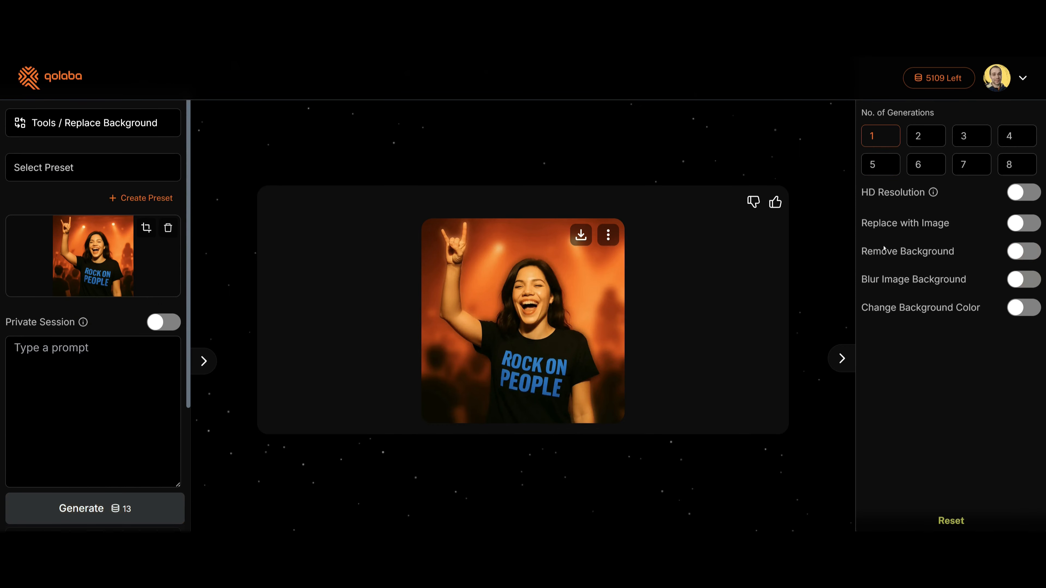
# Step: Load the blue-haired concert picture into the cleared Replace Background tool, generate it with Remove Background, and view the cutout enlarged
pyautogui.click(951, 521)
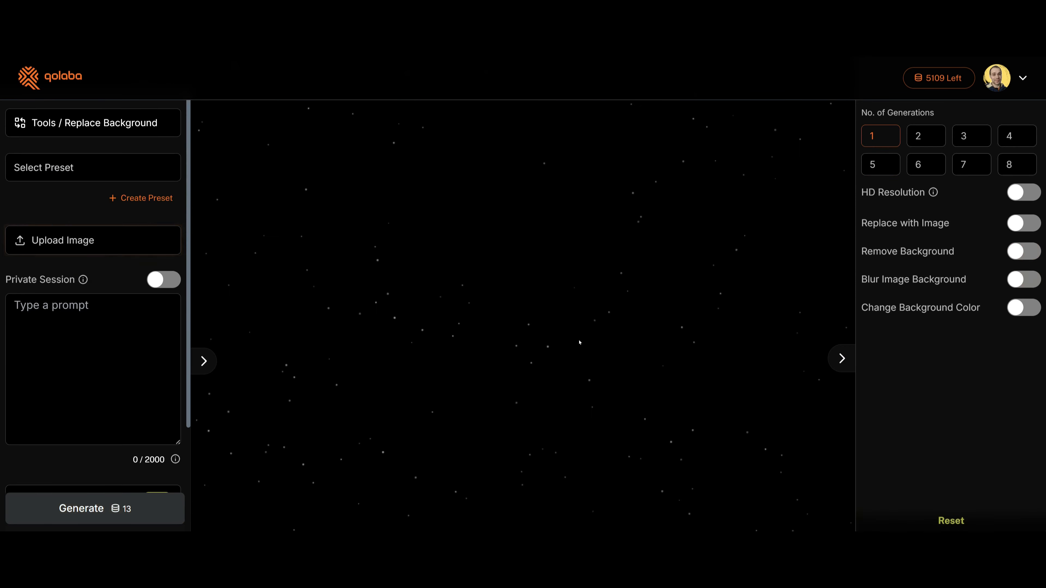
pyautogui.click(140, 248)
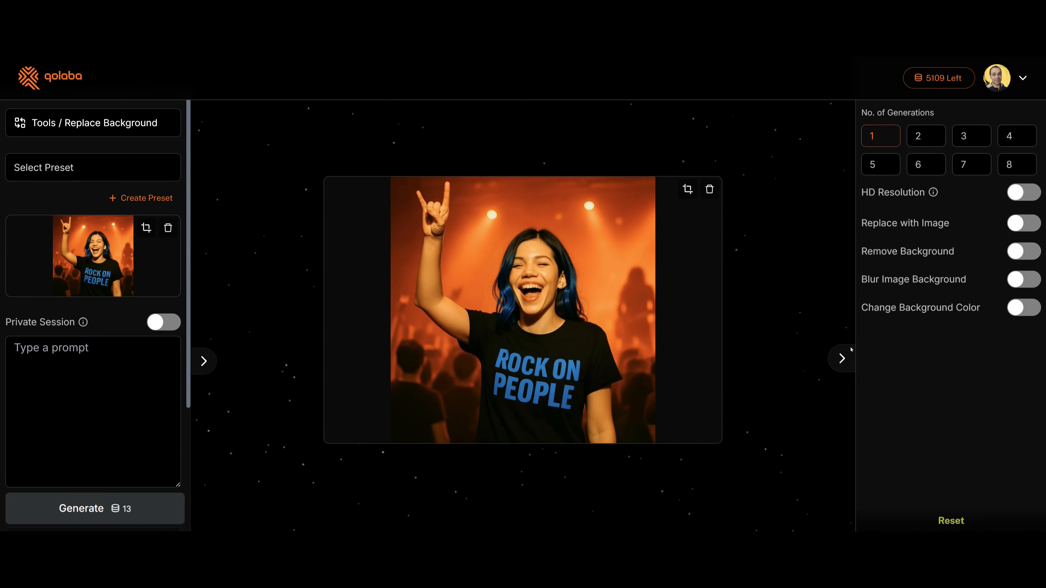
pyautogui.click(1025, 252)
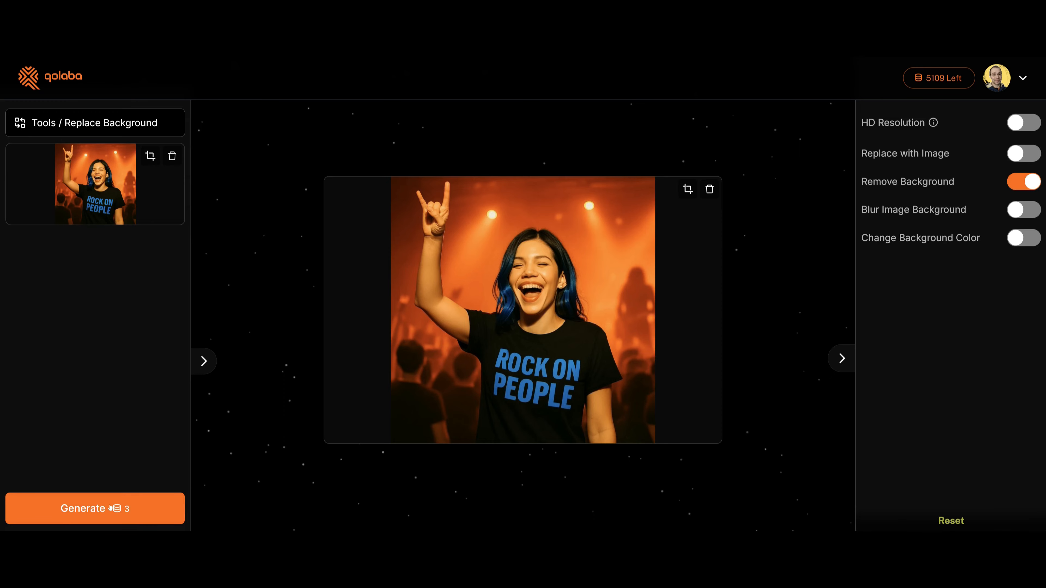
pyautogui.click(123, 509)
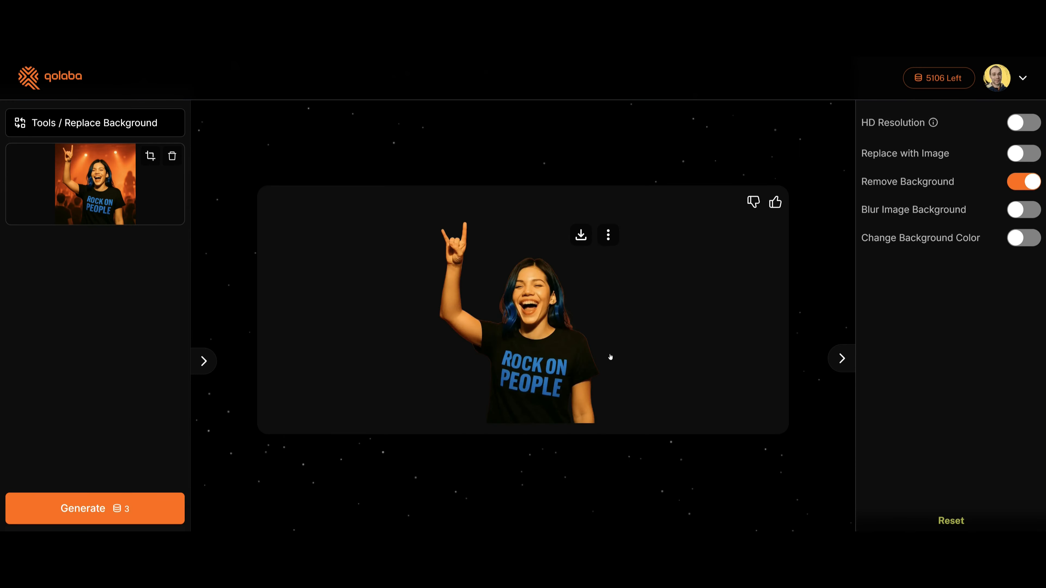
pyautogui.click(570, 350)
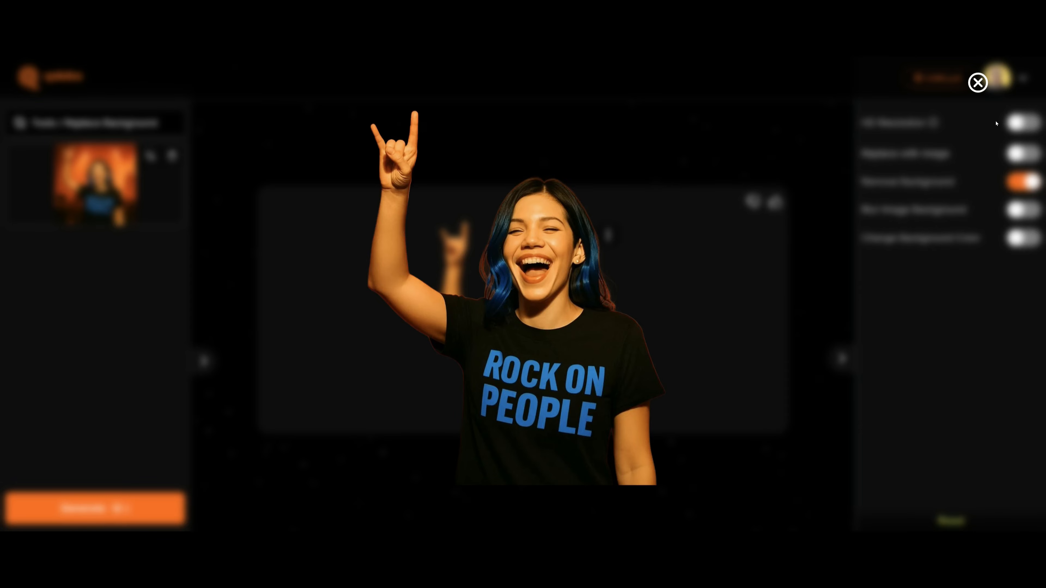
pyautogui.click(978, 82)
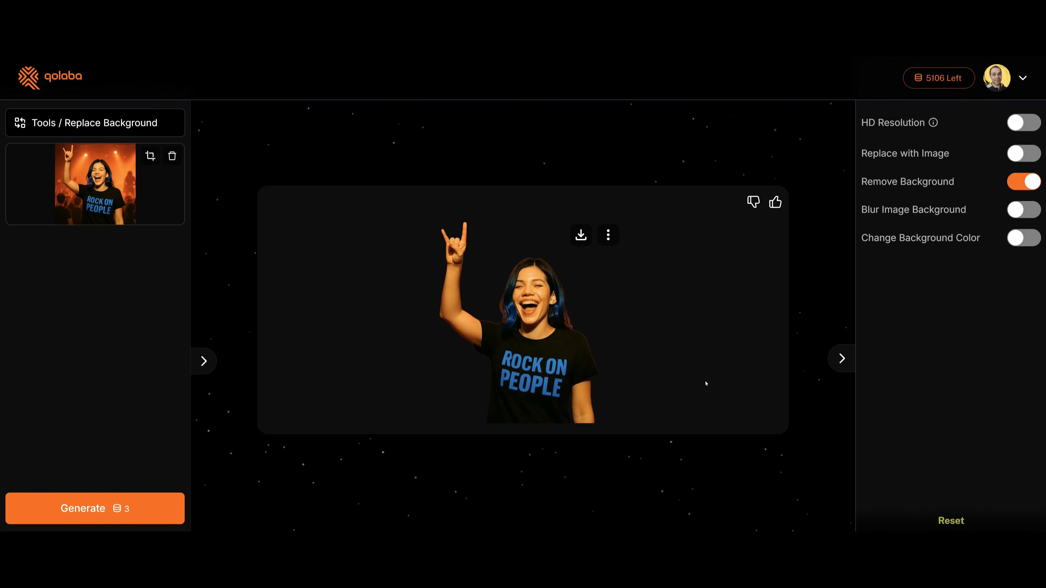
# Step: Reset the Replace Background tool and reload the blue-haired concert picture from the image history
pyautogui.click(968, 521)
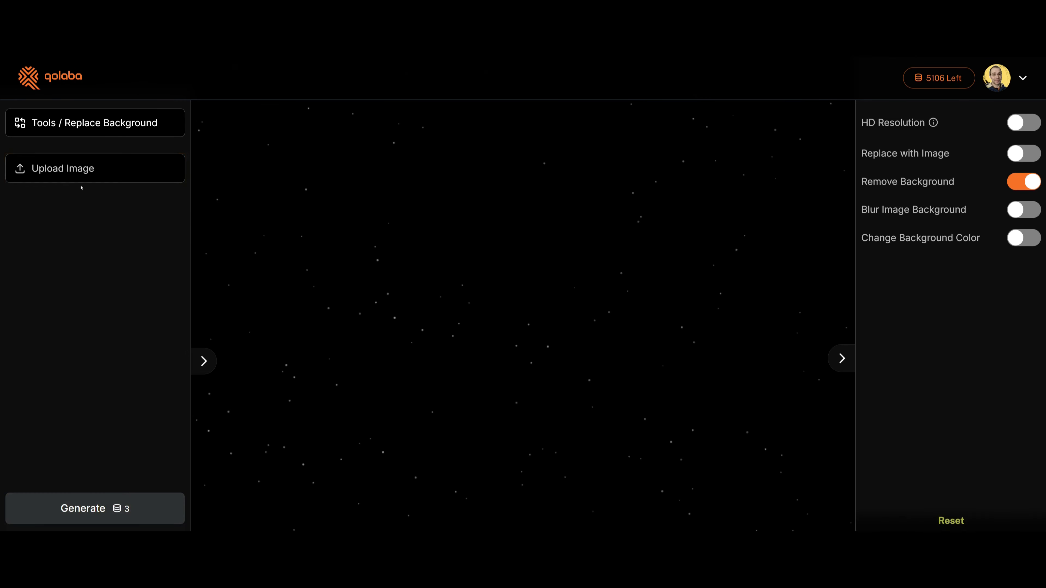
pyautogui.click(92, 173)
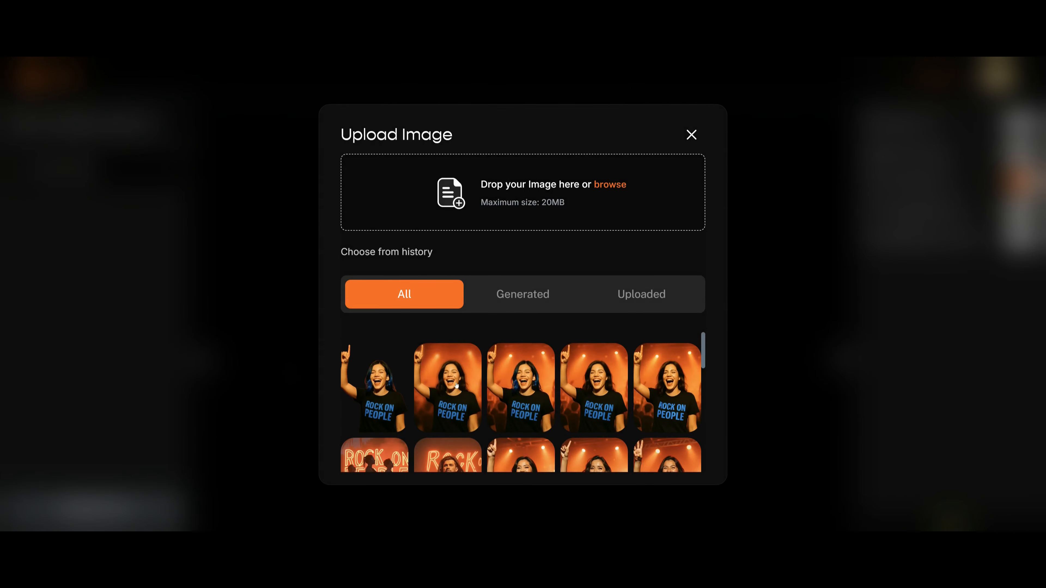
pyautogui.click(530, 385)
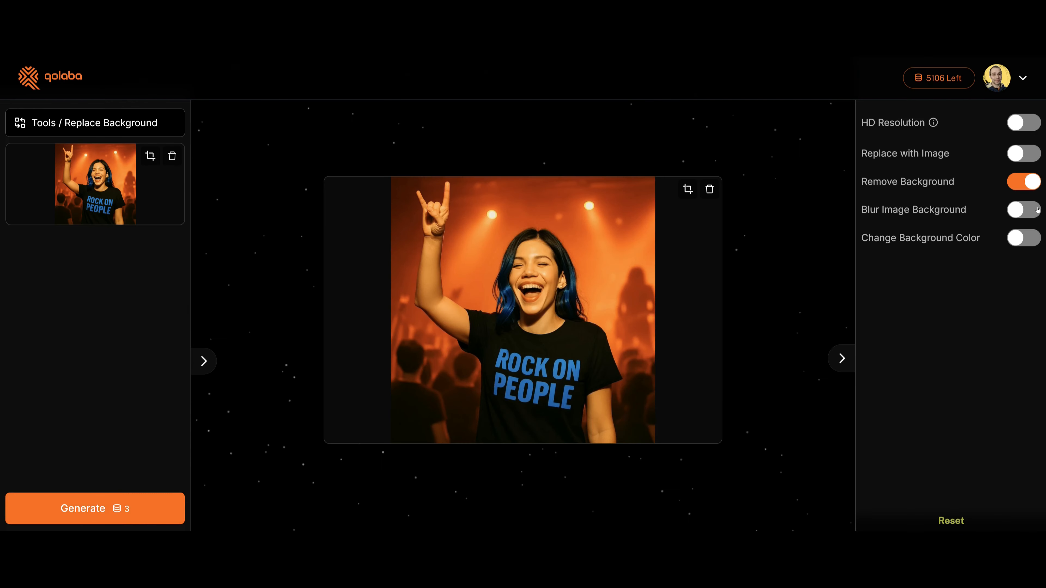
# Step: Replace the concert background with the sunlit forest image using Replace with Image, and view the result enlarged
pyautogui.click(1019, 182)
pyautogui.click(1024, 223)
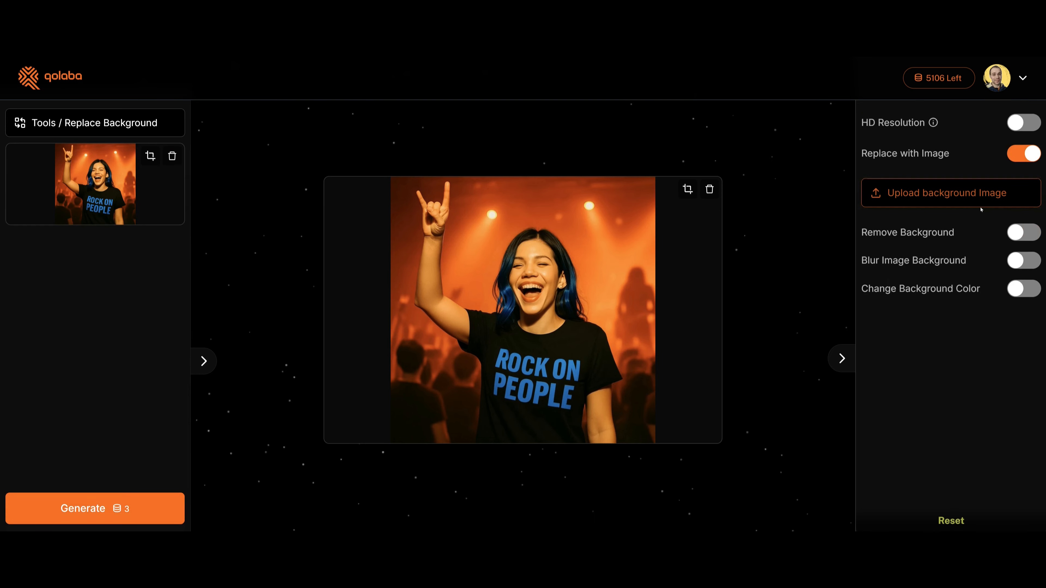
pyautogui.click(988, 197)
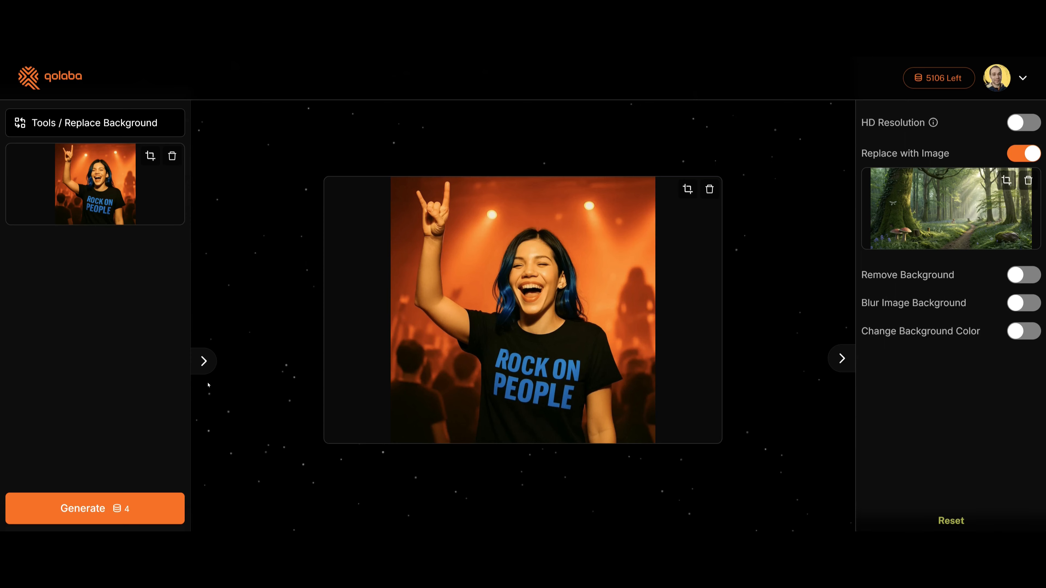
pyautogui.click(105, 522)
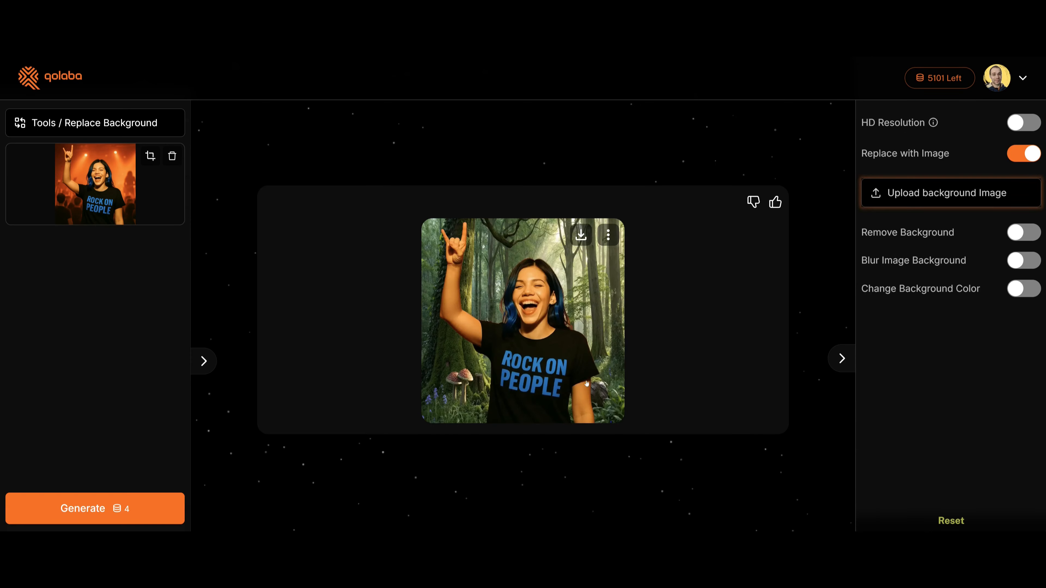
pyautogui.click(582, 378)
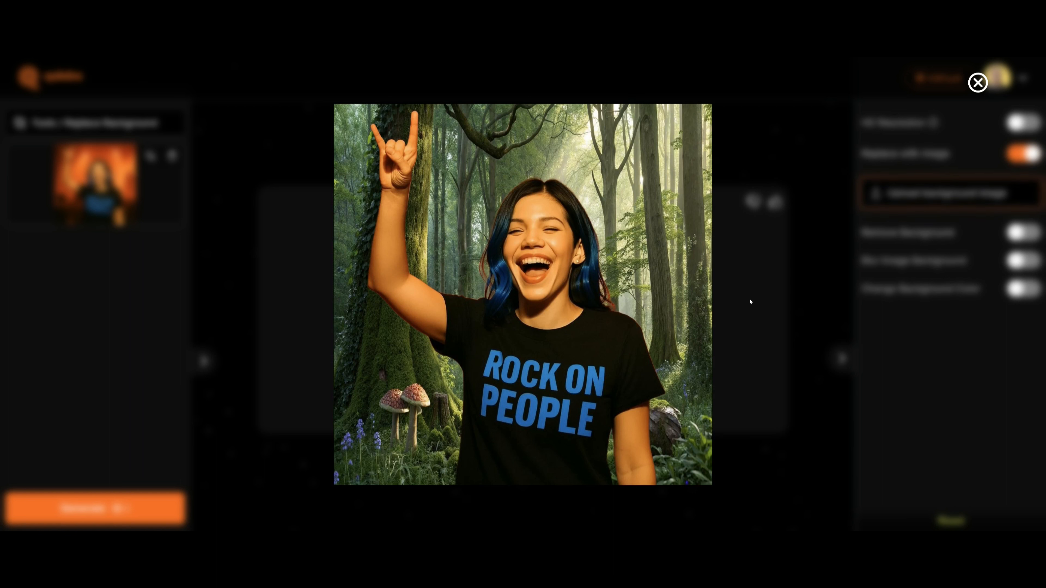
pyautogui.click(978, 83)
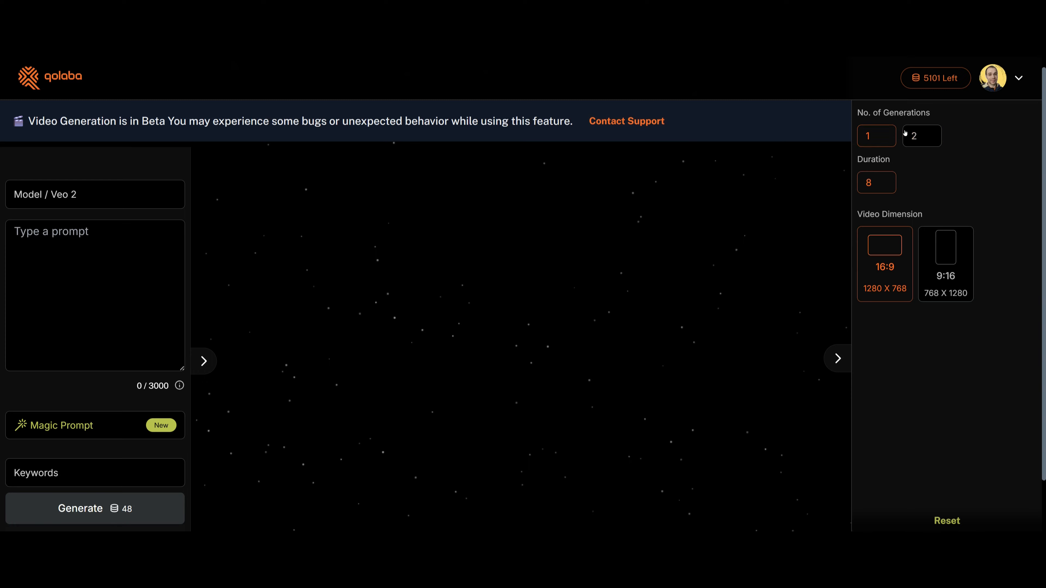
# Step: Keep one generation for the Veo 2 video and enter the prompt "A big shark jumping out of the water near a boat."
pyautogui.click(924, 141)
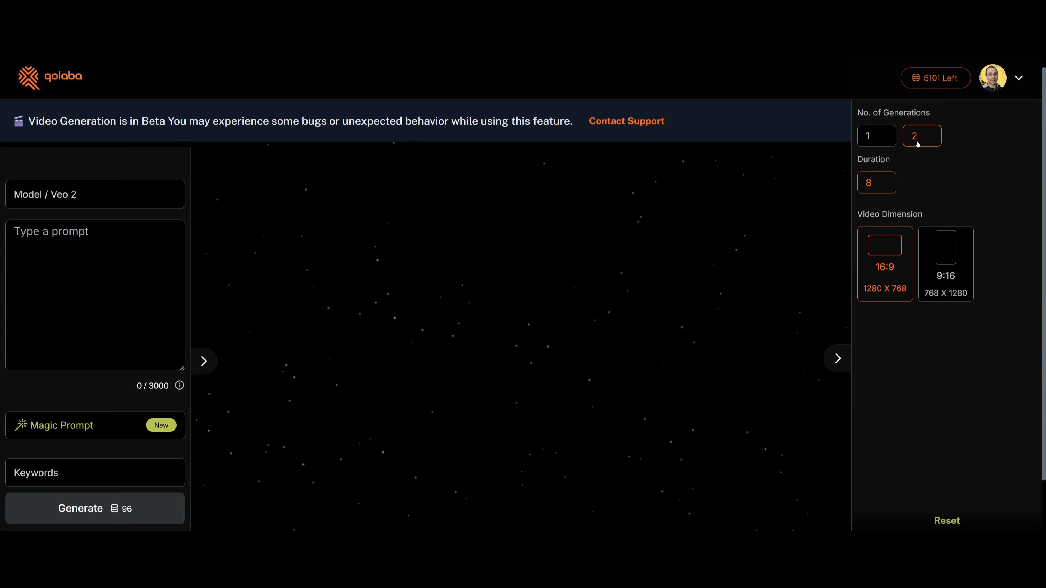
pyautogui.click(880, 140)
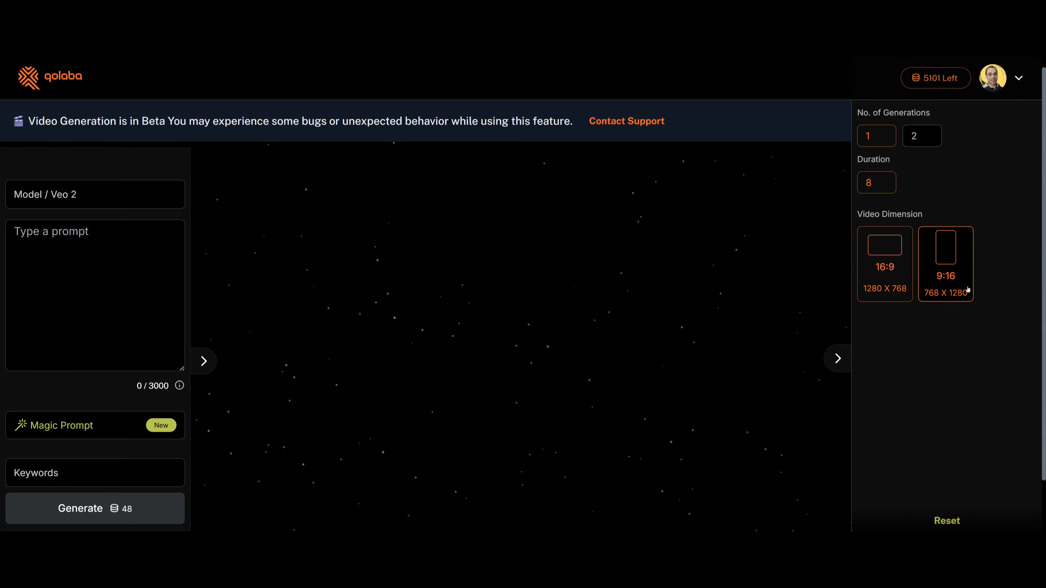
pyautogui.click(154, 285)
pyautogui.write('A big shark jumping out of the water near a boat.')
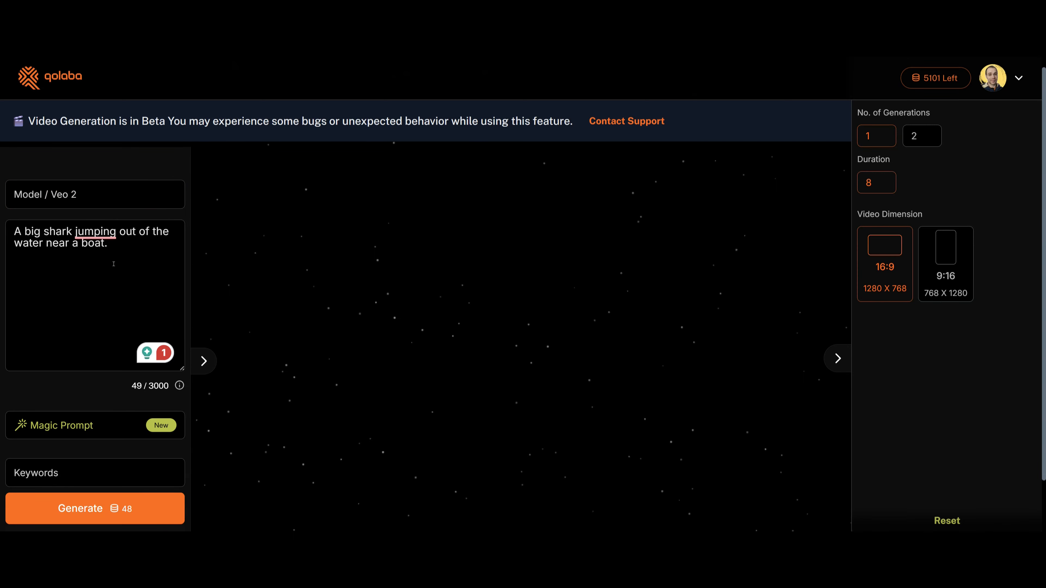
pyautogui.moveTo(97, 234)
pyautogui.click(23, 244)
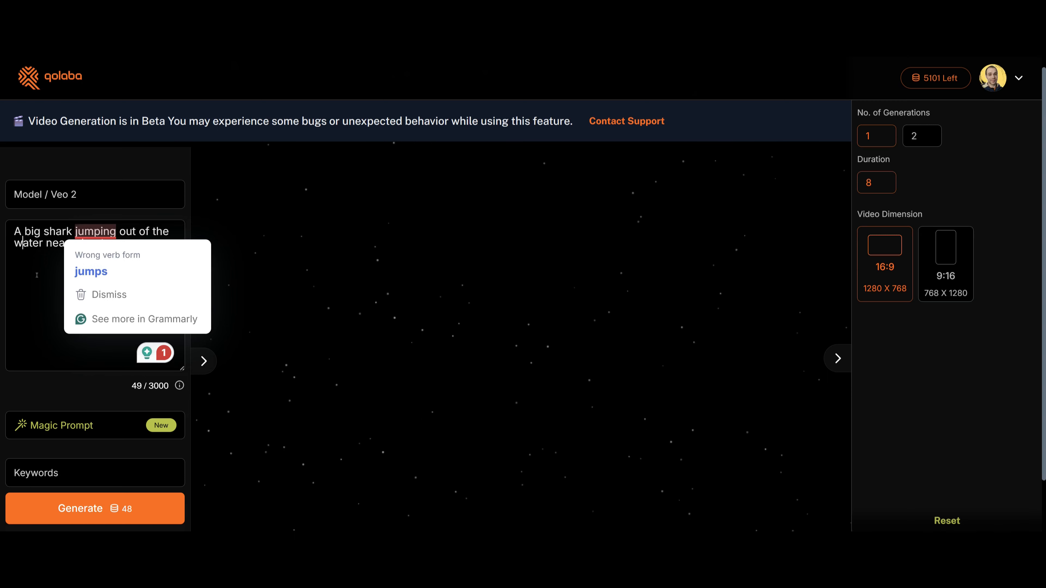
pyautogui.click(37, 280)
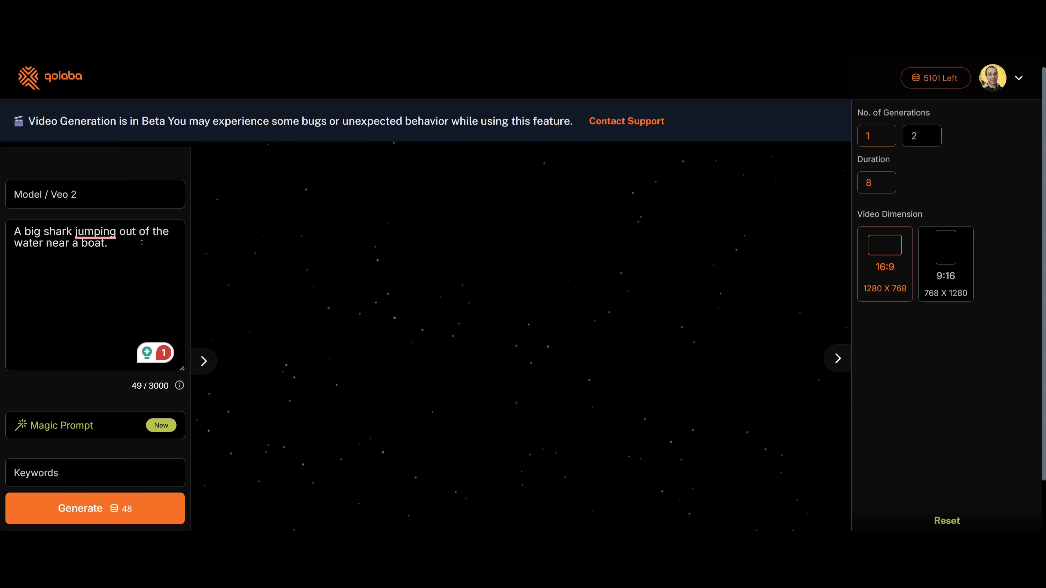
# Step: Replace the prompt with the first Magic Prompt suggestion, the low-angle great white shark shot, and generate the 16:9 video
pyautogui.click(139, 425)
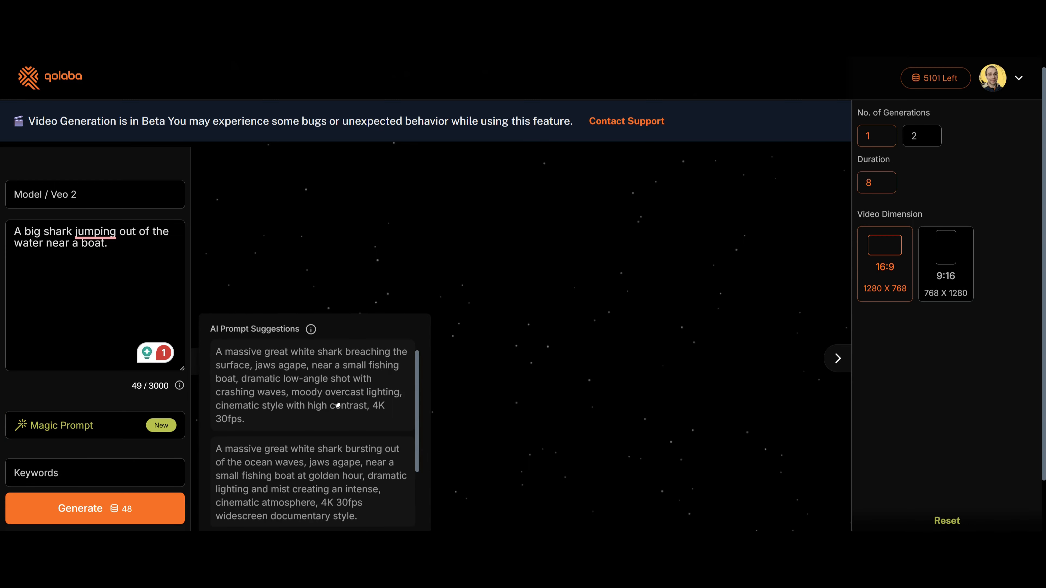
pyautogui.click(358, 395)
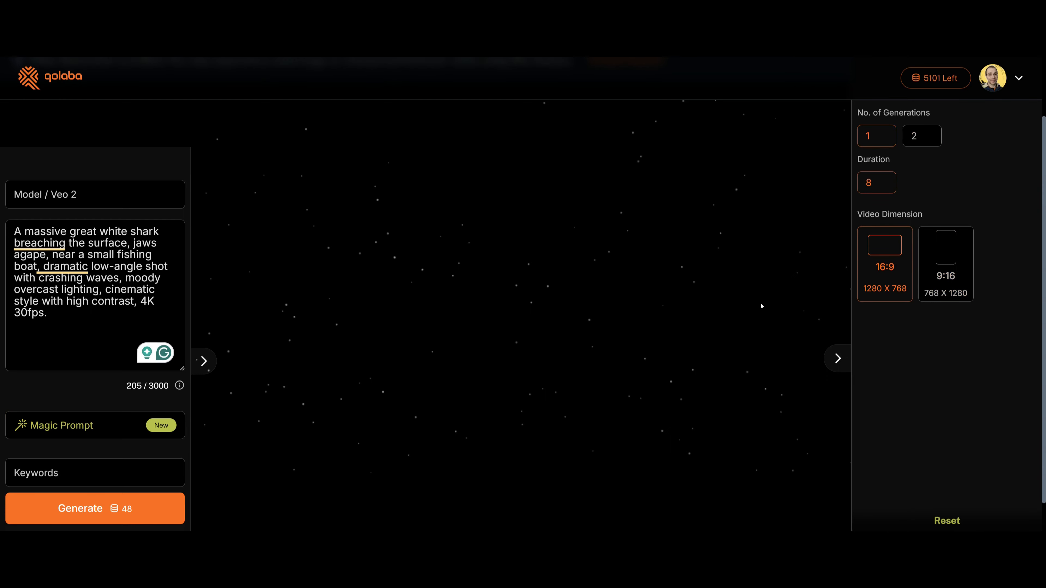
pyautogui.click(130, 512)
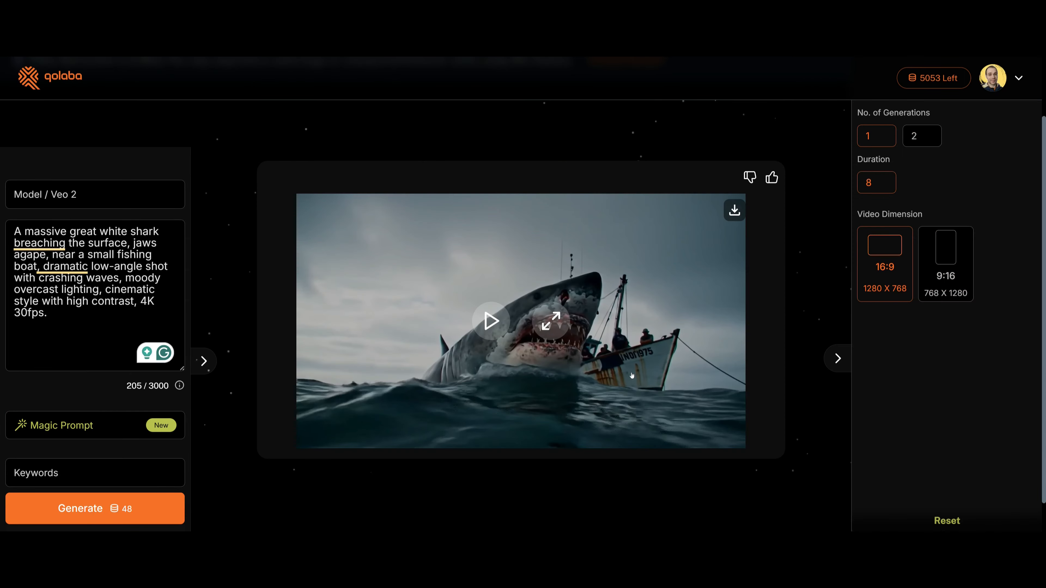
# Step: Play the generated shark video and open the list of video models to look over the alternatives to Veo 2
pyautogui.click(497, 324)
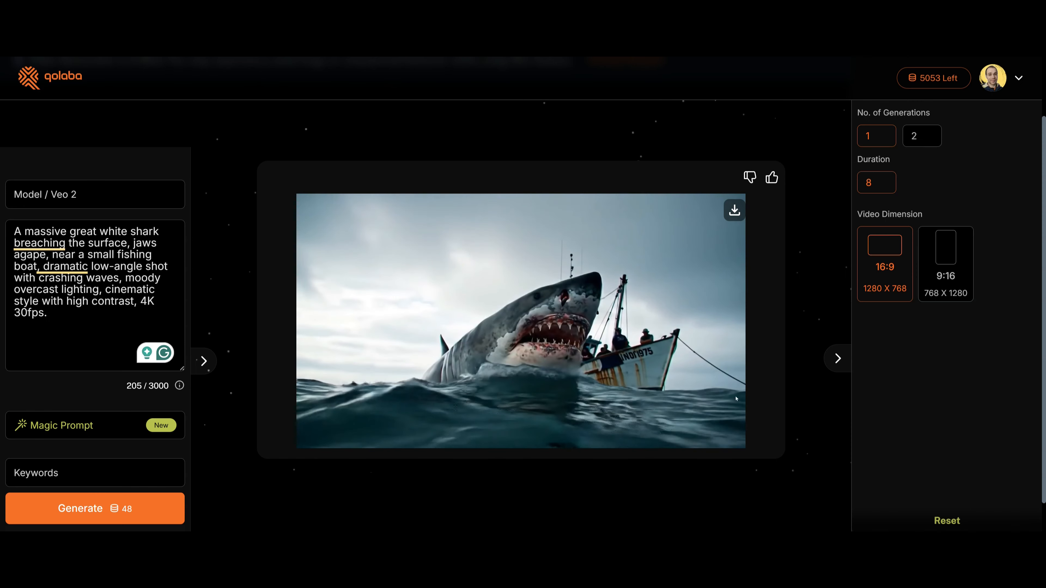
pyautogui.moveTo(621, 376)
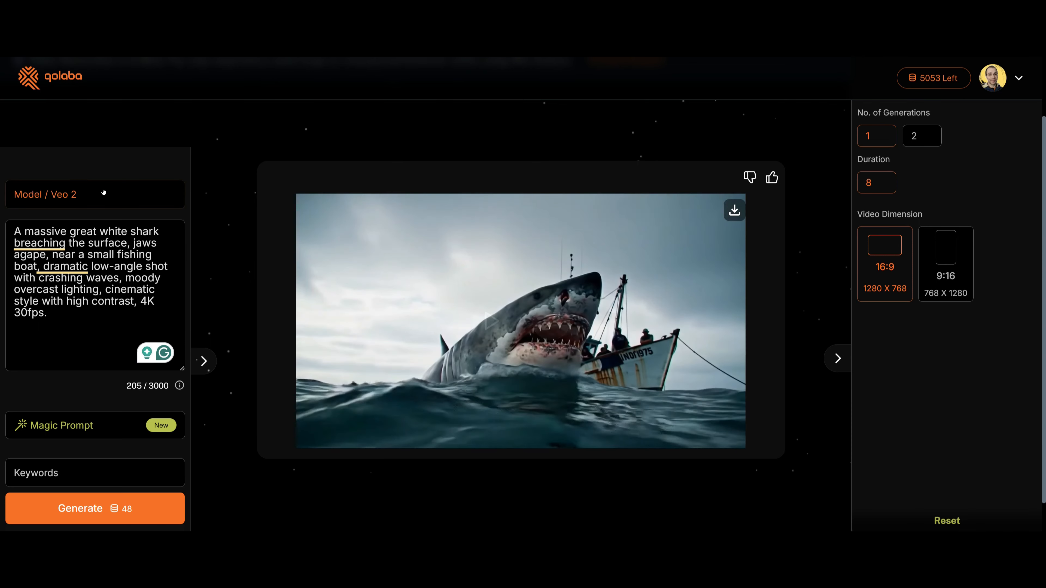
pyautogui.click(97, 196)
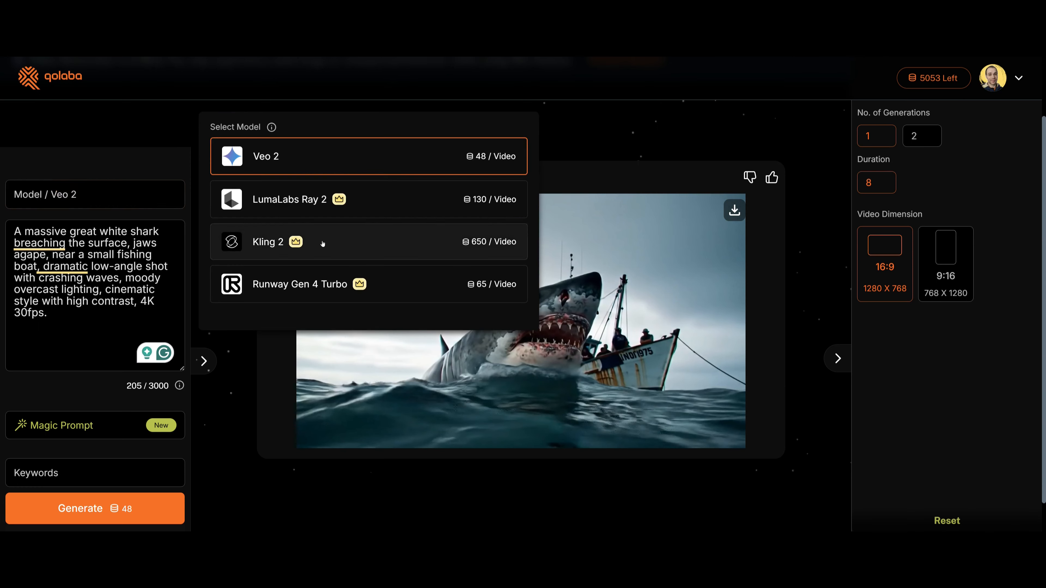
# Step: Generate the shark video with LumaLabs Ray 2 in 9:16 format with Video in Loop enabled
pyautogui.click(396, 209)
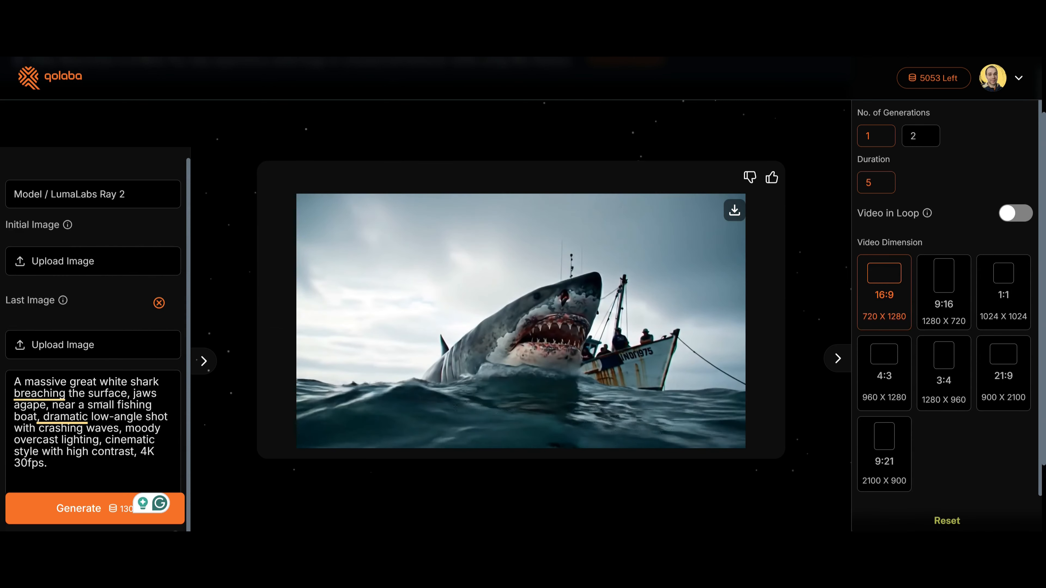
pyautogui.scroll(-2, 144, 371)
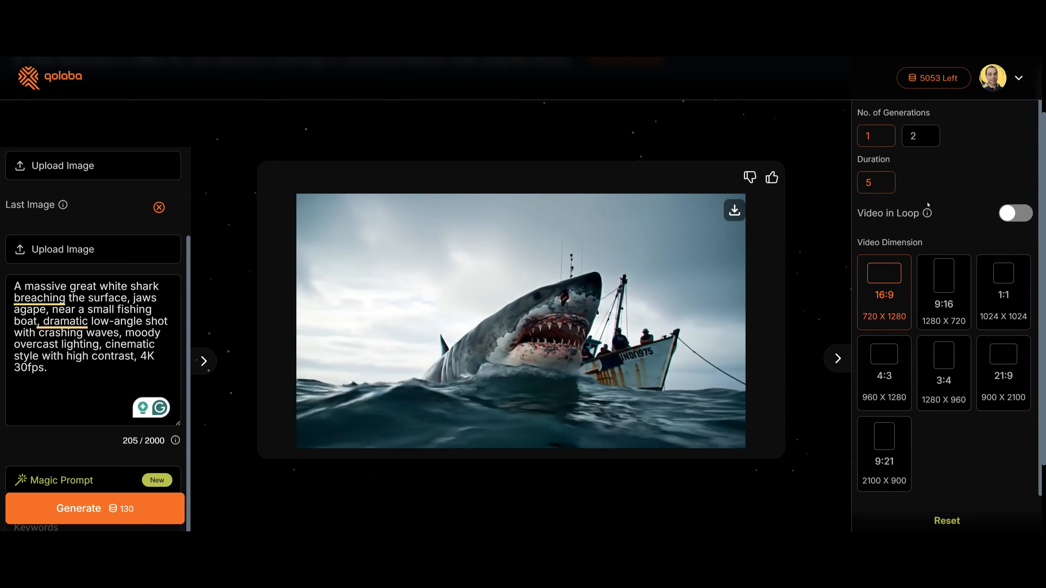
pyautogui.moveTo(928, 213)
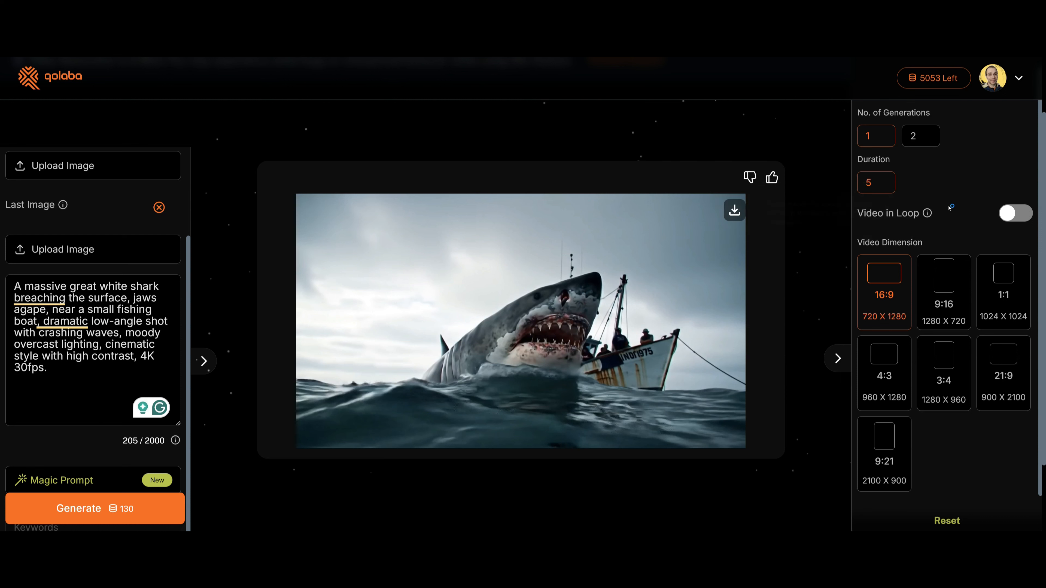
pyautogui.click(958, 293)
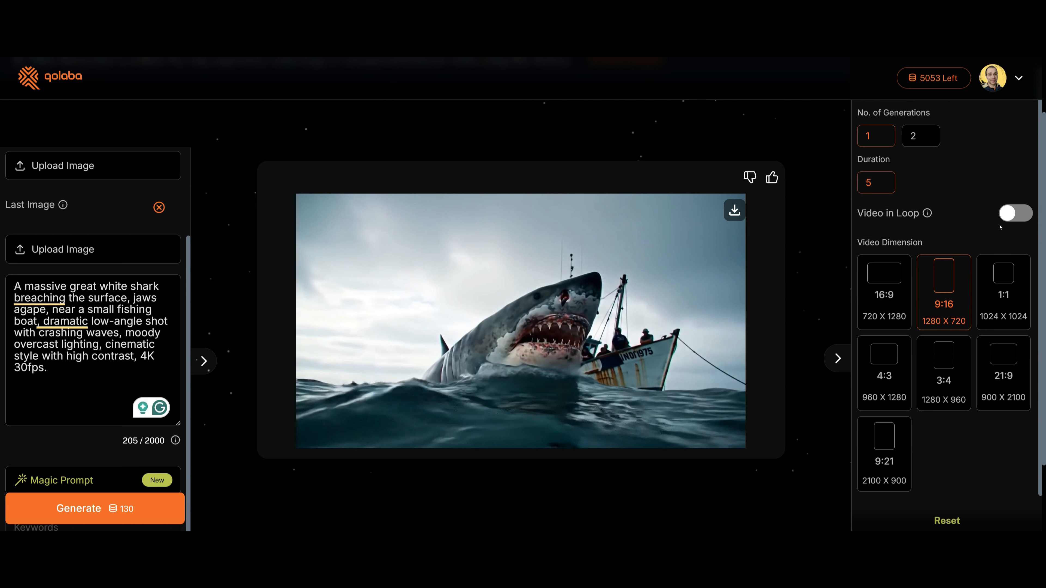
pyautogui.click(1013, 218)
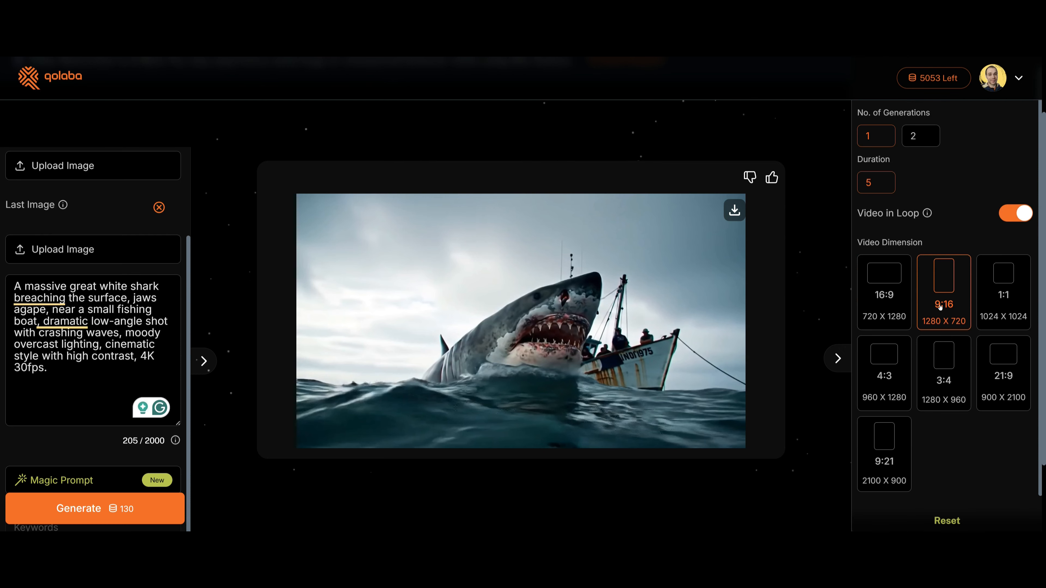
pyautogui.scroll(-2, 940, 307)
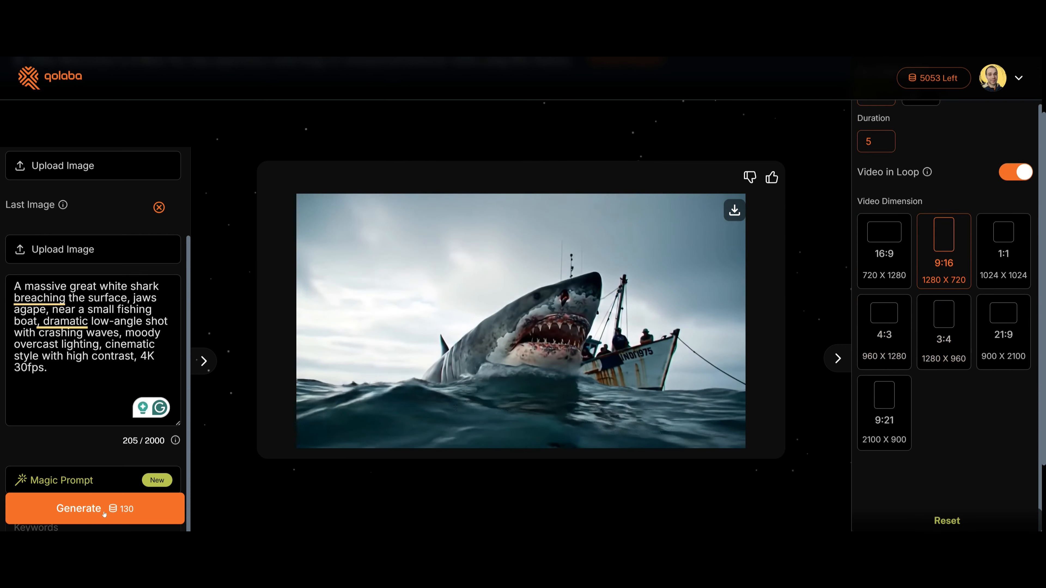
pyautogui.click(121, 508)
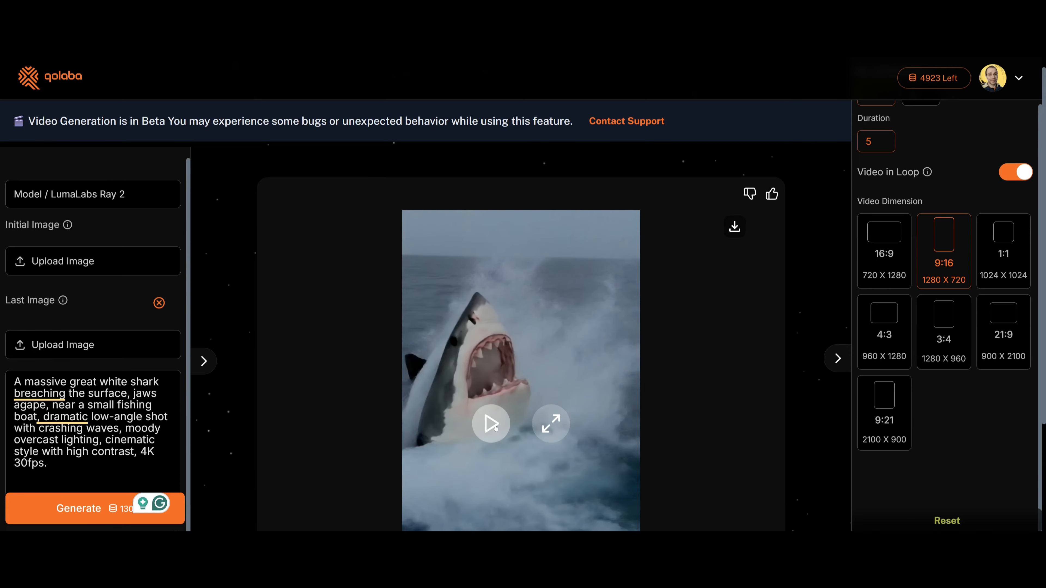
# Step: Play the vertical LumaLabs Ray 2 shark video and replay it to check how it loops
pyautogui.click(491, 423)
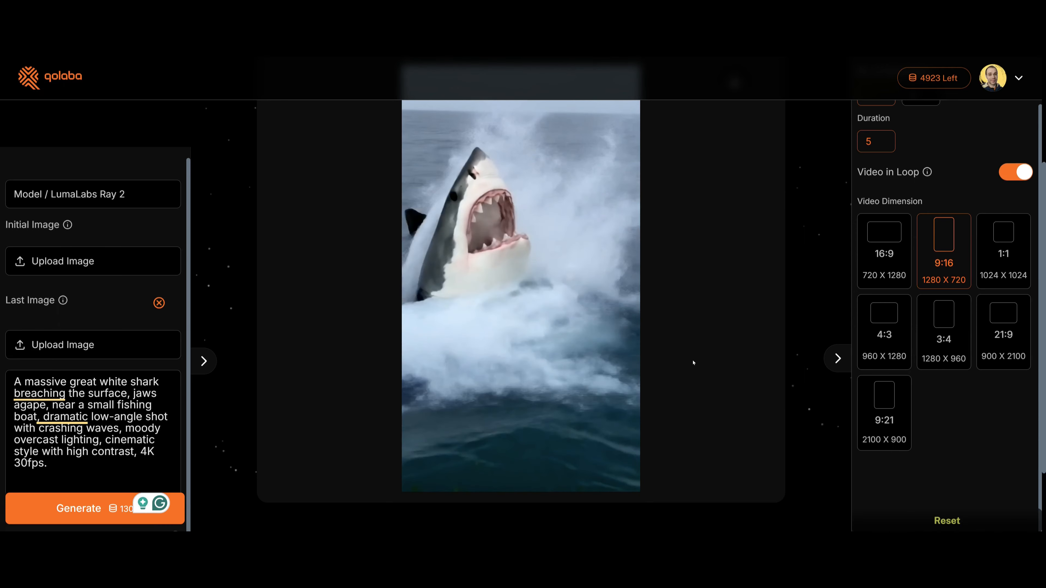
pyautogui.moveTo(518, 316)
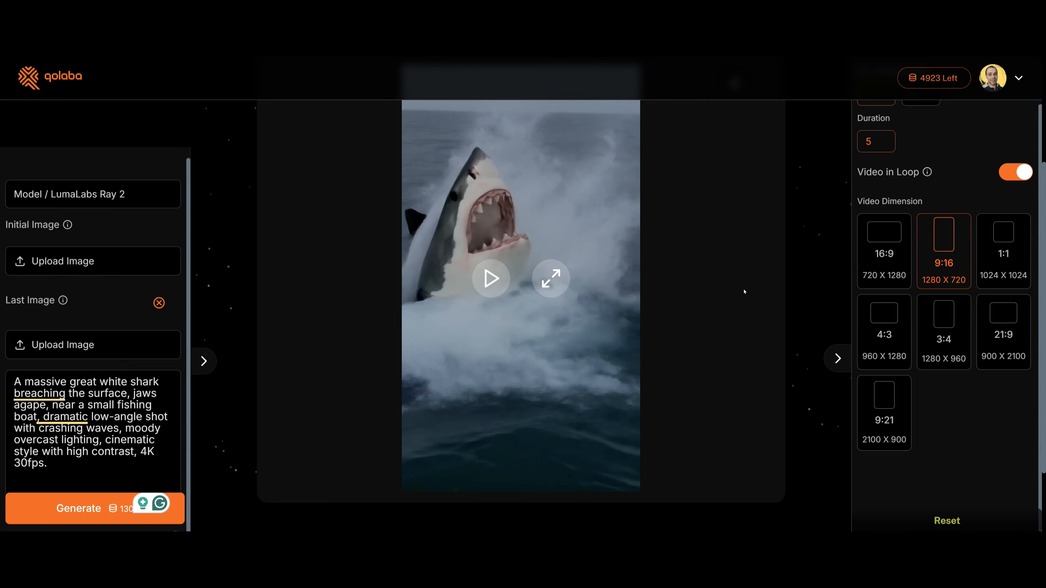
pyautogui.click(500, 280)
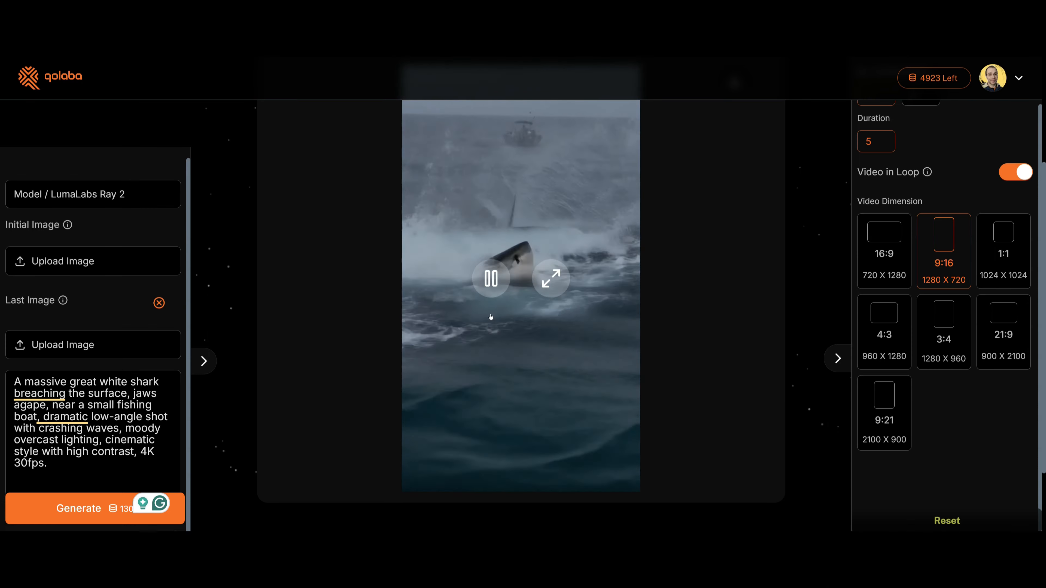
pyautogui.click(492, 280)
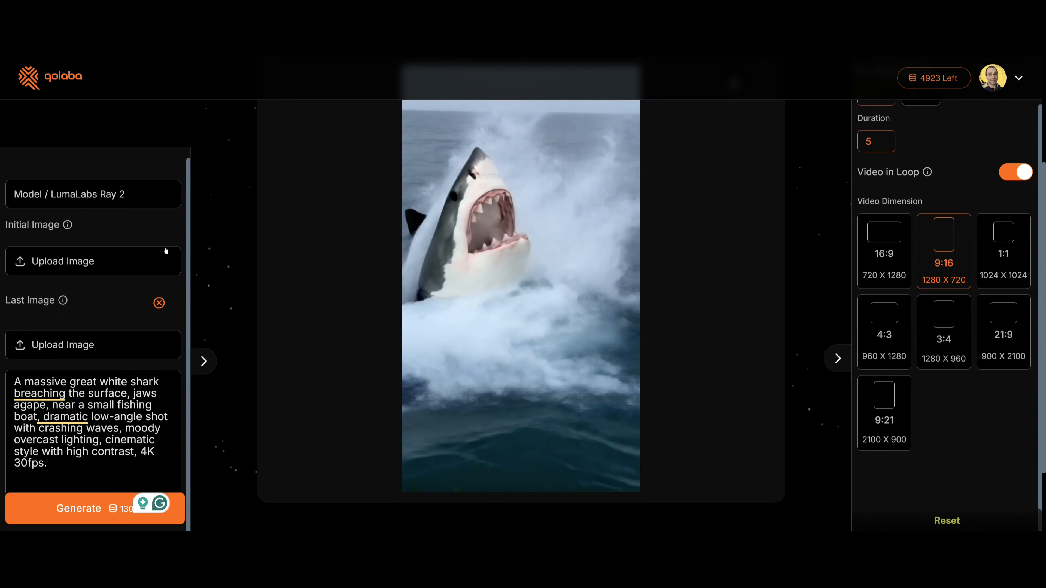
# Step: Generate the same shark prompt as a 16:9 video with Kling 2 and play the result
pyautogui.click(82, 194)
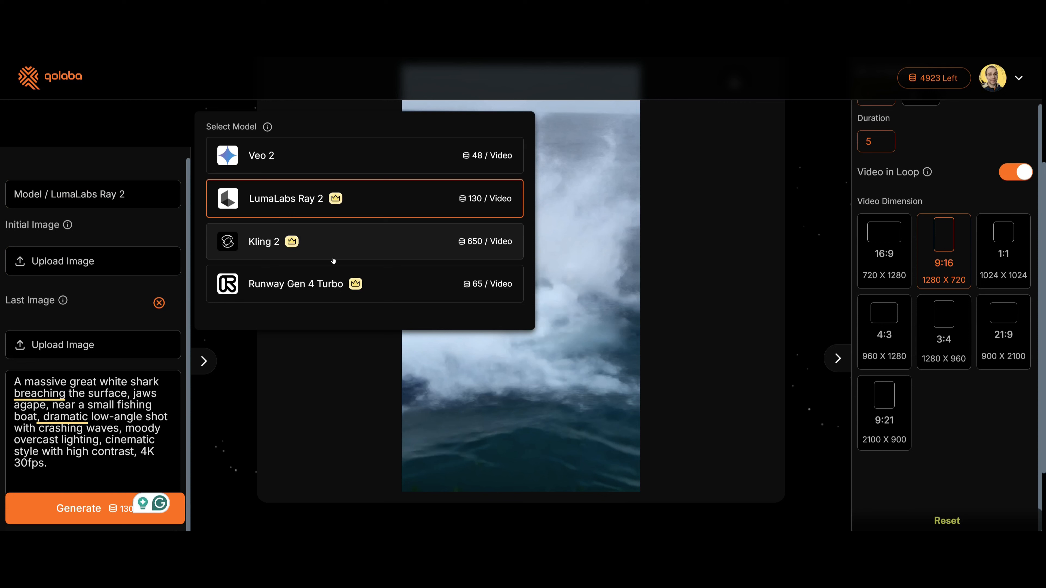
pyautogui.click(367, 248)
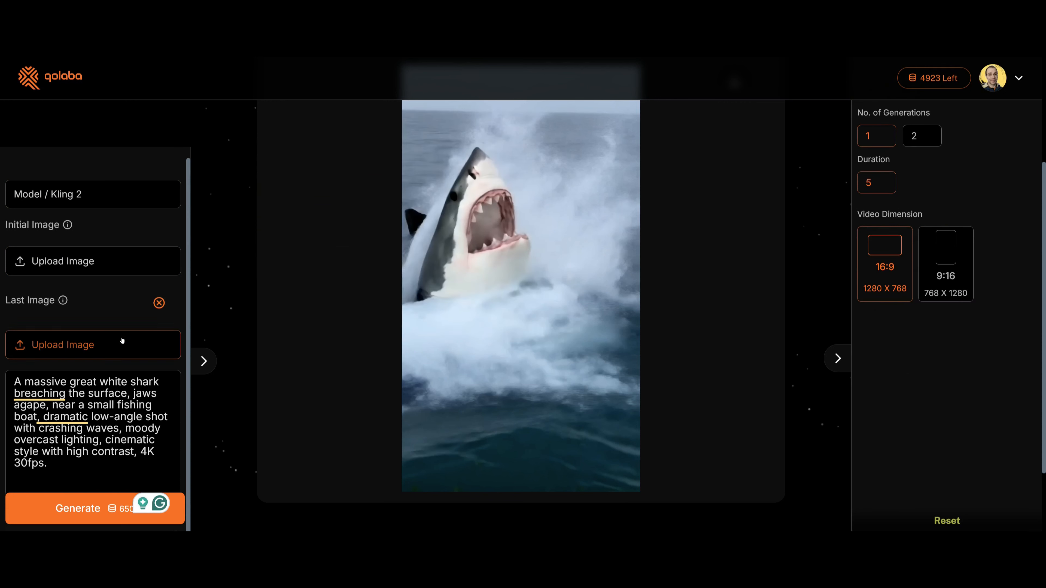
pyautogui.scroll(-2, 103, 448)
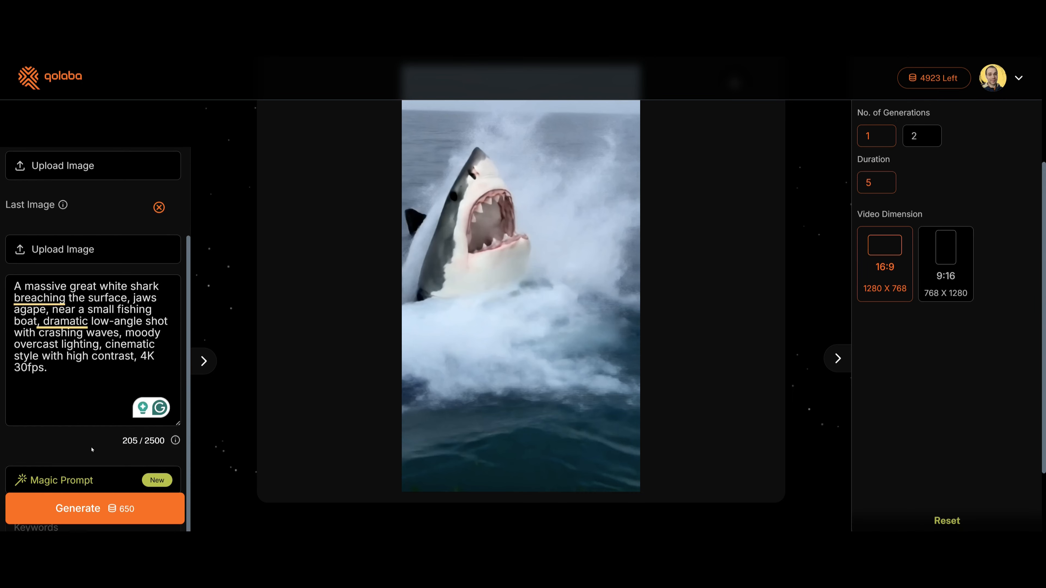
pyautogui.scroll(-2, 148, 436)
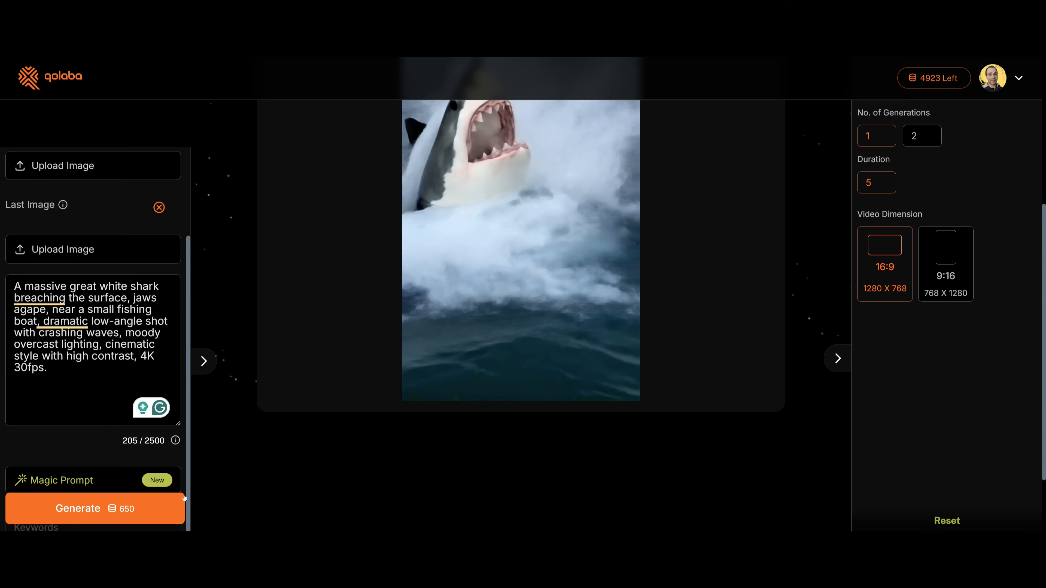
pyautogui.click(935, 247)
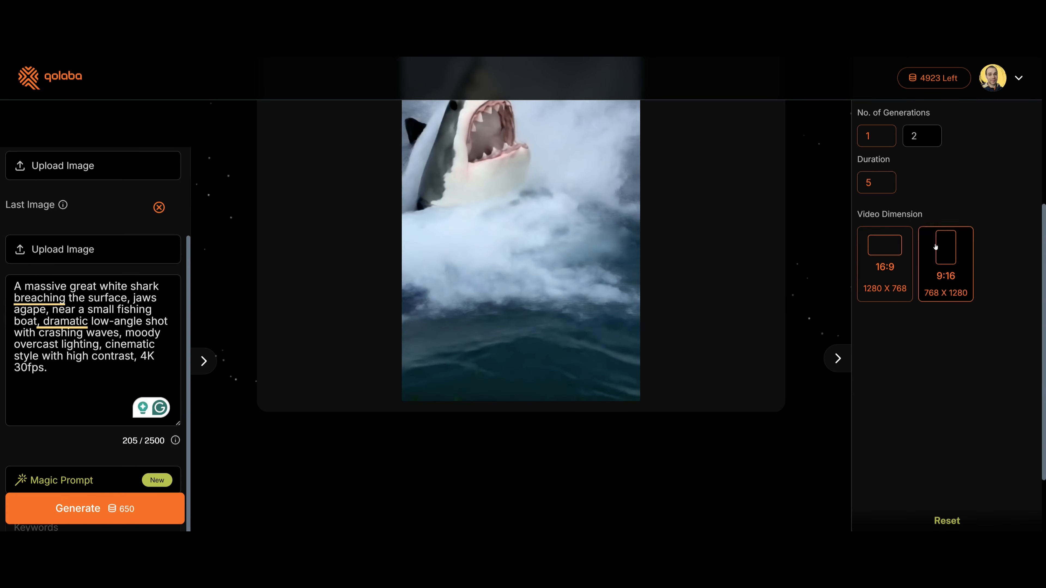
pyautogui.click(895, 268)
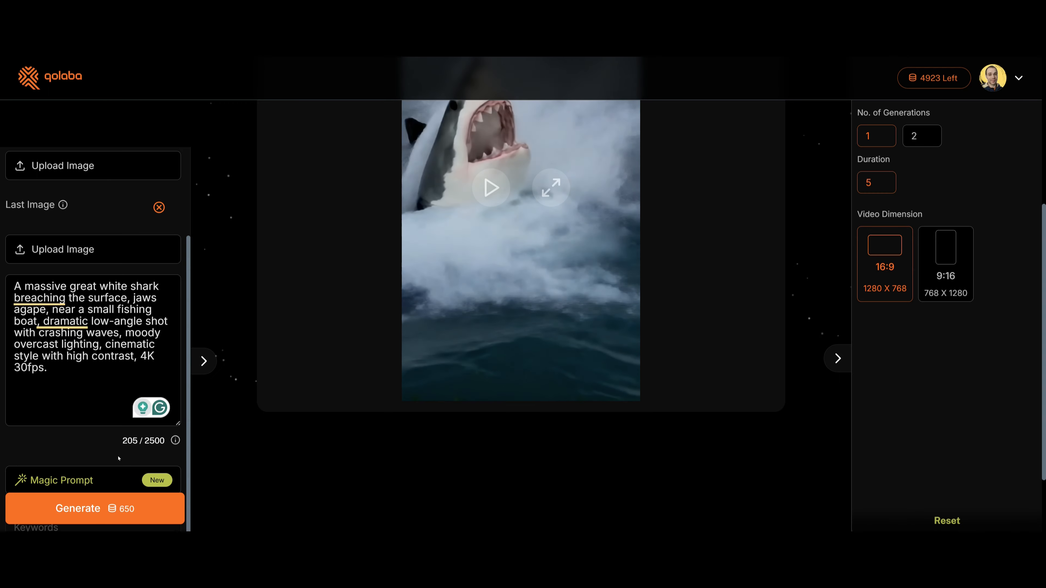
pyautogui.click(129, 511)
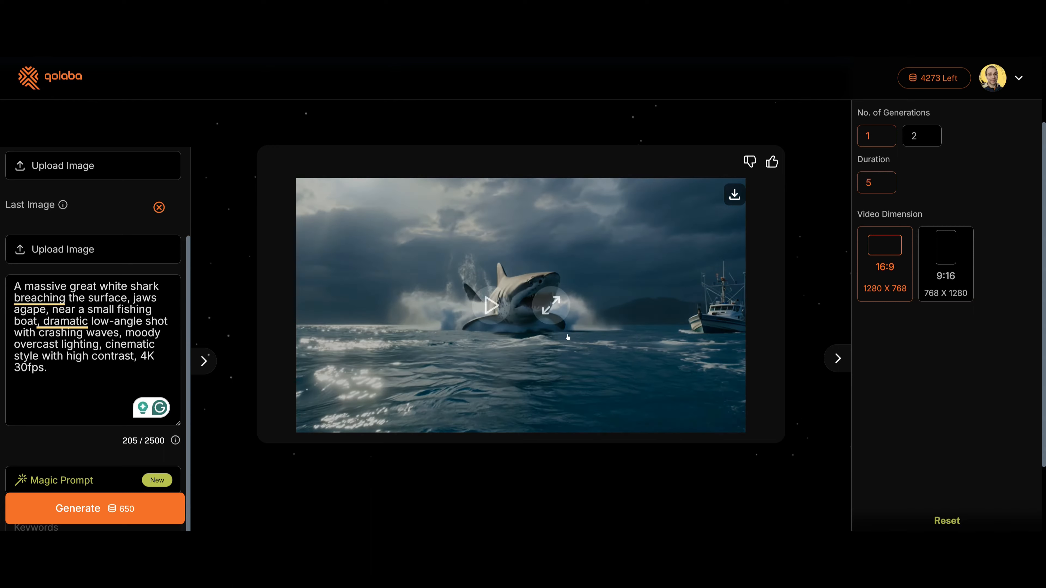
pyautogui.click(500, 309)
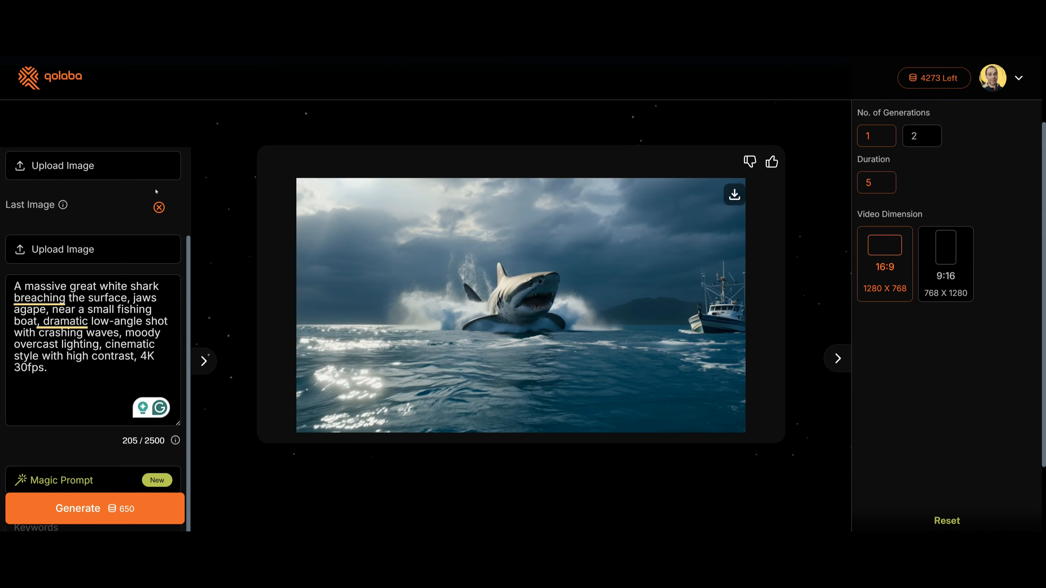
# Step: Leave video generation for the text-to-speech generator and open its list of voices
pyautogui.scroll(3, 156, 191)
pyautogui.click(147, 190)
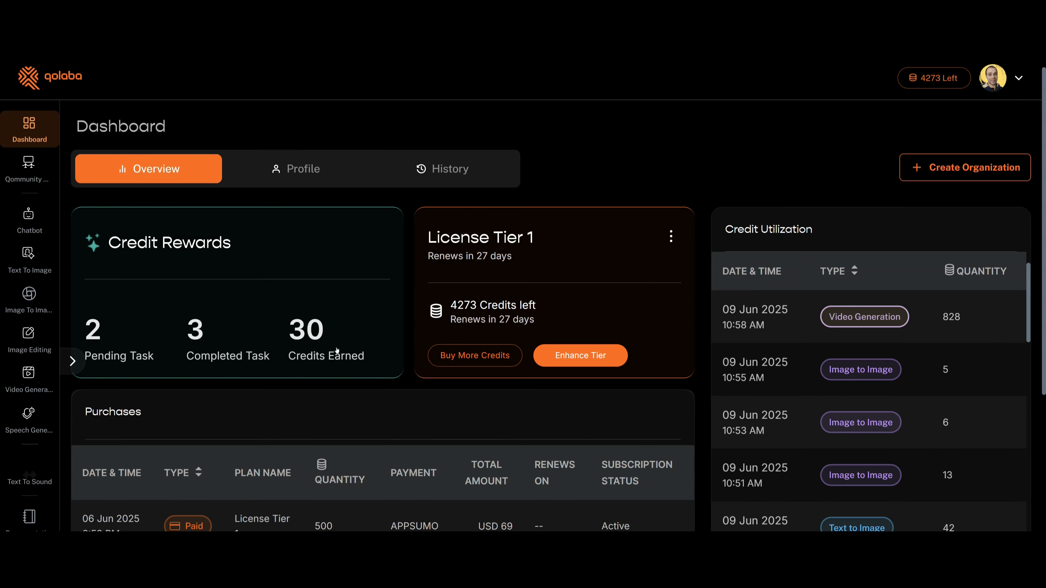
pyautogui.click(30, 416)
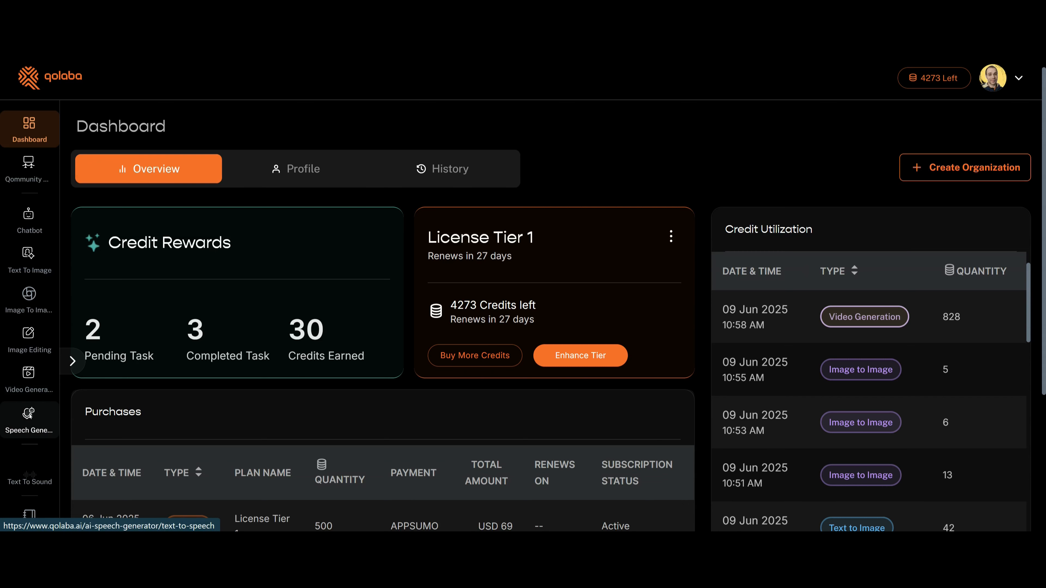
pyautogui.click(138, 138)
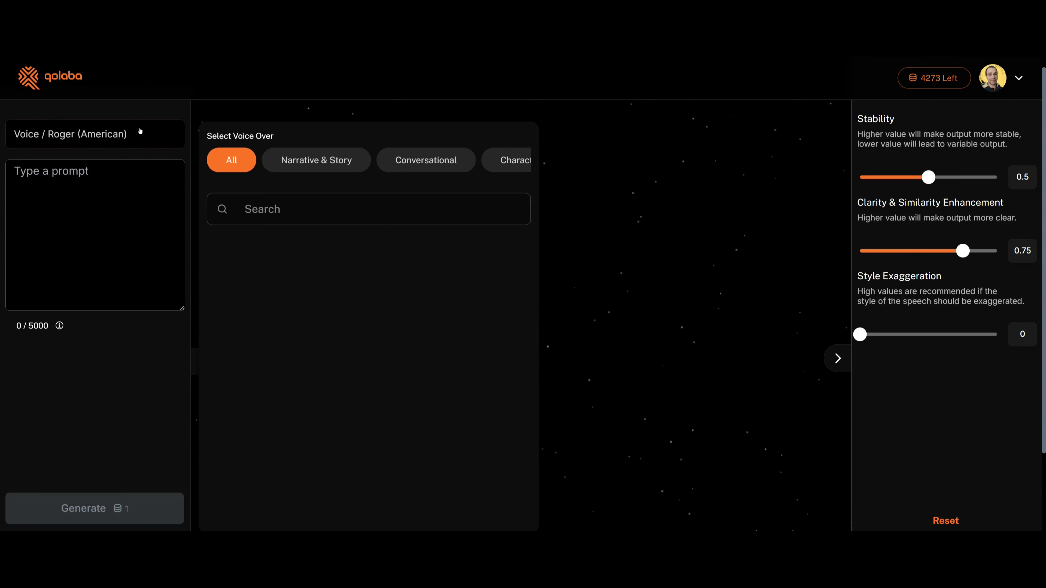
# Step: Browse the available text-to-speech voices, examining their accents, ages, genders and intended uses
pyautogui.scroll(-15, 327, 255)
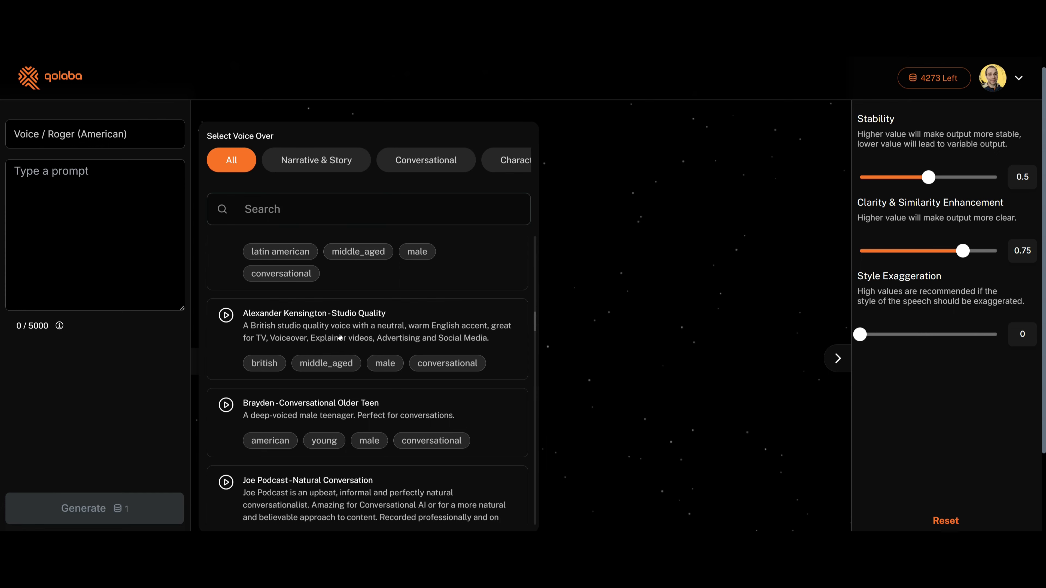
pyautogui.scroll(-10, 352, 340)
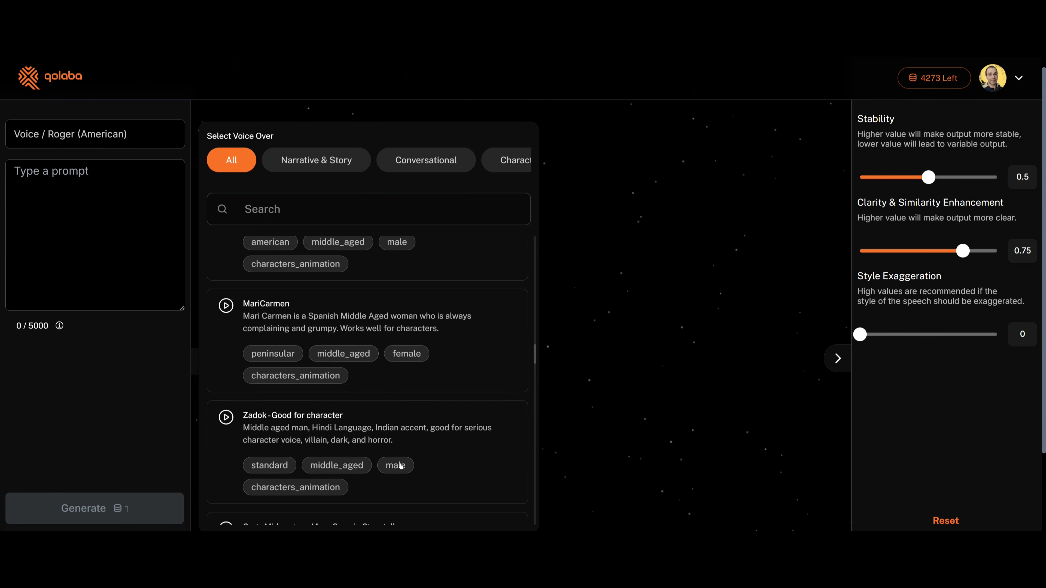
pyautogui.scroll(-3, 424, 425)
pyautogui.scroll(-3, 419, 432)
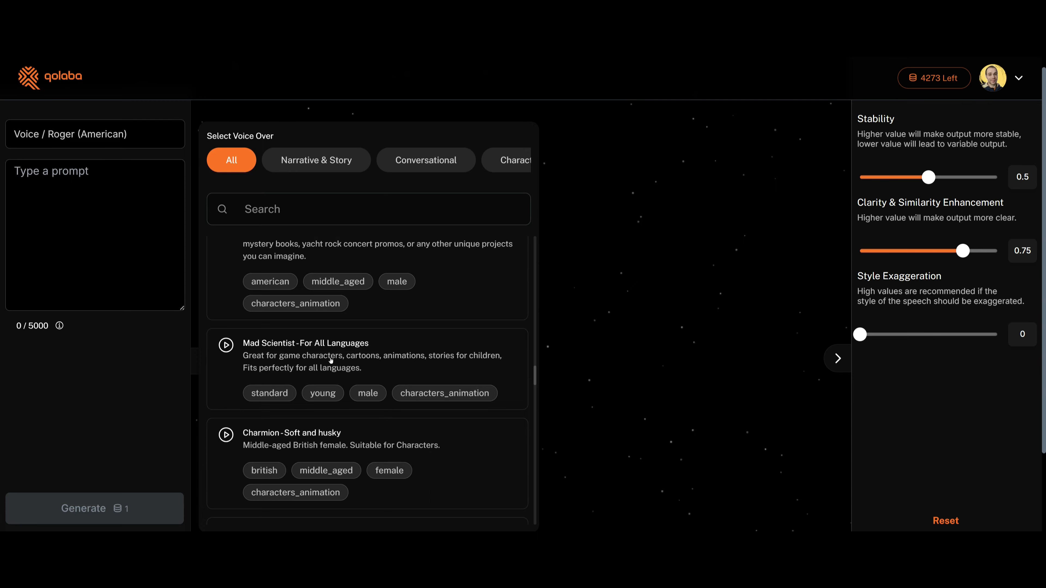
pyautogui.scroll(-3, 332, 359)
pyautogui.scroll(-11, 362, 355)
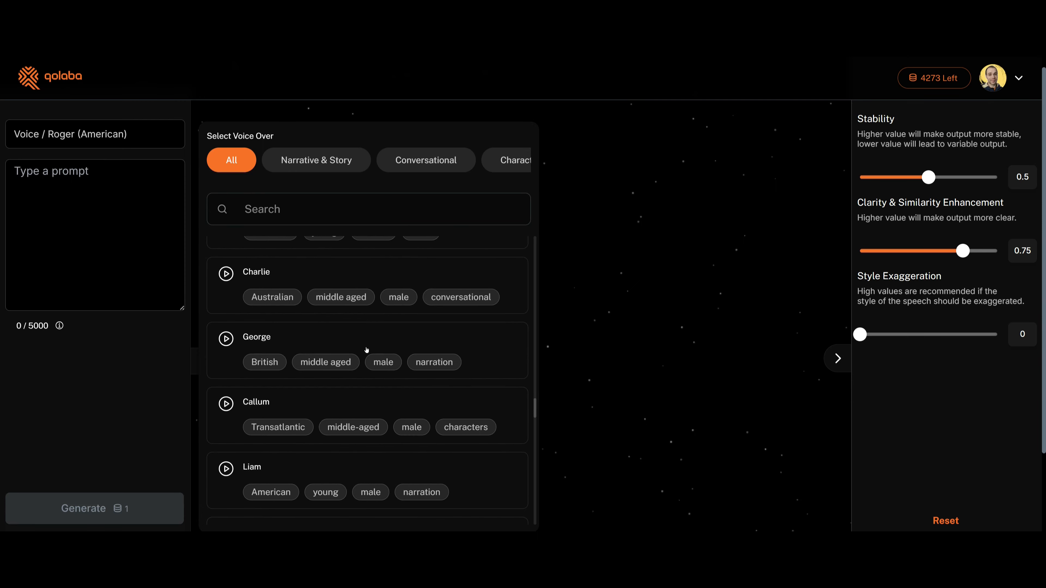
pyautogui.scroll(9, 361, 359)
pyautogui.scroll(5, 362, 359)
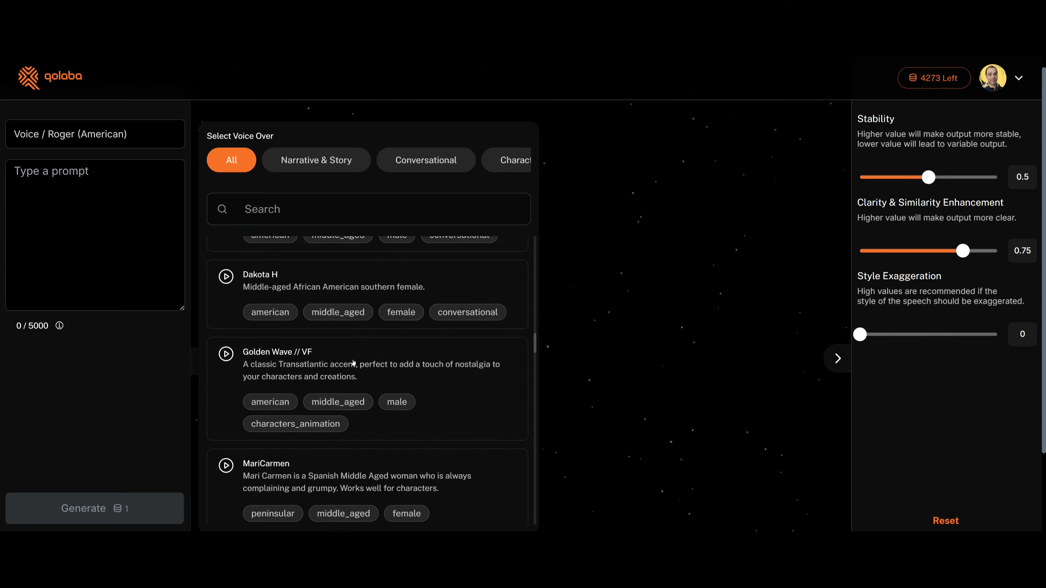
pyautogui.scroll(3, 253, 345)
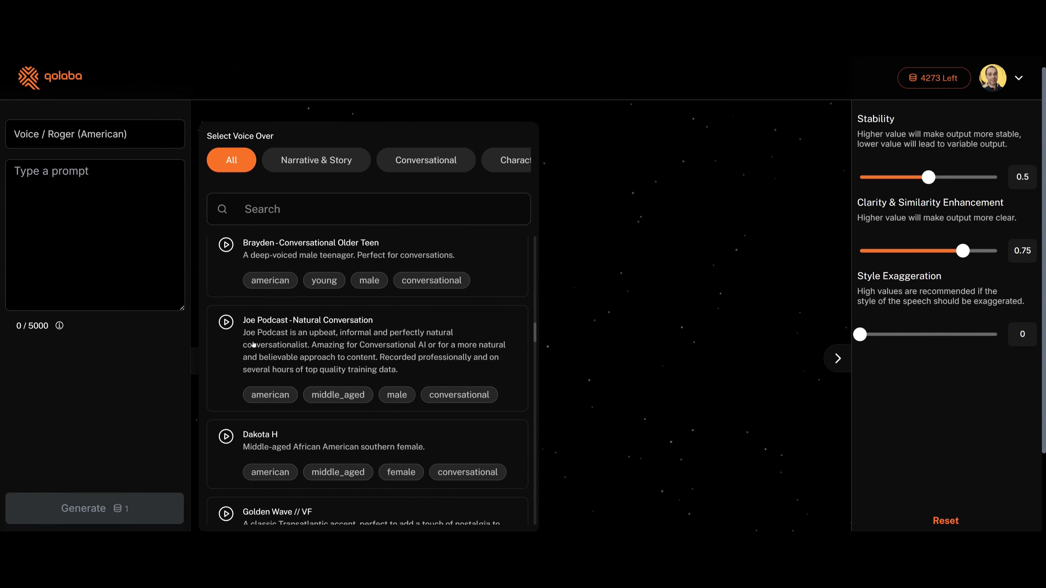
# Step: Listen to the Joe Podcast and Grandpa Spuds Oxley voice samples, raising the system volume to 30
pyautogui.click(227, 323)
pyautogui.click(232, 327)
pyautogui.scroll(5, 305, 346)
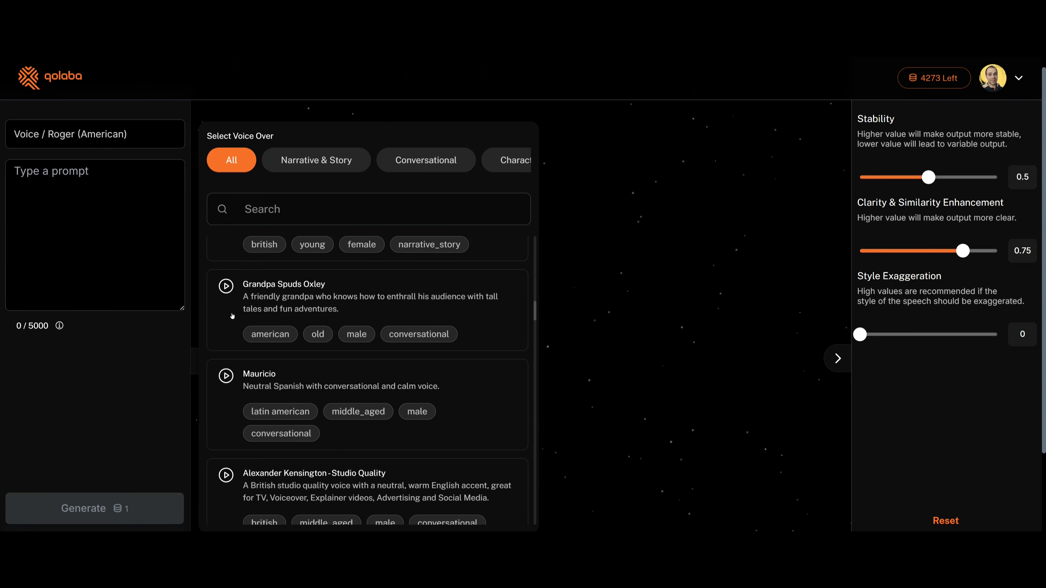
pyautogui.click(227, 286)
pyautogui.press('XF86AudioRaiseVolume')
pyautogui.press('XF86AudioRaiseVolume')
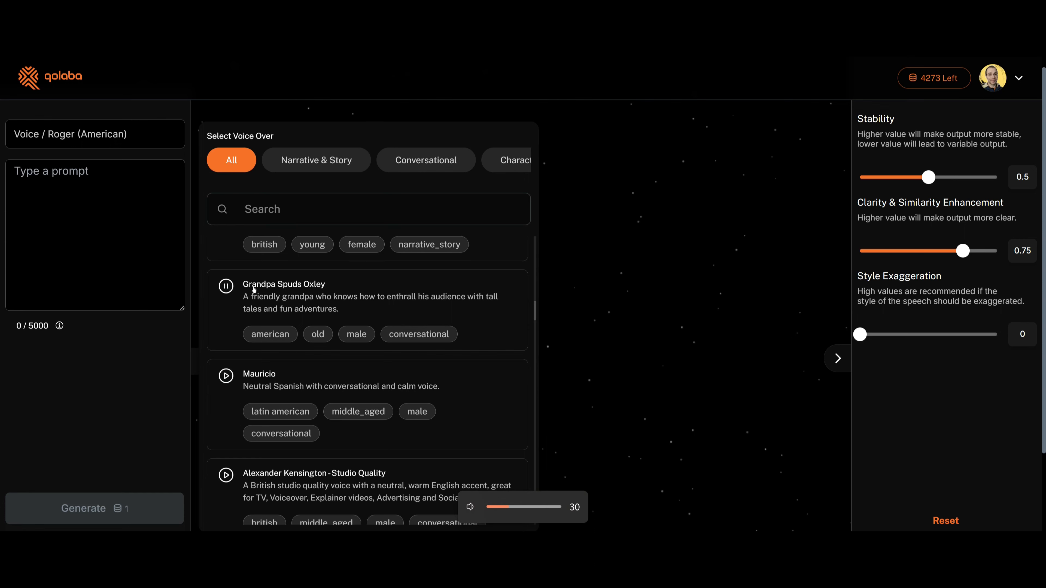
pyautogui.click(226, 287)
# Step: Preview the British "Adam Stone - late night radio" voice and select it for the speech
pyautogui.scroll(4, 355, 350)
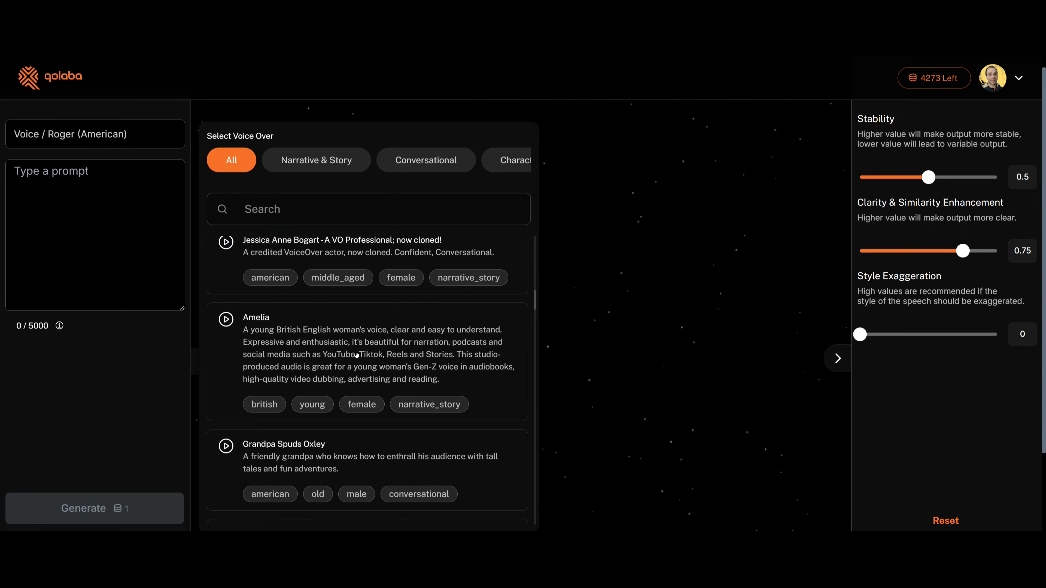
pyautogui.scroll(4, 310, 358)
pyautogui.scroll(4, 305, 362)
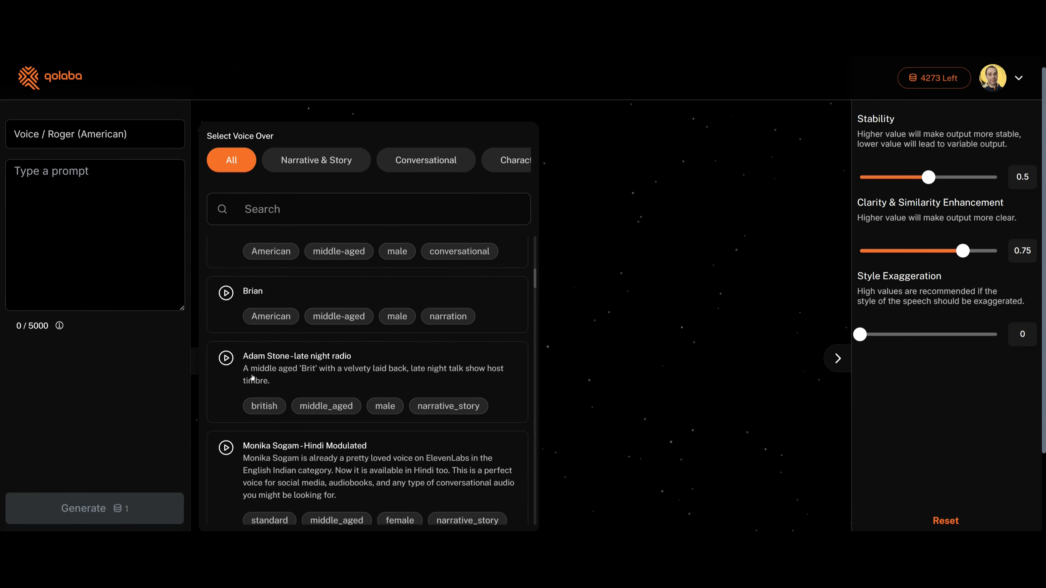
pyautogui.click(231, 363)
pyautogui.click(337, 371)
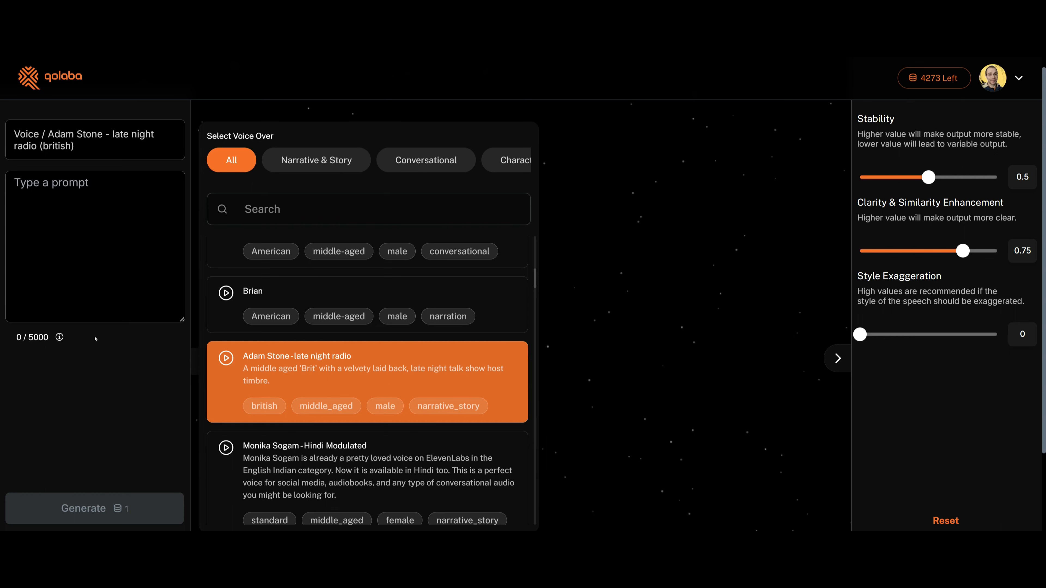
# Step: Look through the voice categories, such as Narrative & Story and Conversational, and return to the start of the row
pyautogui.hscroll(2, 366, 161)
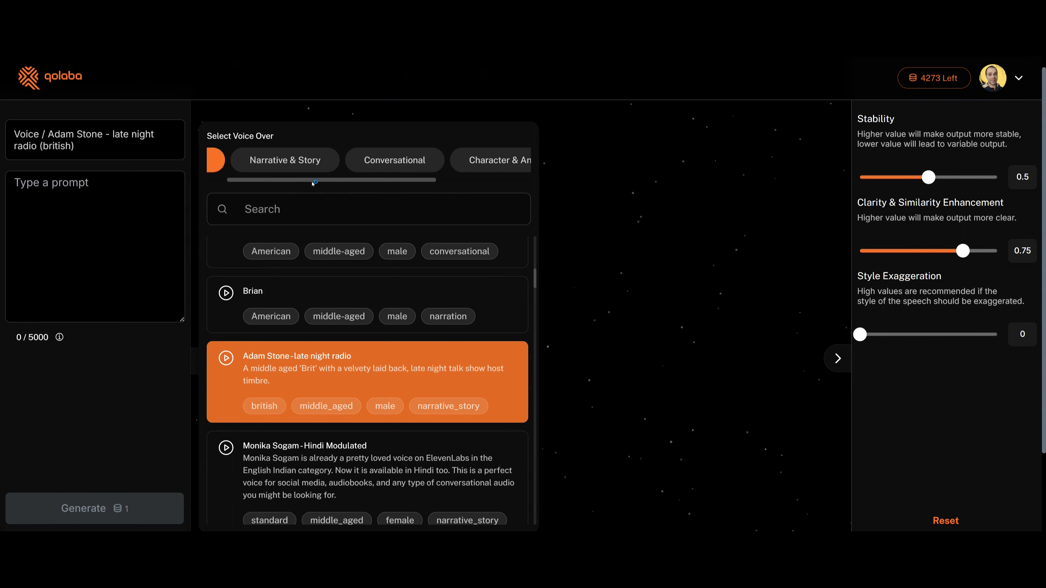
pyautogui.hscroll(-2, 367, 160)
pyautogui.hscroll(3, 366, 161)
pyautogui.moveTo(367, 175); pyautogui.dragTo(309, 180)
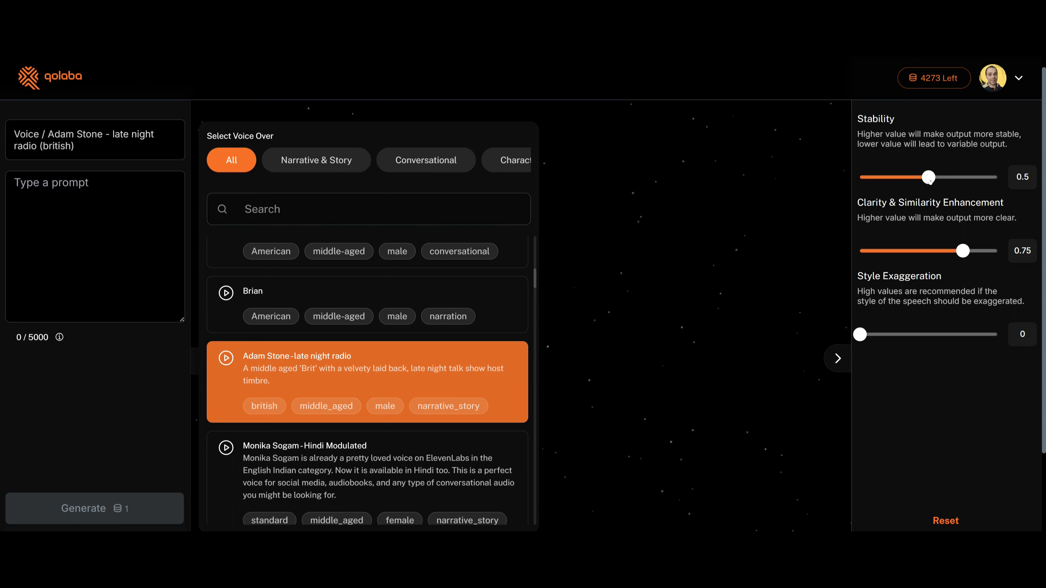
# Step: Set the speech Stability to 0.6 and recheck the voice list, keeping the Adam Stone - late night radio voice
pyautogui.click(941, 183)
pyautogui.click(947, 184)
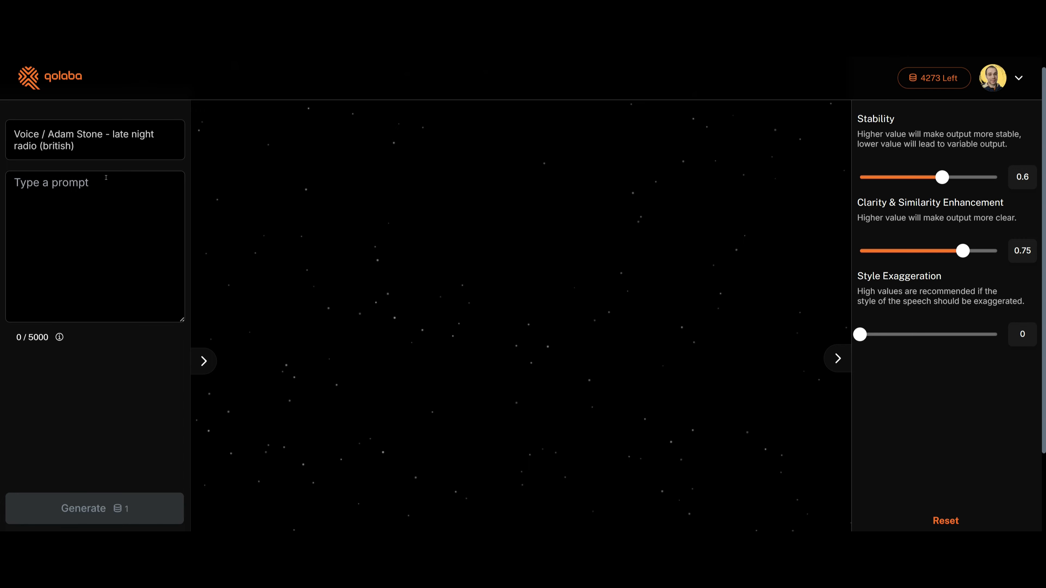
pyautogui.click(164, 156)
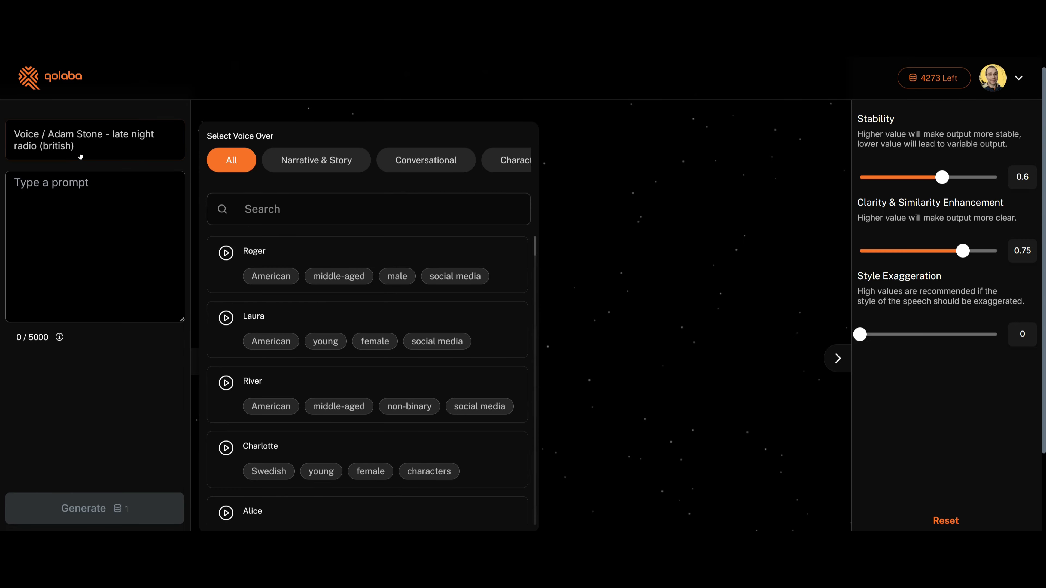
pyautogui.click(95, 191)
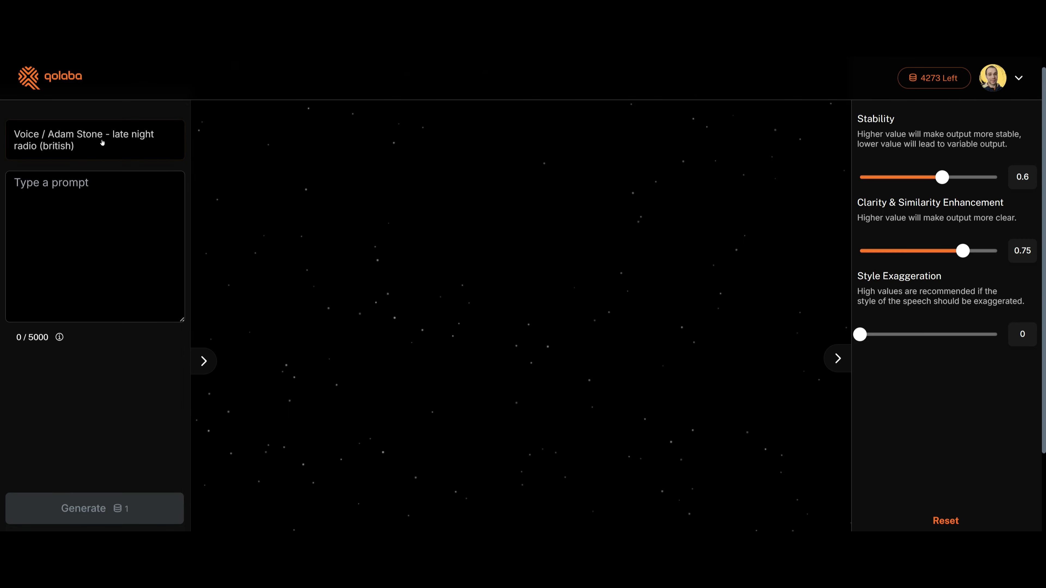
# Step: Paste the story about Elliot finding an old iron key as the prompt, check the text and generate the speech
pyautogui.hotkey('ctrl', 'v')
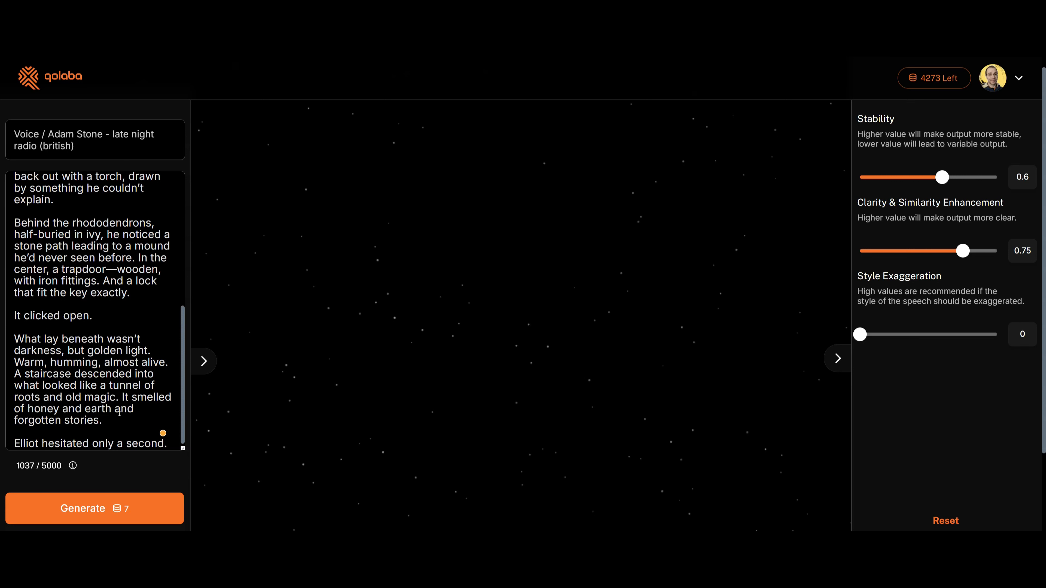
pyautogui.scroll(6, 117, 412)
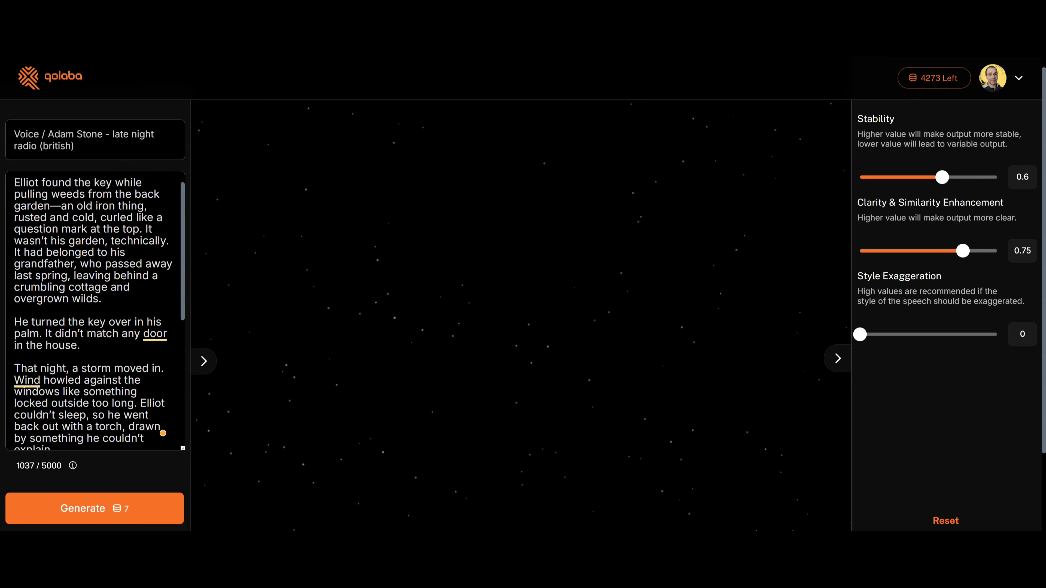
pyautogui.scroll(-6, 109, 390)
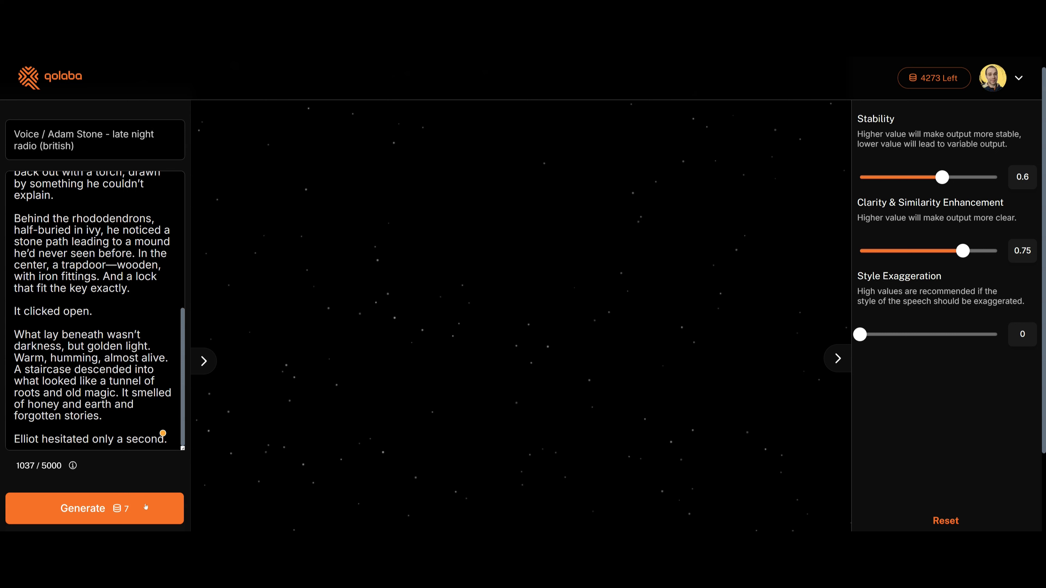
pyautogui.click(115, 521)
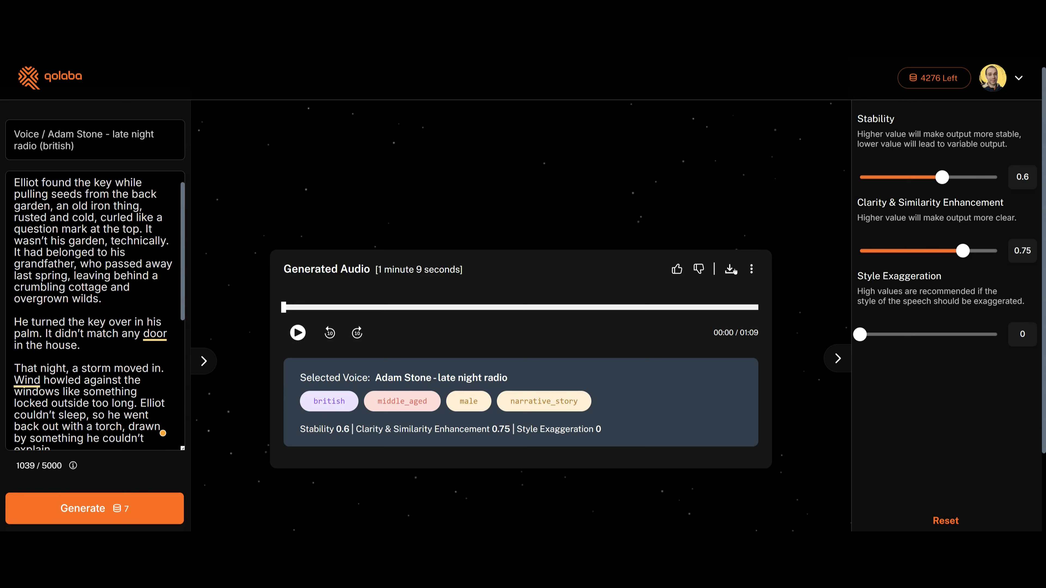
# Step: Check the sharing options for the generated audio and play the narration
pyautogui.click(751, 269)
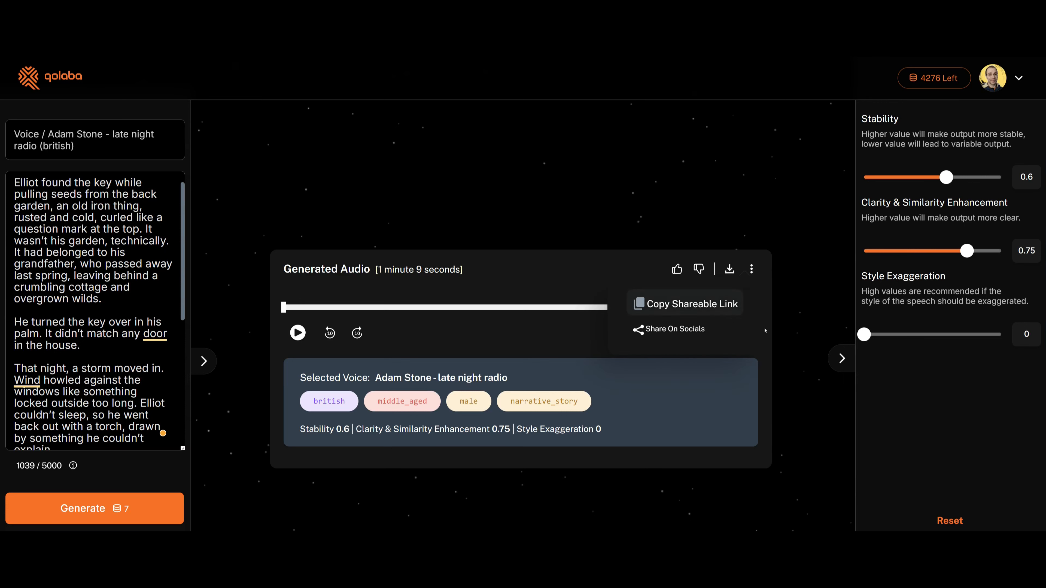
pyautogui.click(727, 310)
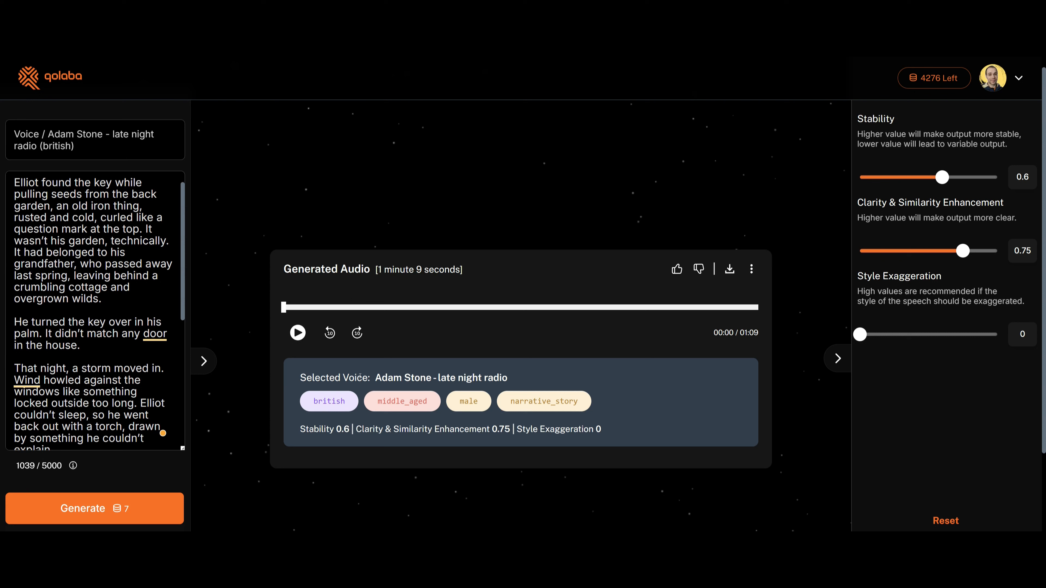
pyautogui.click(298, 332)
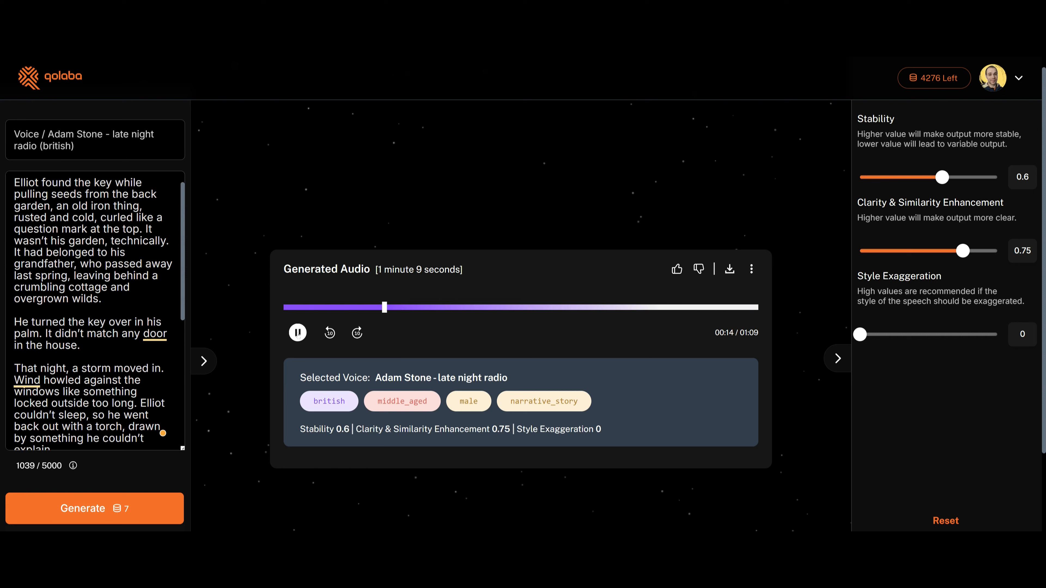
pyautogui.click(298, 333)
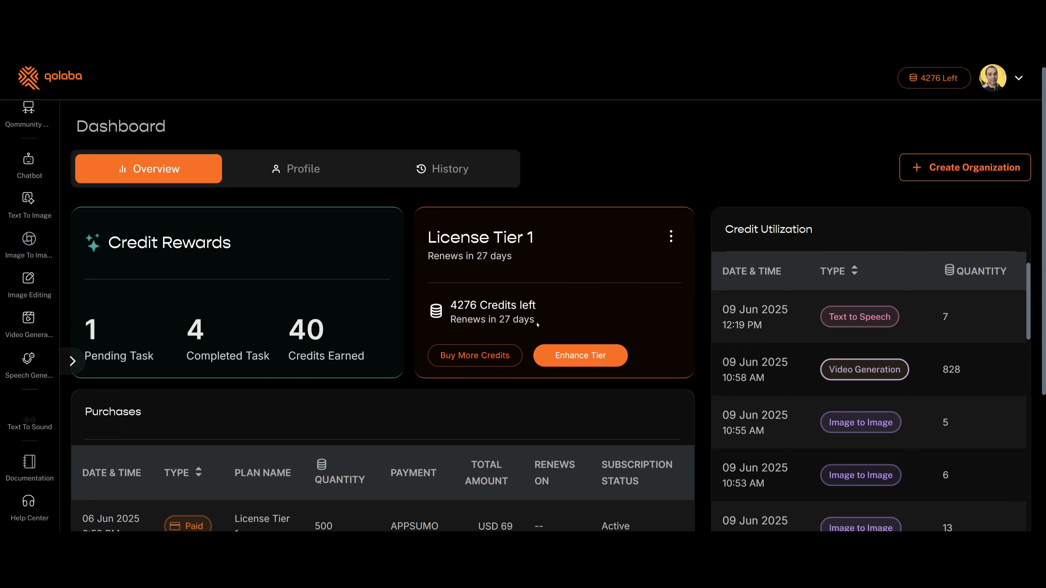
# Step: View the available credit top-up amounts without buying any, and review the Purchases table on the dashboard
pyautogui.click(483, 354)
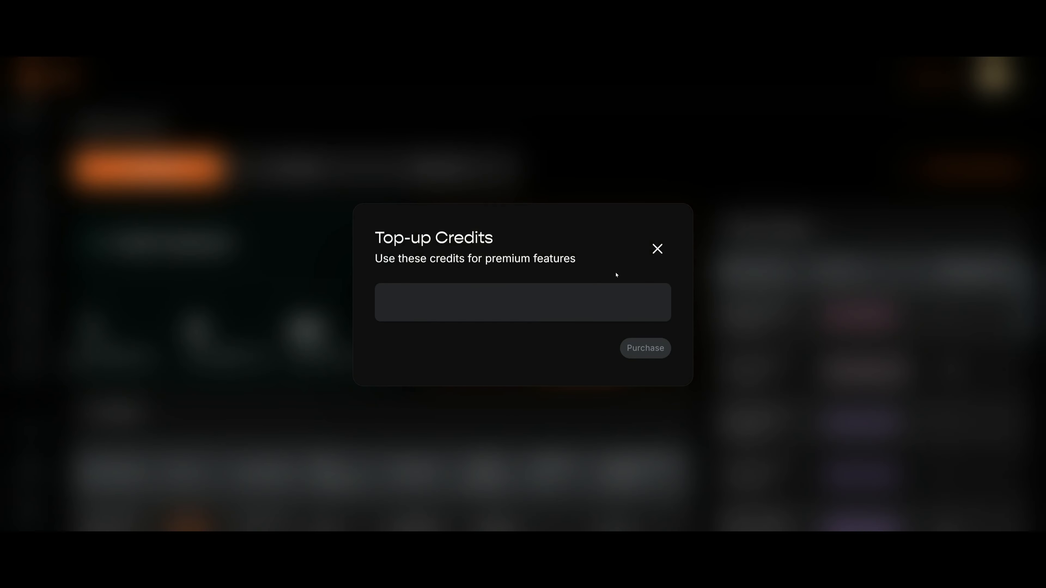
pyautogui.click(593, 286)
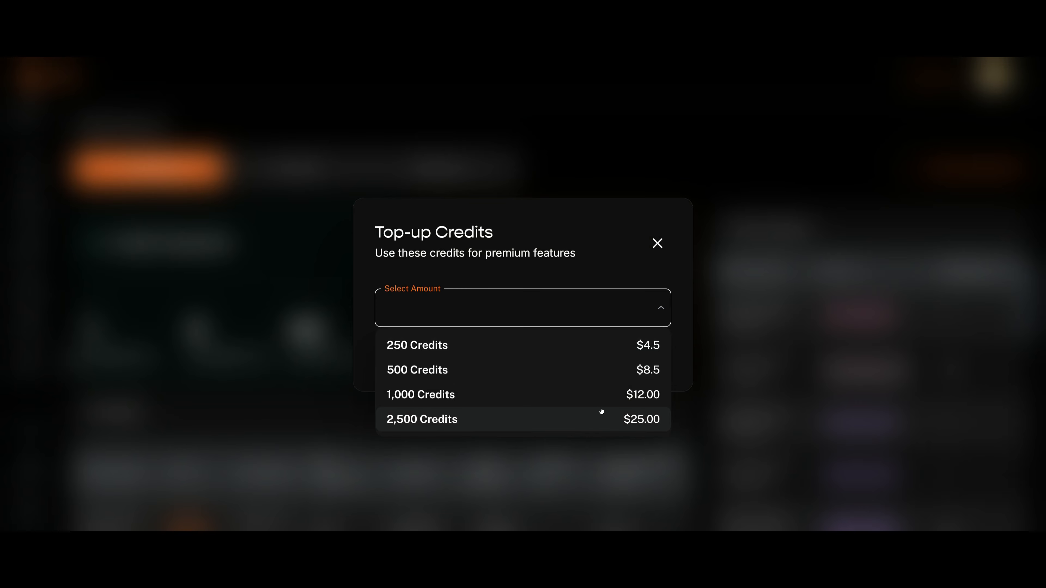
pyautogui.click(657, 243)
pyautogui.click(657, 243)
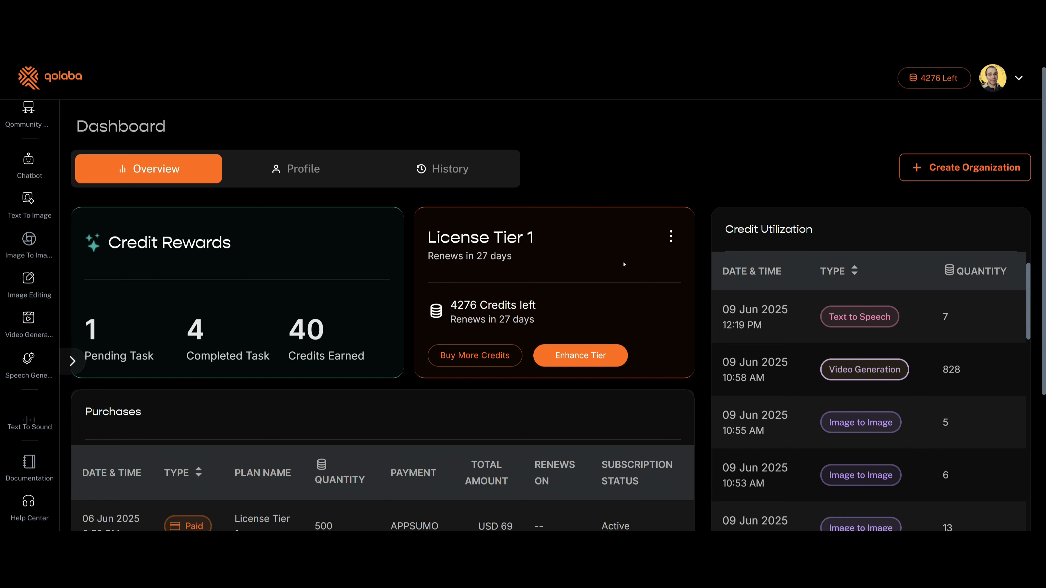
pyautogui.scroll(-4, 637, 265)
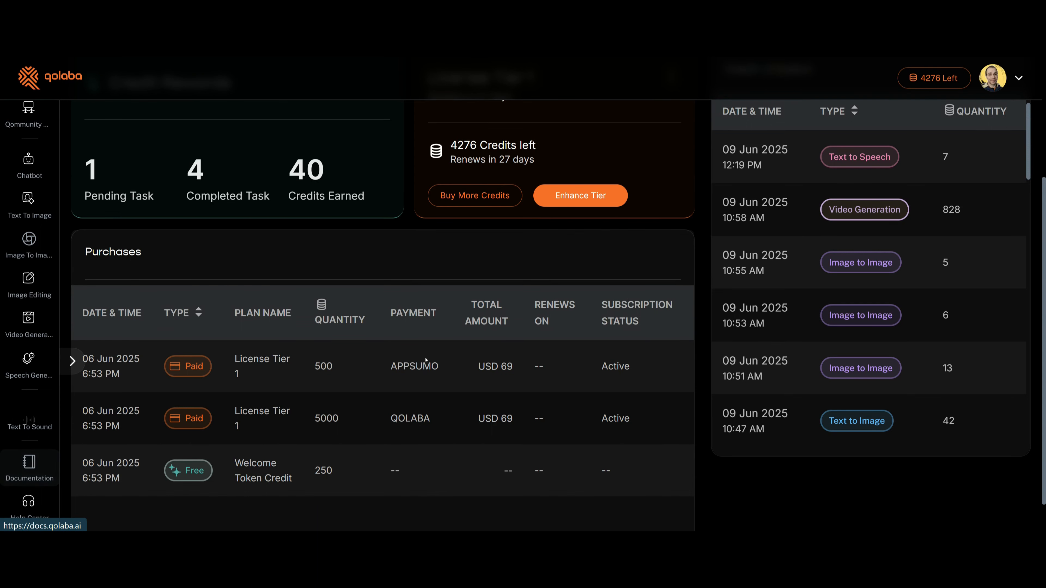
# Step: Open the Qolaba documentation and look through the How Our System works, Image Editing and ChatBot pages
pyautogui.click(29, 465)
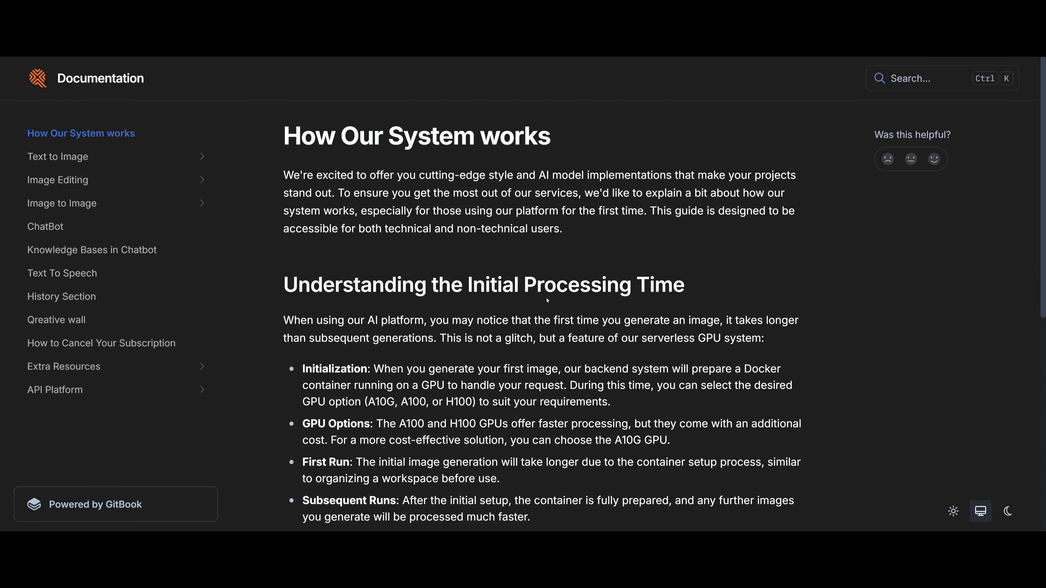
pyautogui.scroll(-10, 535, 300)
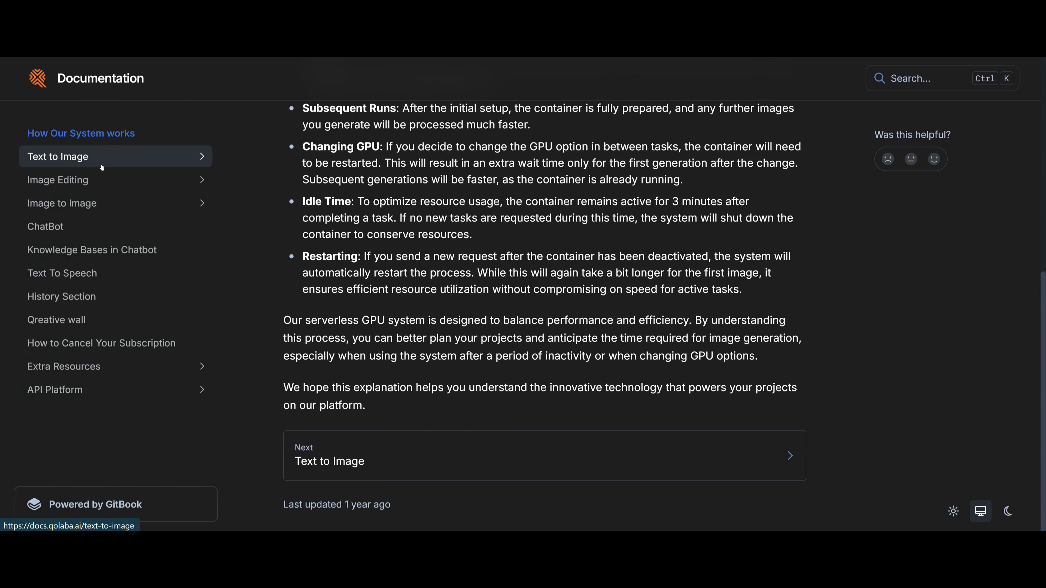
pyautogui.click(103, 181)
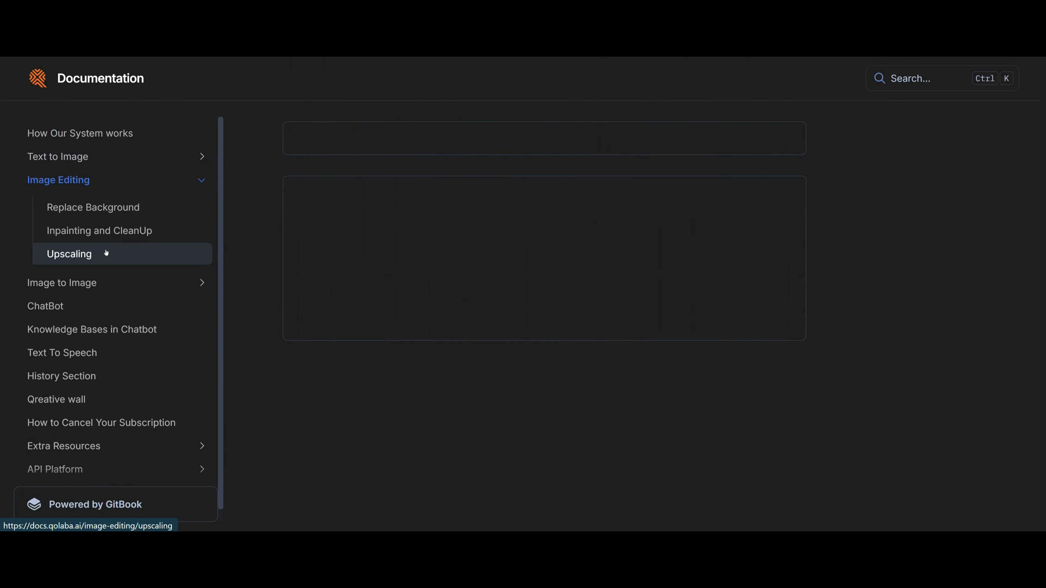
pyautogui.click(124, 309)
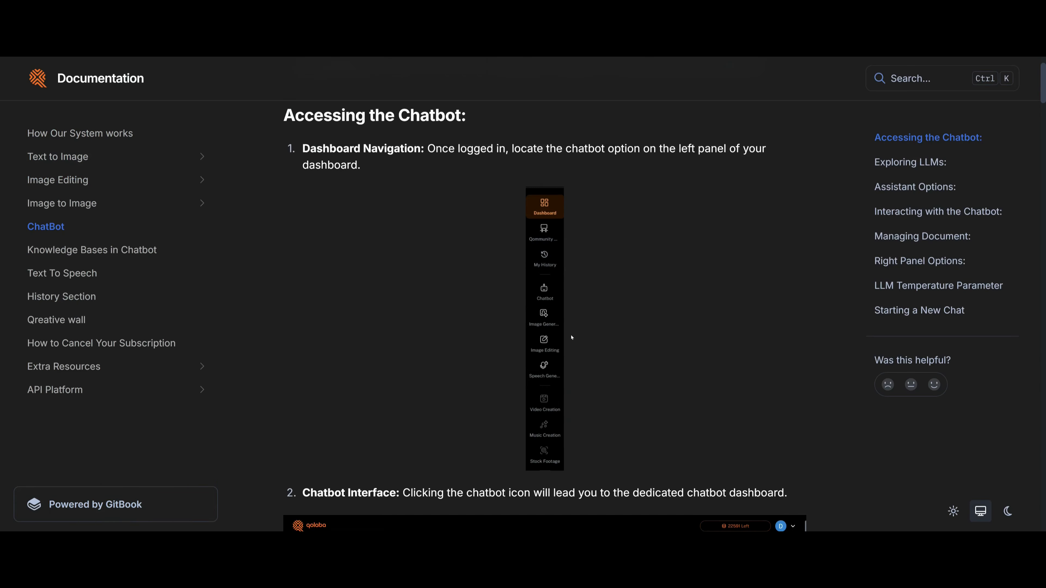
pyautogui.scroll(-5, 572, 337)
pyautogui.scroll(-8, 572, 338)
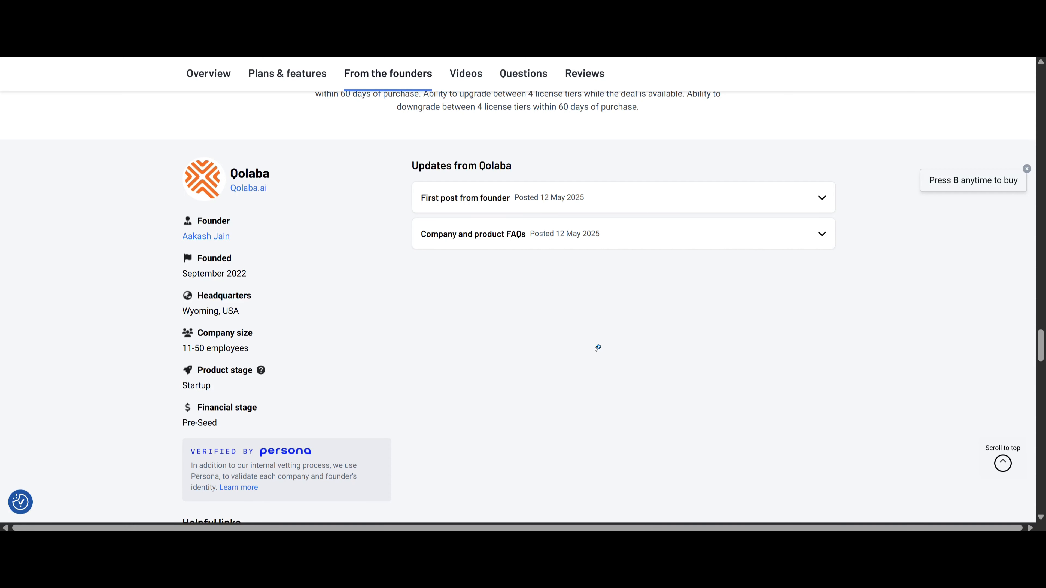
# Step: On Qolaba's AppSumo page, read the customer questions and founder team answers about tiers, voices, video models and credits
pyautogui.scroll(-10, 597, 345)
pyautogui.scroll(-12, 597, 345)
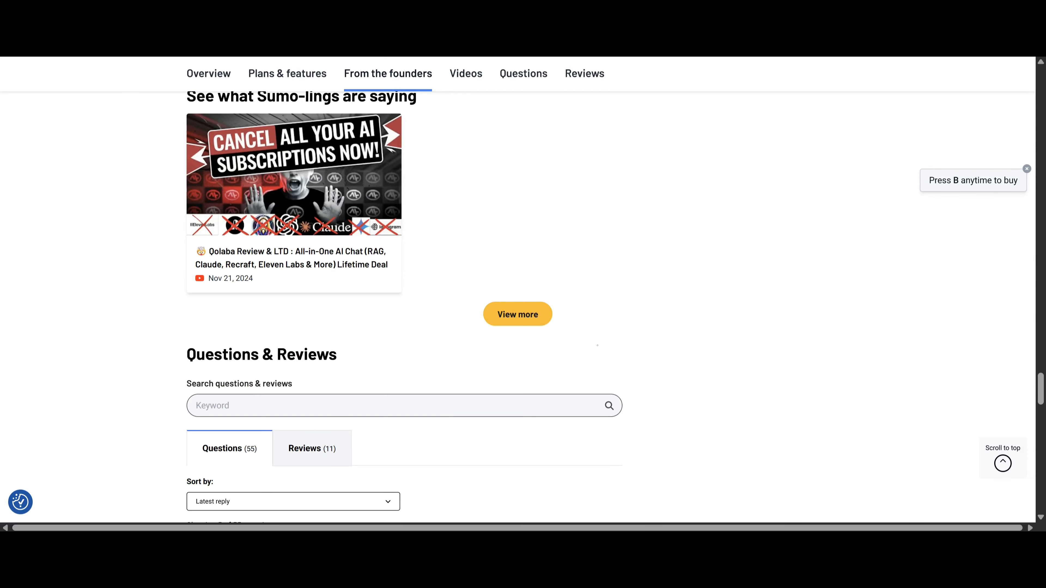
pyautogui.scroll(-4, 426, 333)
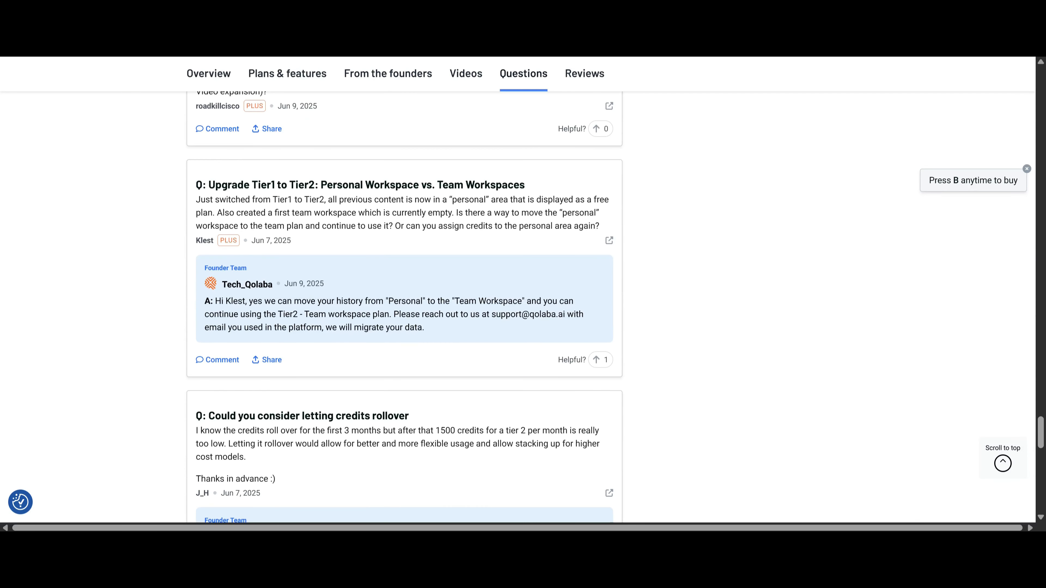
pyautogui.scroll(8, 489, 356)
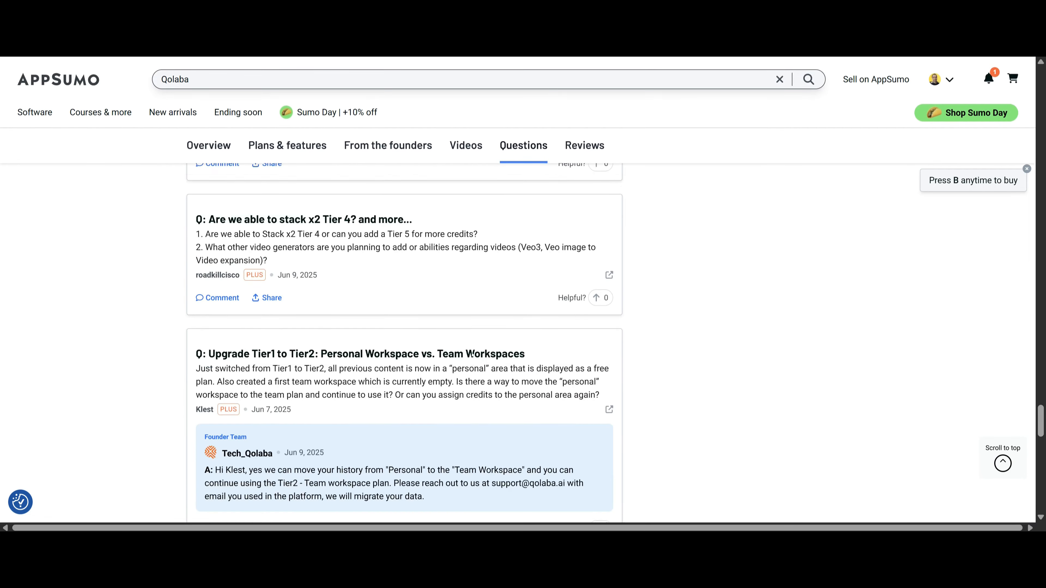
pyautogui.scroll(-15, 450, 343)
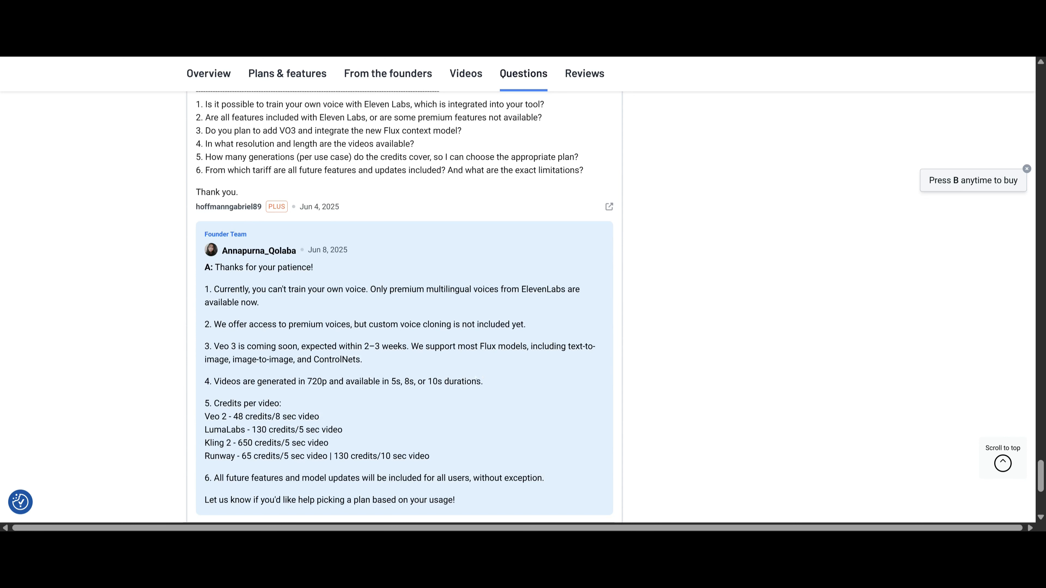
pyautogui.scroll(10, 476, 380)
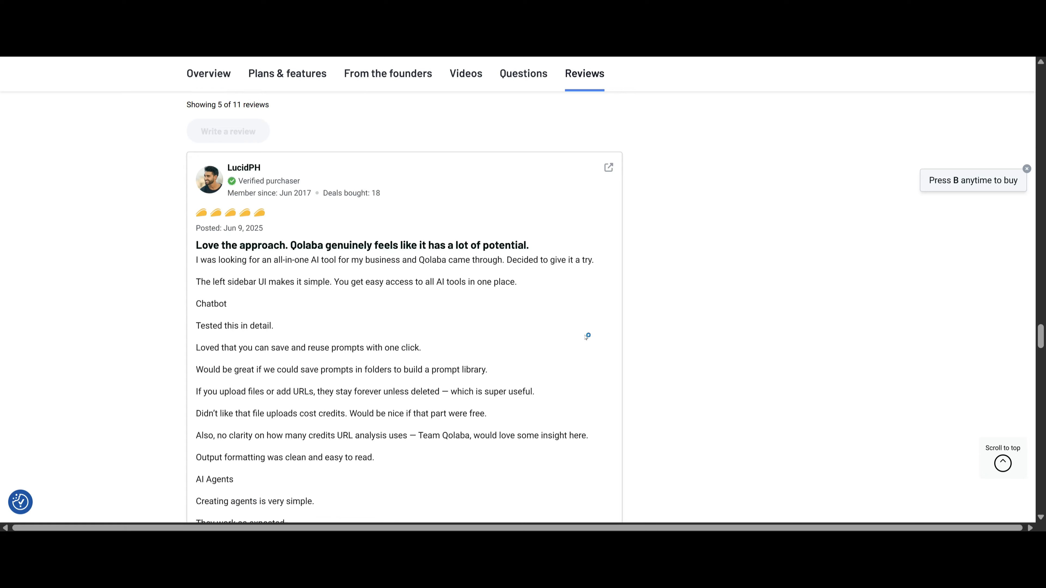
# Step: Read through the customer reviews of Qolaba on AppSumo, including the Repeated Errors review and the founder team's reply
pyautogui.scroll(6, 589, 339)
pyautogui.scroll(-3, 478, 338)
pyautogui.scroll(-15, 478, 339)
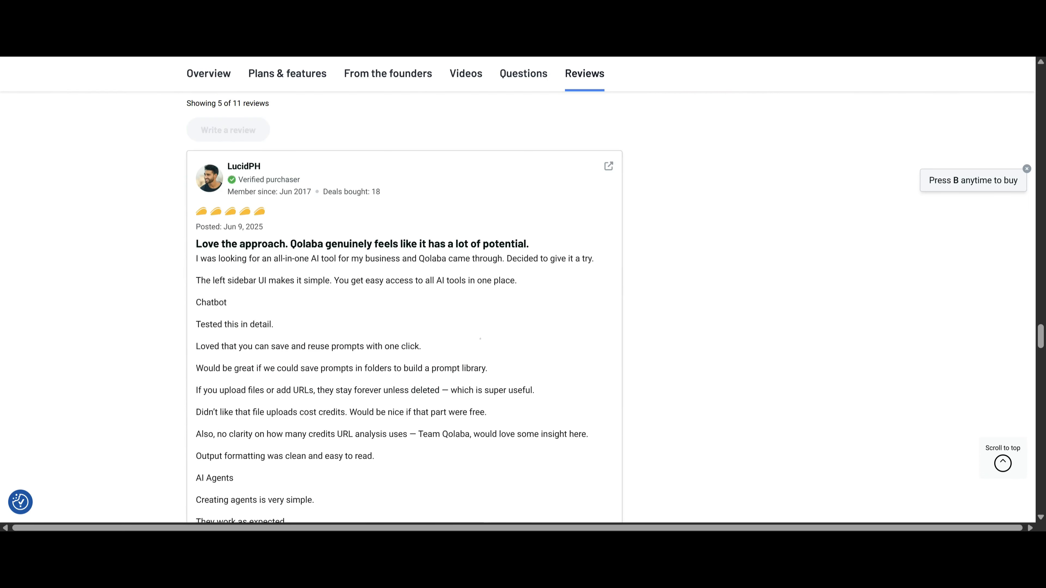
pyautogui.scroll(-15, 469, 328)
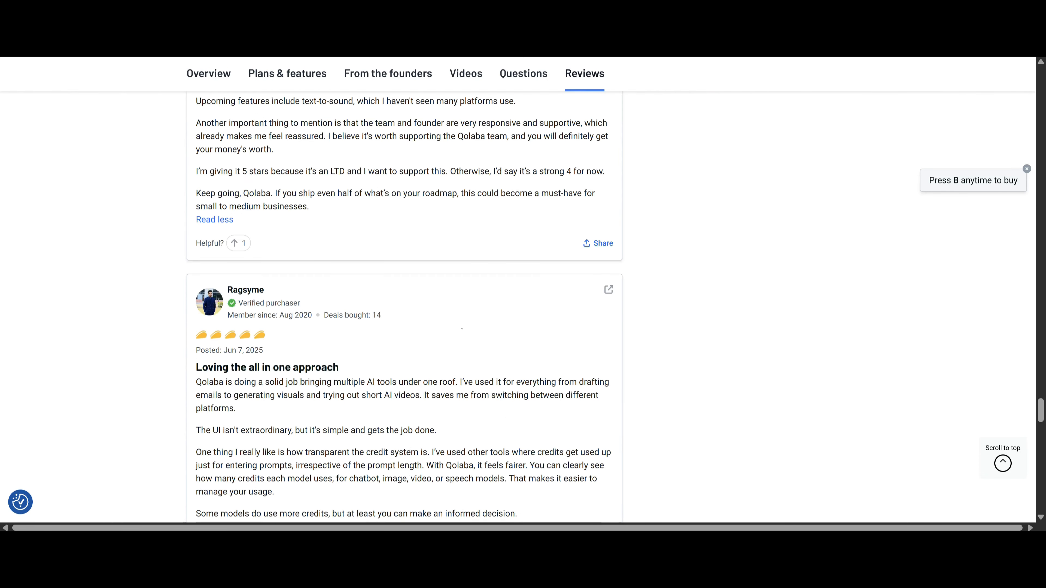
pyautogui.scroll(-12, 469, 329)
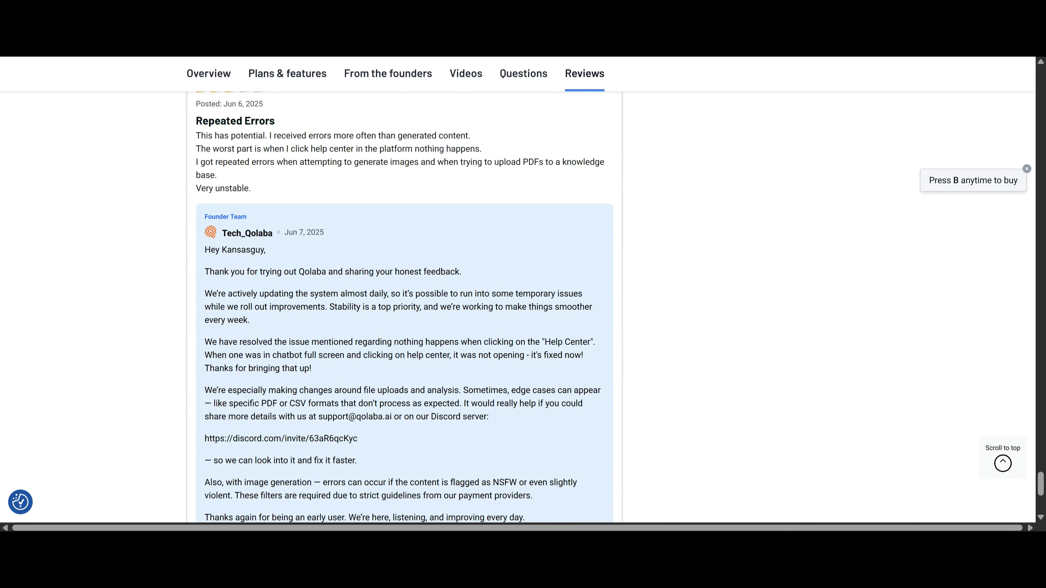
pyautogui.scroll(-4, 414, 287)
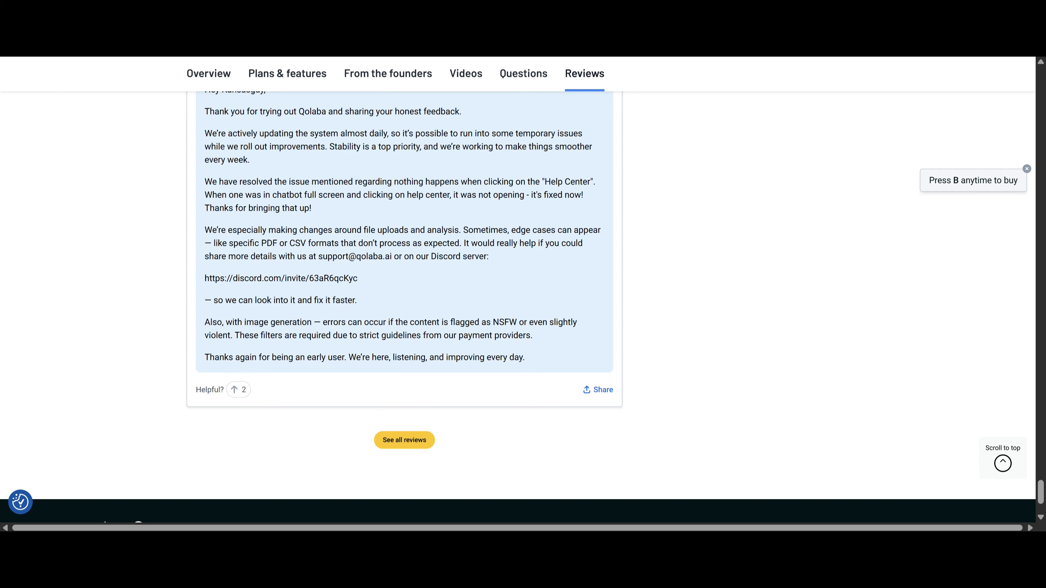
pyautogui.scroll(4, 440, 339)
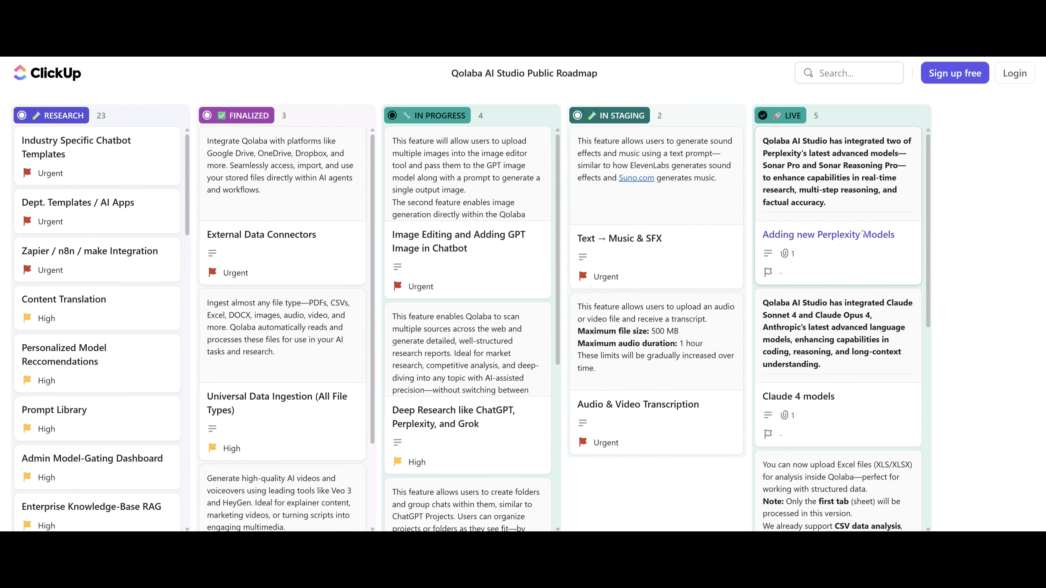
# Step: Examine the Live and In Progress features on the Qolaba AI Studio Public Roadmap in ClickUp
pyautogui.scroll(-4, 815, 181)
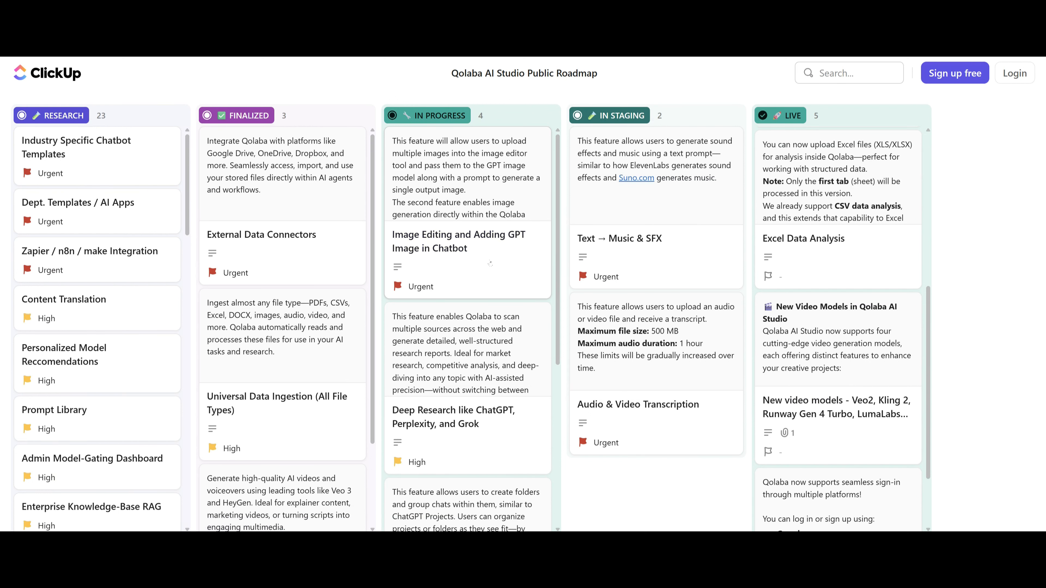
pyautogui.scroll(-4, 496, 277)
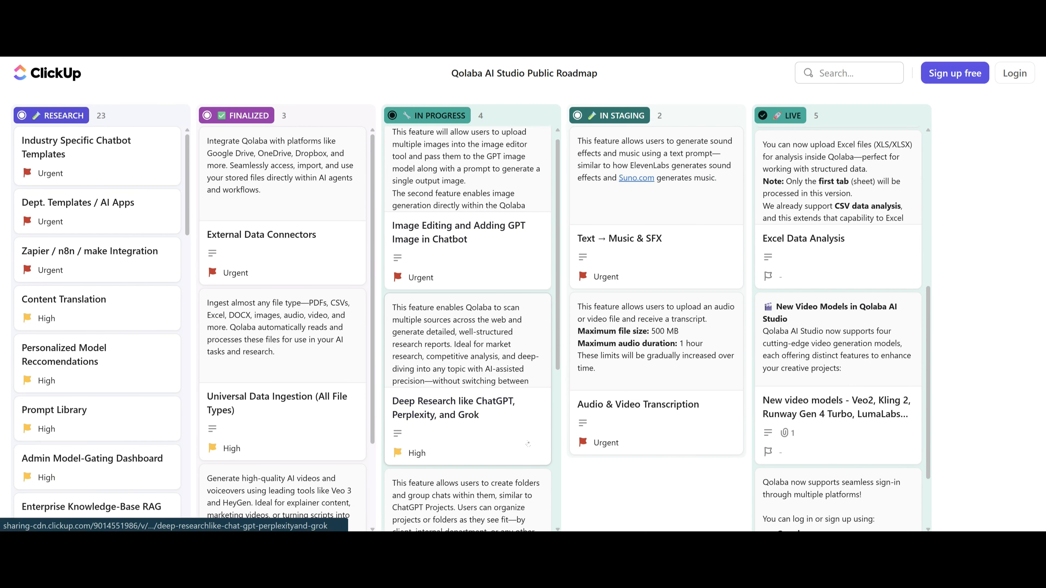
pyautogui.scroll(-3, 491, 443)
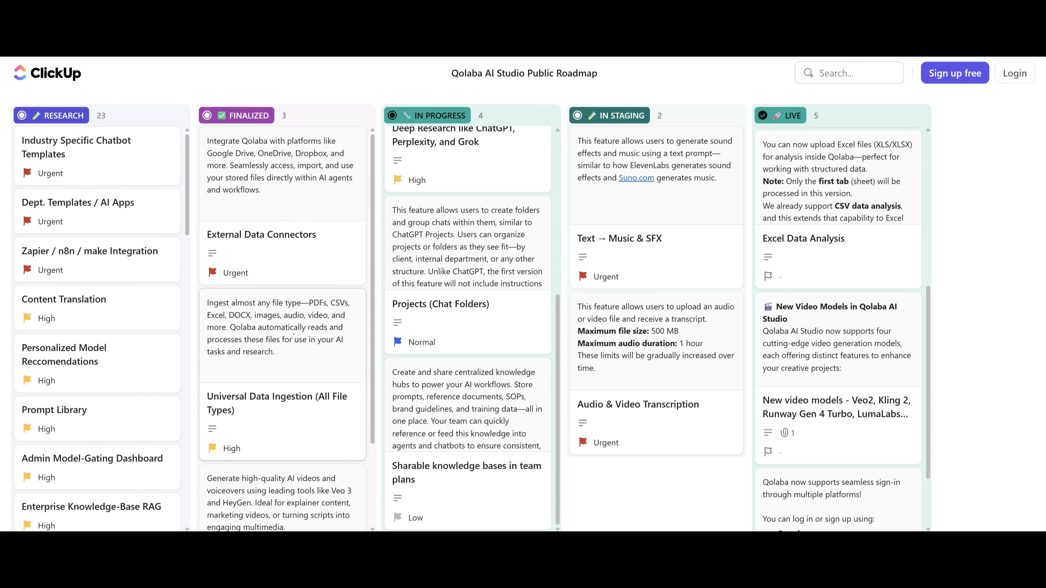
pyautogui.scroll(-1, 82, 181)
# Step: Compare the prices and included features of License Tiers 1 to 4 on Qolaba's AppSumo page
pyautogui.scroll(-15, 82, 181)
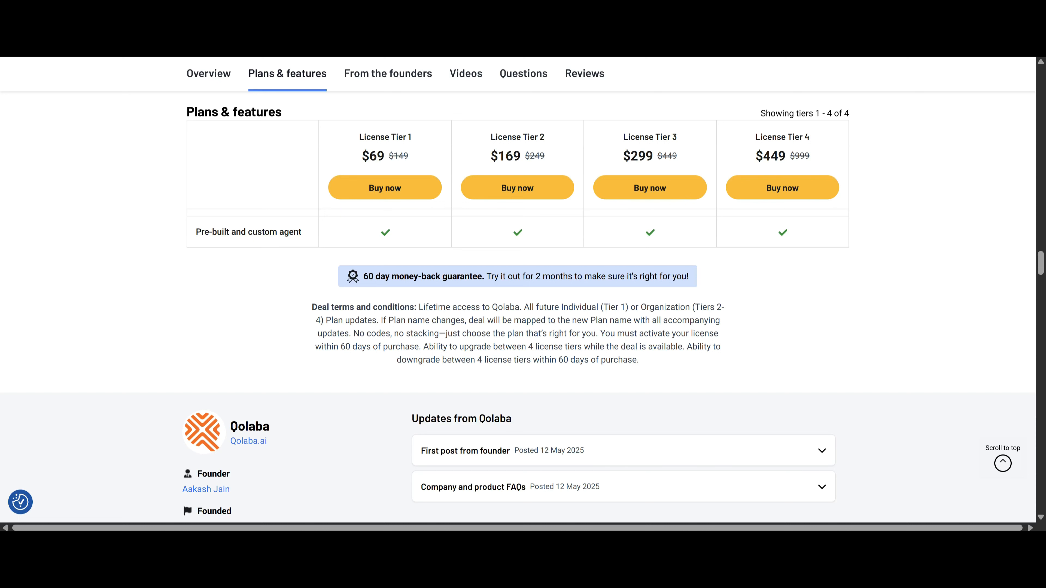
pyautogui.scroll(-12, 557, 312)
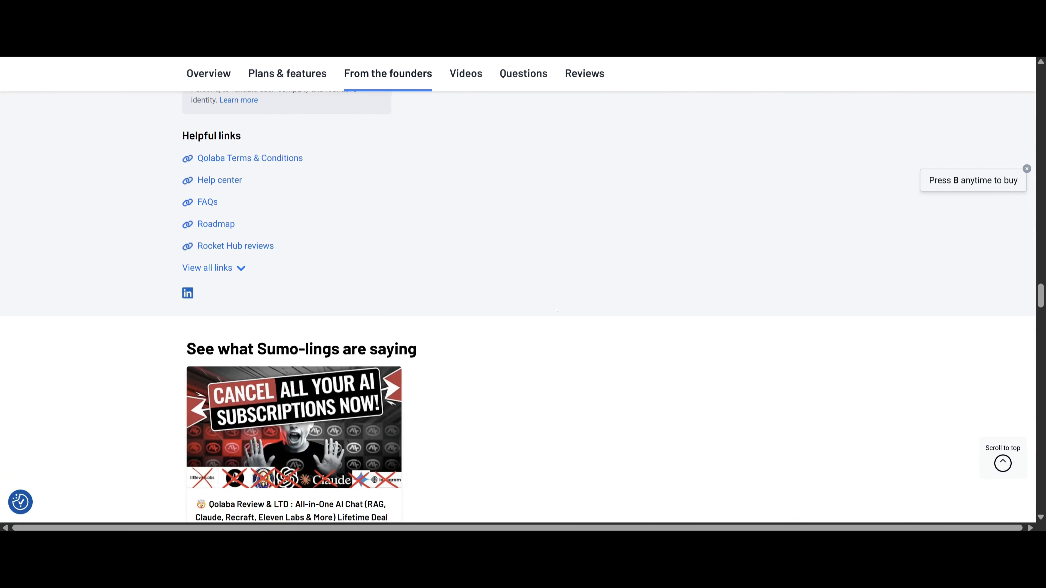
pyautogui.scroll(-10, 557, 312)
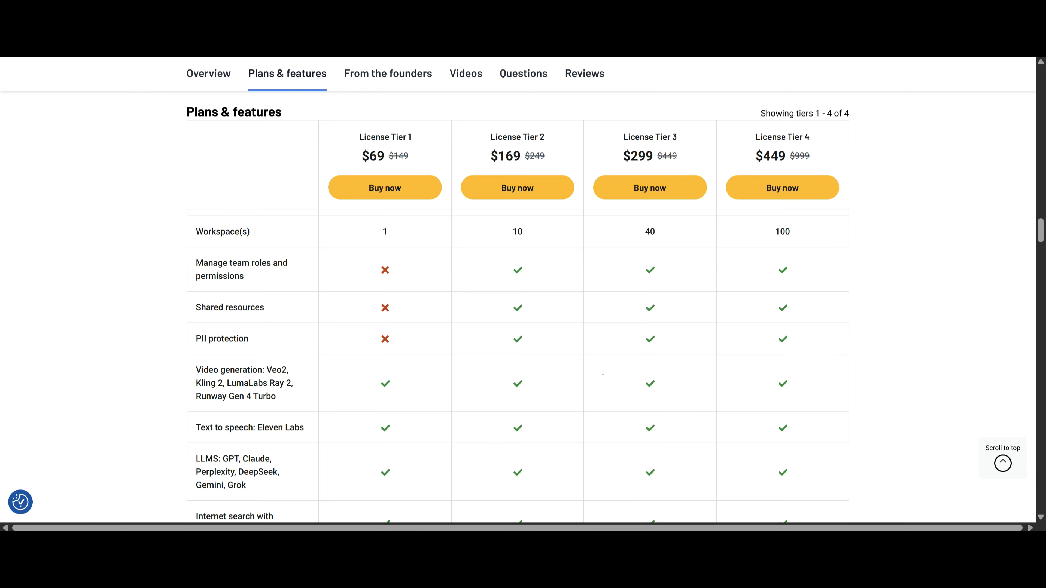
pyautogui.scroll(-4, 591, 394)
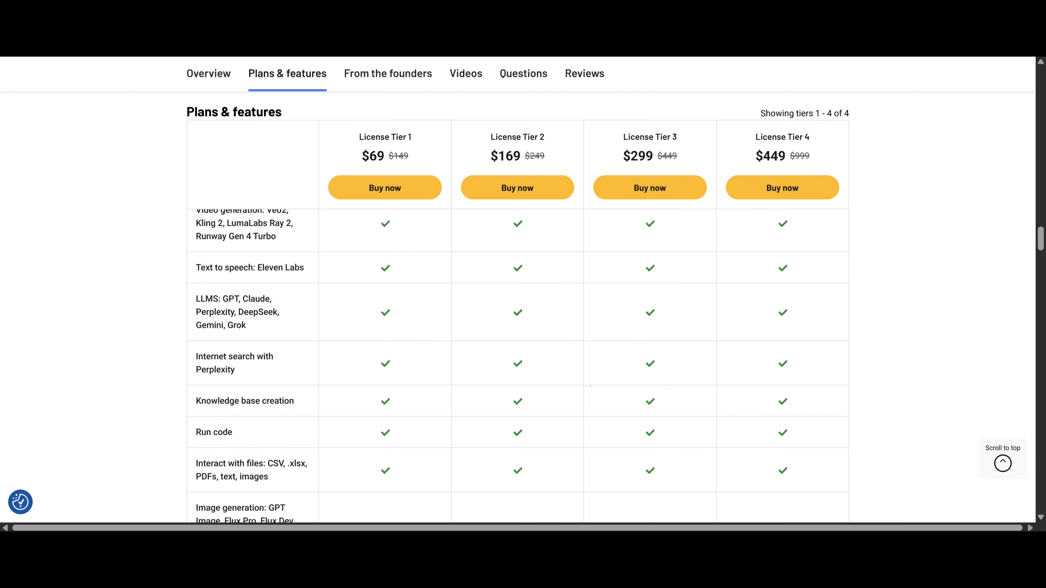